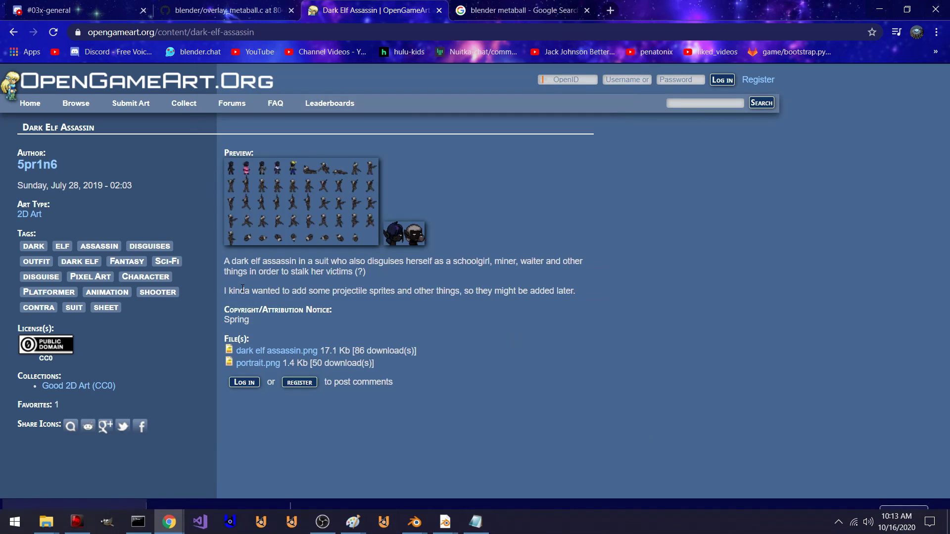
- In UPBGE, delete the default cube and add a mesh plane in its place
{"action": "left_click_drag", "start_coordinate": [221, 311], "coordinate": [324, 325]}
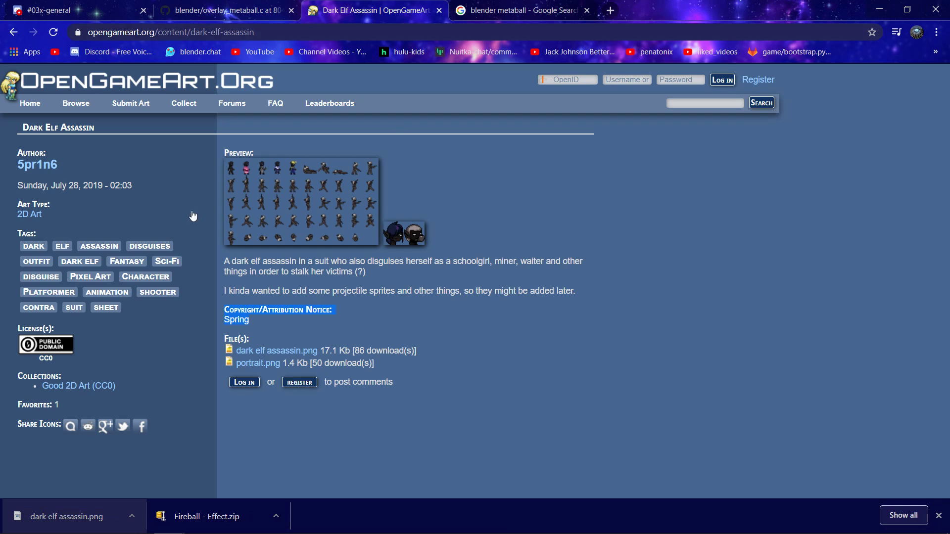
{"action": "left_click", "coordinate": [536, 426]}
{"action": "mouse_move", "coordinate": [445, 515]}
{"action": "left_click", "coordinate": [376, 470]}
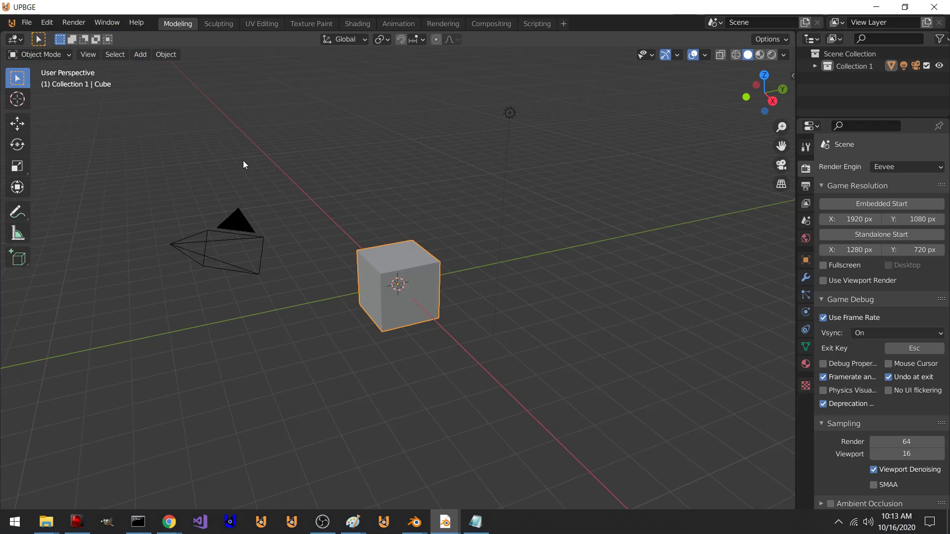
{"action": "key", "text": "Delete"}
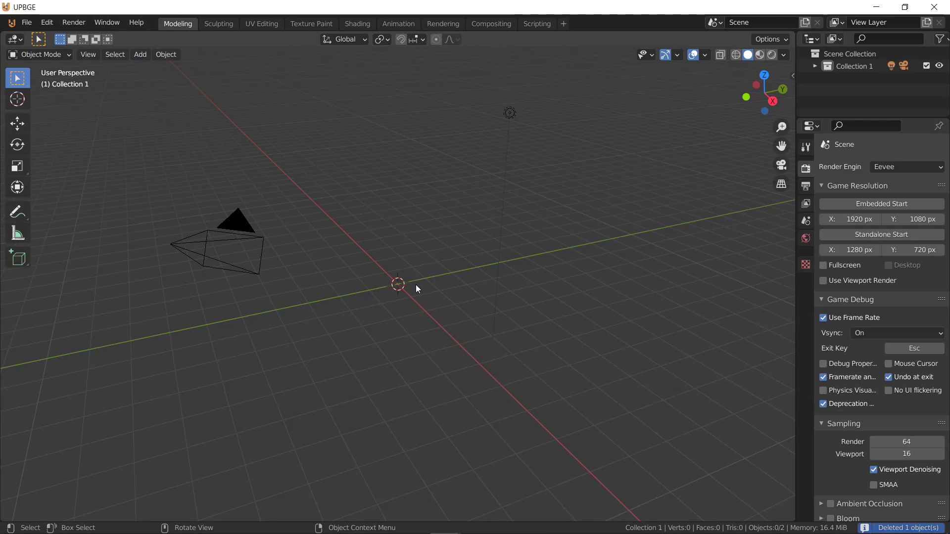
{"action": "left_click", "coordinate": [140, 55]}
{"action": "mouse_move", "coordinate": [152, 64]}
{"action": "left_click", "coordinate": [245, 68]}
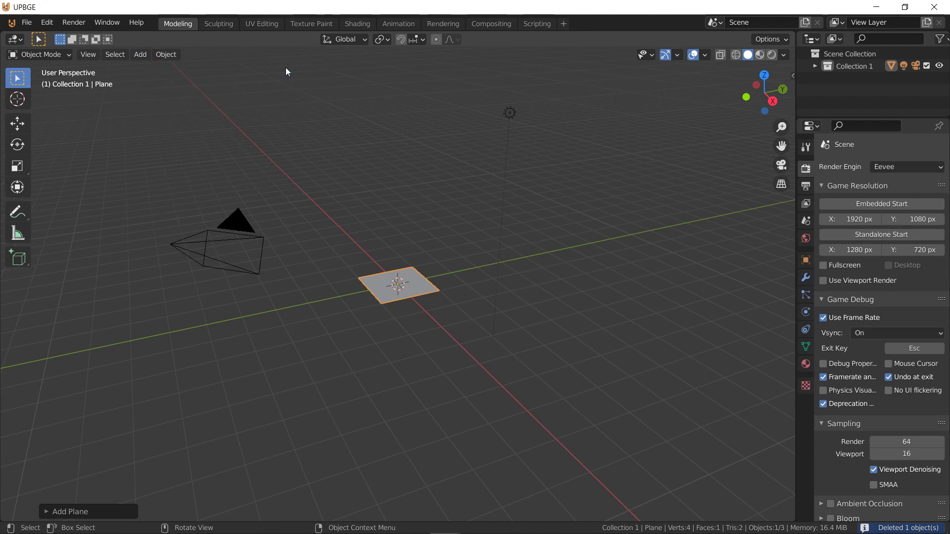
- Split the viewport horizontally and turn the bottom area into a Shader Editor
{"action": "right_click", "coordinate": [796, 352]}
{"action": "left_click", "coordinate": [791, 364]}
{"action": "left_click", "coordinate": [500, 365]}
{"action": "left_click", "coordinate": [15, 373]}
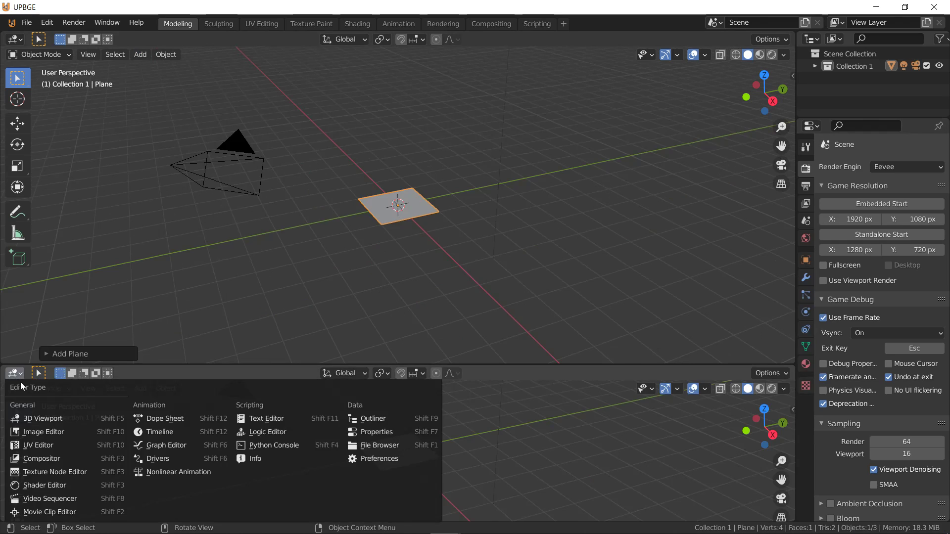
{"action": "left_click", "coordinate": [47, 486]}
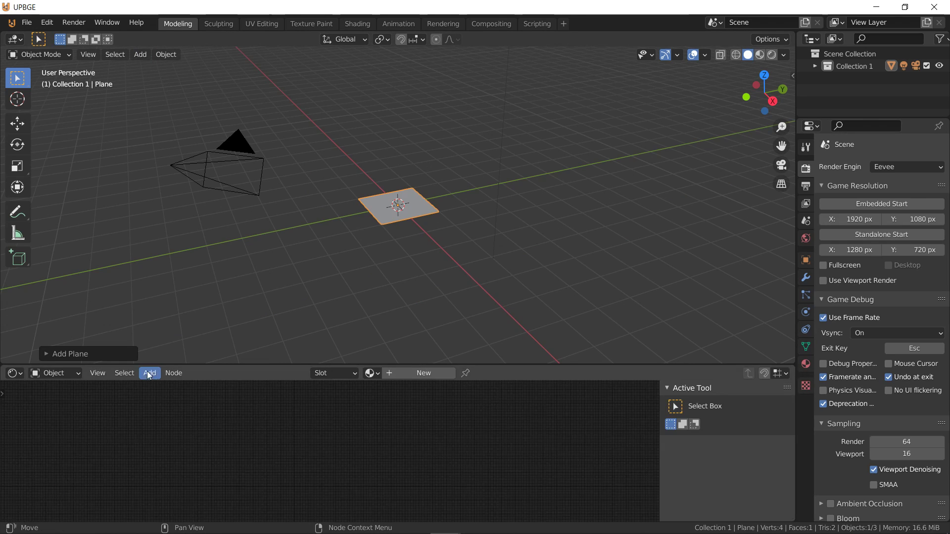
- Create a new material and link an Image Texture node's Color to Base Color
{"action": "left_click", "coordinate": [408, 378]}
{"action": "scroll", "coordinate": [235, 449], "scroll_direction": "up", "scroll_amount": 4}
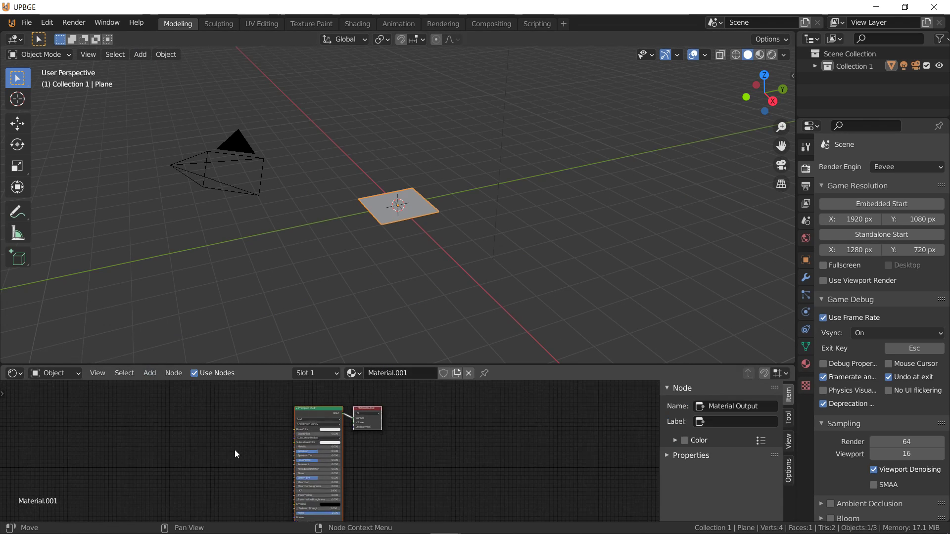
{"action": "left_click", "coordinate": [148, 373]}
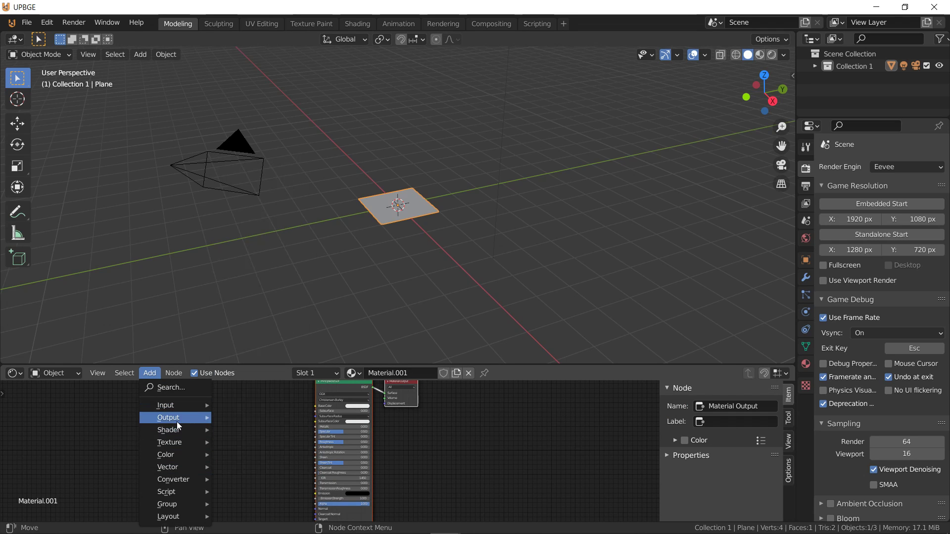
{"action": "mouse_move", "coordinate": [173, 442]}
{"action": "left_click", "coordinate": [270, 336]}
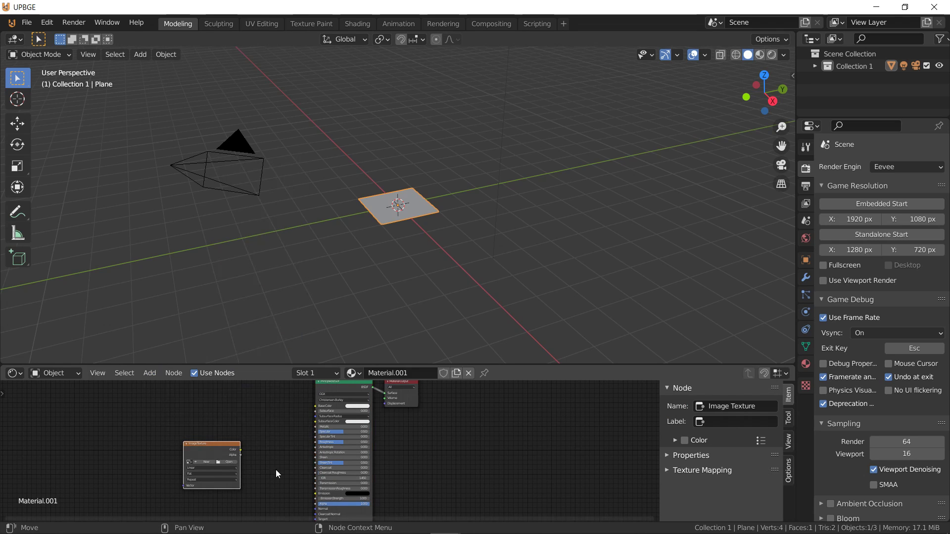
{"action": "left_click_drag", "start_coordinate": [240, 450], "coordinate": [315, 405]}
- Load dark elf assassin.png from Downloads into the Image Texture node
{"action": "left_click", "coordinate": [230, 464]}
{"action": "left_click", "coordinate": [207, 407]}
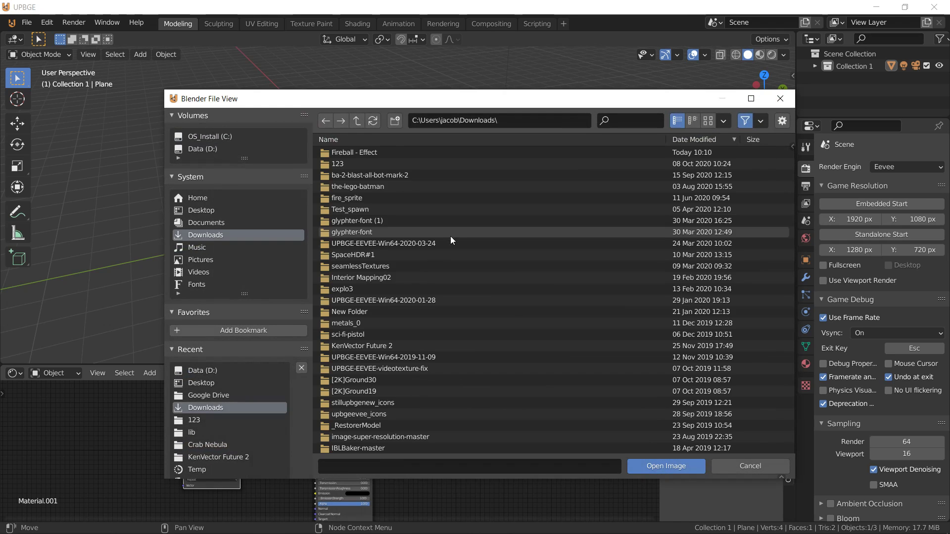
{"action": "scroll", "coordinate": [445, 258], "scroll_direction": "down", "scroll_amount": 10}
{"action": "scroll", "coordinate": [426, 292], "scroll_direction": "down", "scroll_amount": 10}
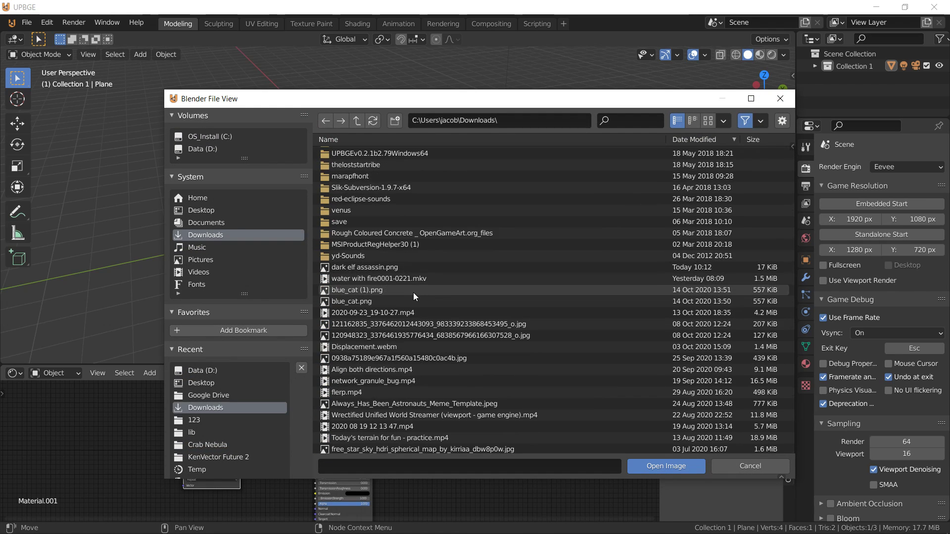
{"action": "left_click", "coordinate": [399, 266]}
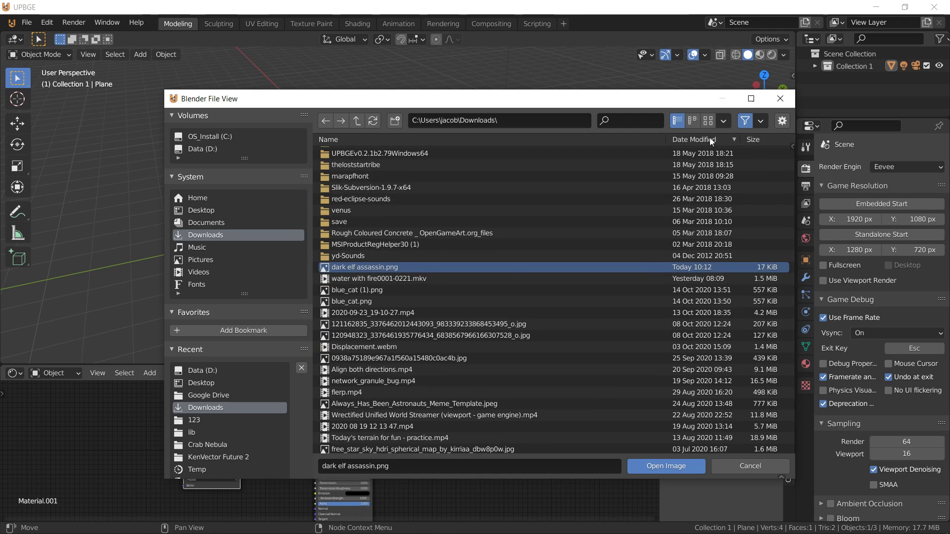
{"action": "double_click", "coordinate": [374, 266]}
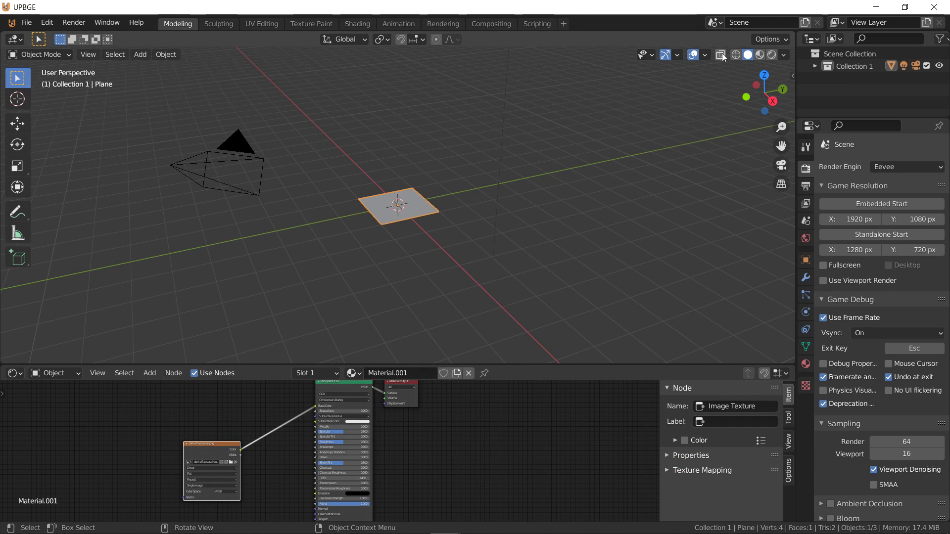
- Preview the material on the plane and connect the texture's Alpha to the shader's Alpha
{"action": "left_click", "coordinate": [772, 54]}
{"action": "scroll", "coordinate": [414, 201], "scroll_direction": "up", "scroll_amount": 5}
{"action": "middle_click_drag", "start_coordinate": [414, 202], "coordinate": [470, 215]}
{"action": "scroll", "coordinate": [490, 244], "scroll_direction": "up", "scroll_amount": 2}
{"action": "middle_click_drag", "start_coordinate": [256, 474], "coordinate": [288, 459]}
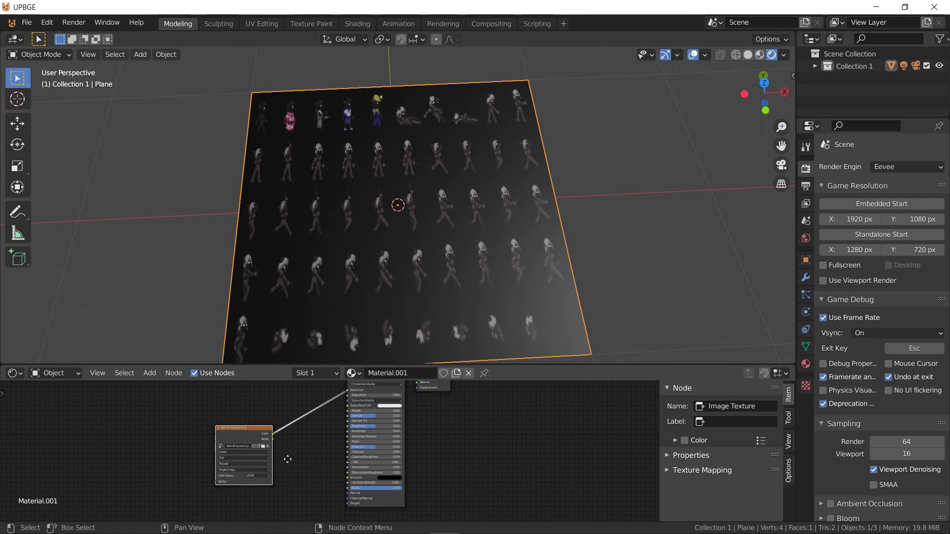
{"action": "key", "text": "g"}
{"action": "left_click", "coordinate": [243, 421]}
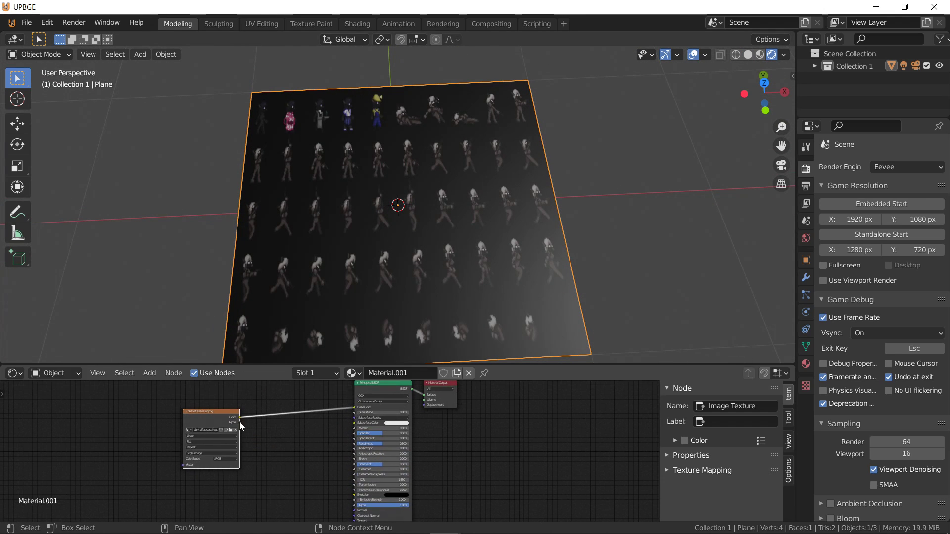
{"action": "left_click_drag", "start_coordinate": [239, 422], "coordinate": [354, 505]}
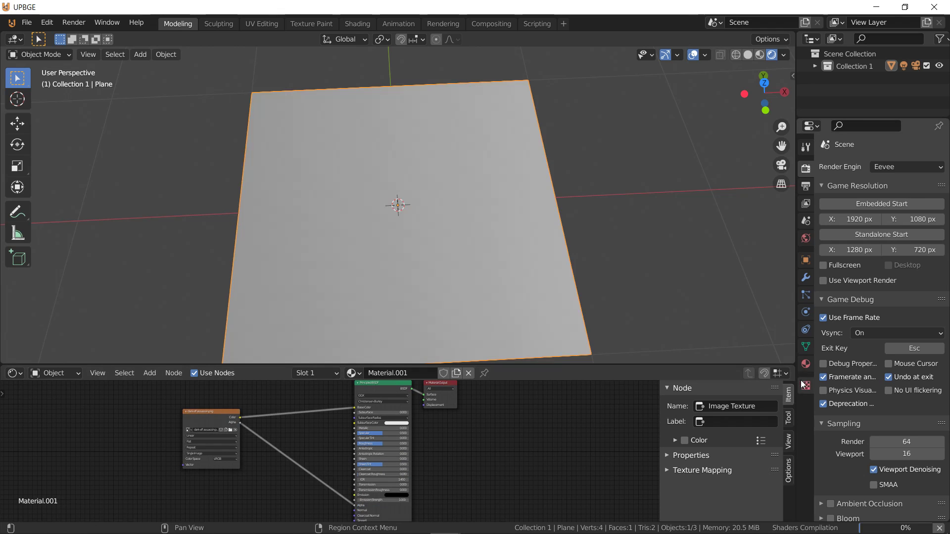
- In Material Settings, set Blend Mode to Alpha Blend and Shadow Mode to Alpha Clip
{"action": "scroll", "coordinate": [835, 376], "scroll_direction": "down", "scroll_amount": 5}
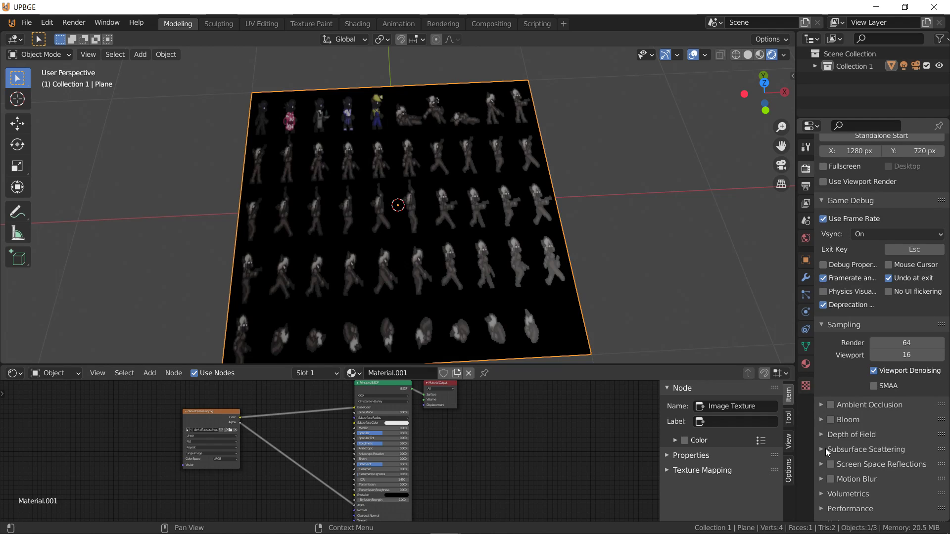
{"action": "left_click", "coordinate": [806, 364]}
{"action": "scroll", "coordinate": [844, 346], "scroll_direction": "down", "scroll_amount": 10}
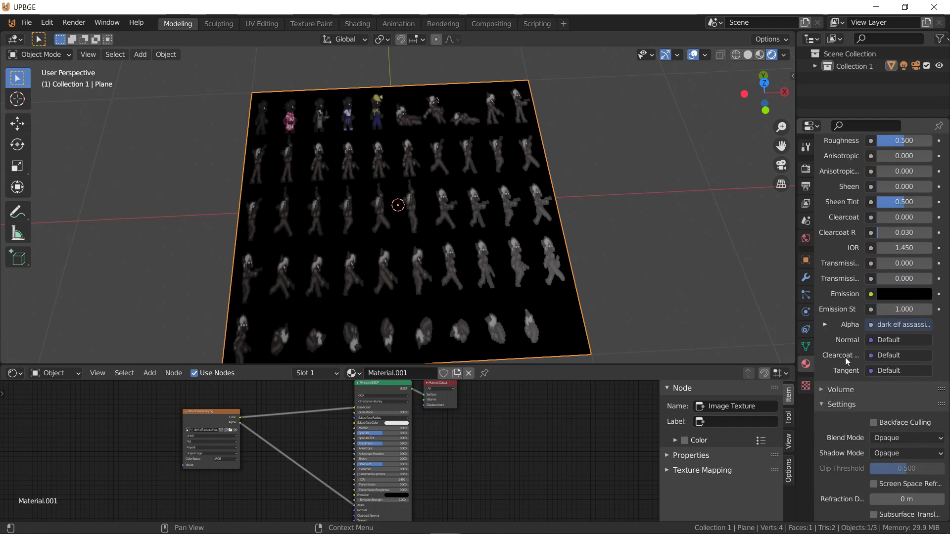
{"action": "left_click", "coordinate": [882, 439]}
{"action": "left_click", "coordinate": [898, 489]}
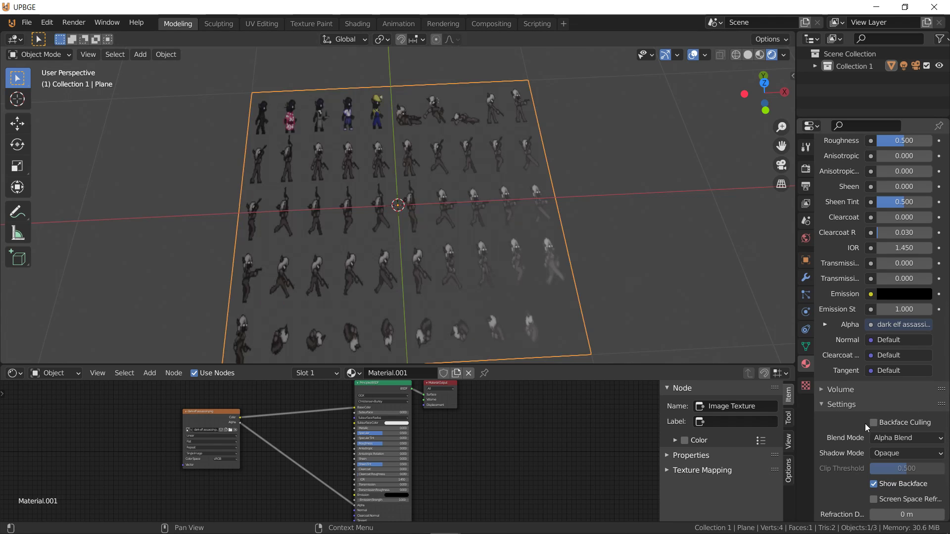
{"action": "left_click", "coordinate": [904, 454]}
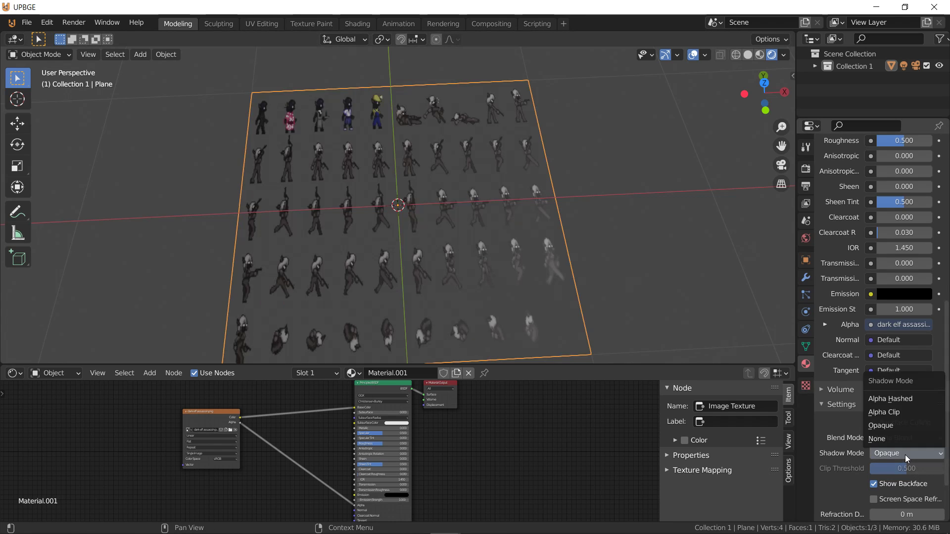
{"action": "left_click", "coordinate": [901, 411]}
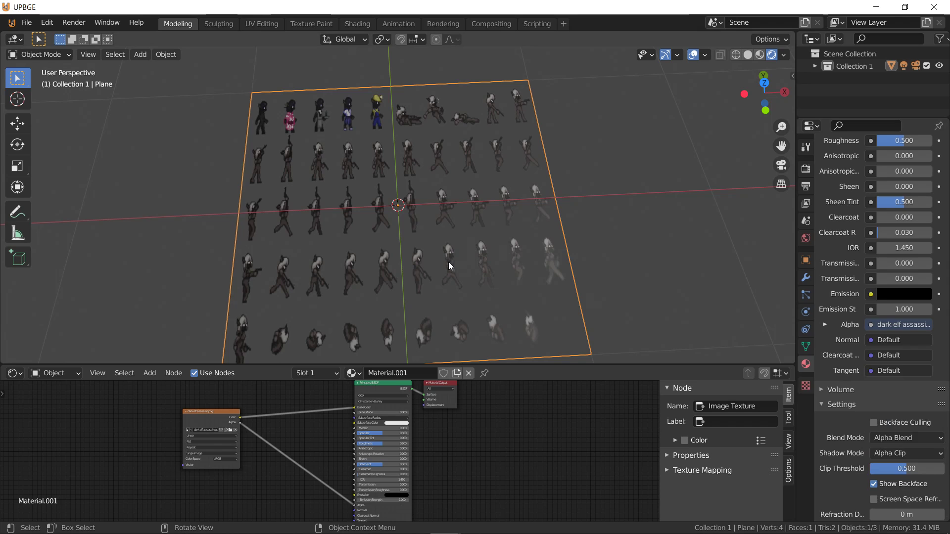
{"action": "middle_click_drag", "start_coordinate": [269, 405], "coordinate": [269, 414]}
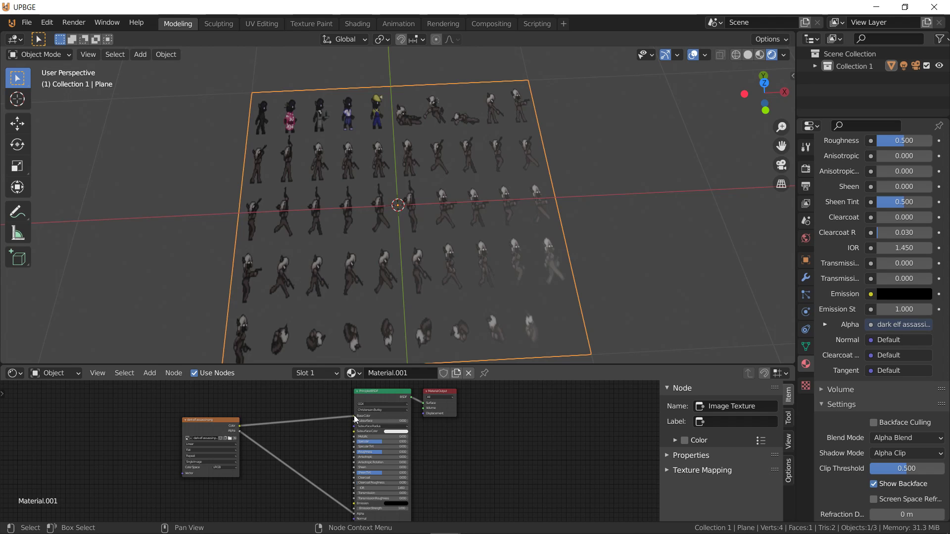
- Link the texture Color to the Principled BSDF Emission, then enlarge the node editor and Properties areas
{"action": "left_click_drag", "start_coordinate": [239, 430], "coordinate": [356, 505]}
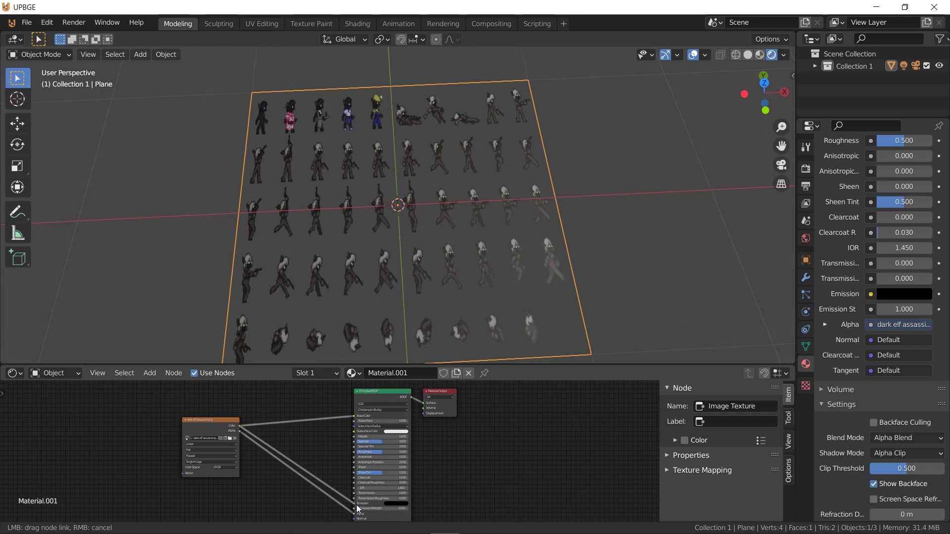
{"action": "middle_click_drag", "start_coordinate": [372, 183], "coordinate": [342, 356]}
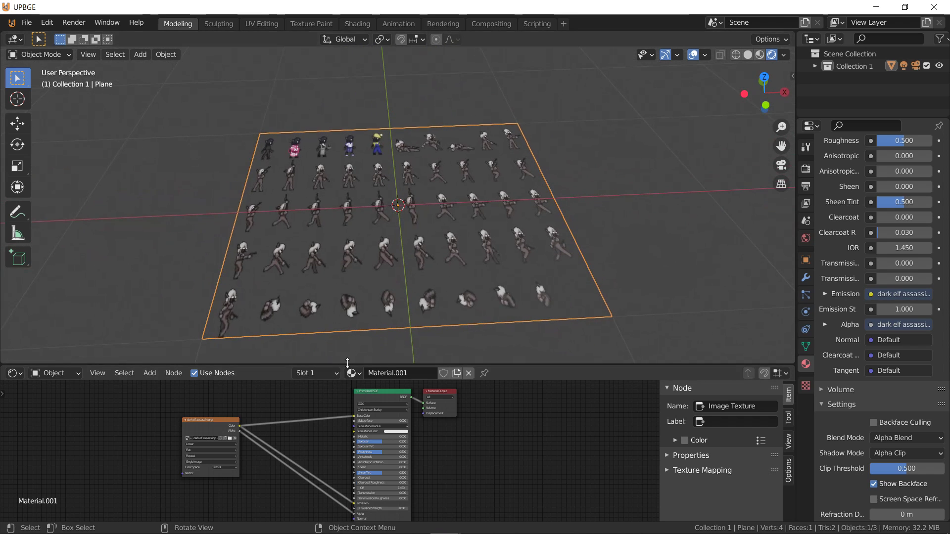
{"action": "left_click_drag", "start_coordinate": [343, 365], "coordinate": [343, 200]}
{"action": "middle_click_drag", "start_coordinate": [237, 300], "coordinate": [209, 343]}
{"action": "scroll", "coordinate": [209, 344], "scroll_direction": "up", "scroll_amount": 2}
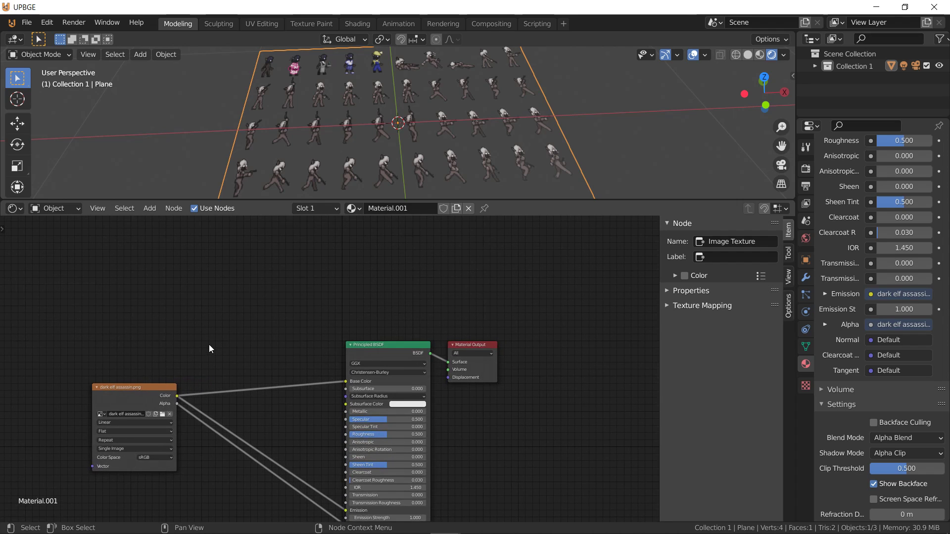
{"action": "middle_click_drag", "start_coordinate": [53, 350], "coordinate": [411, 341]}
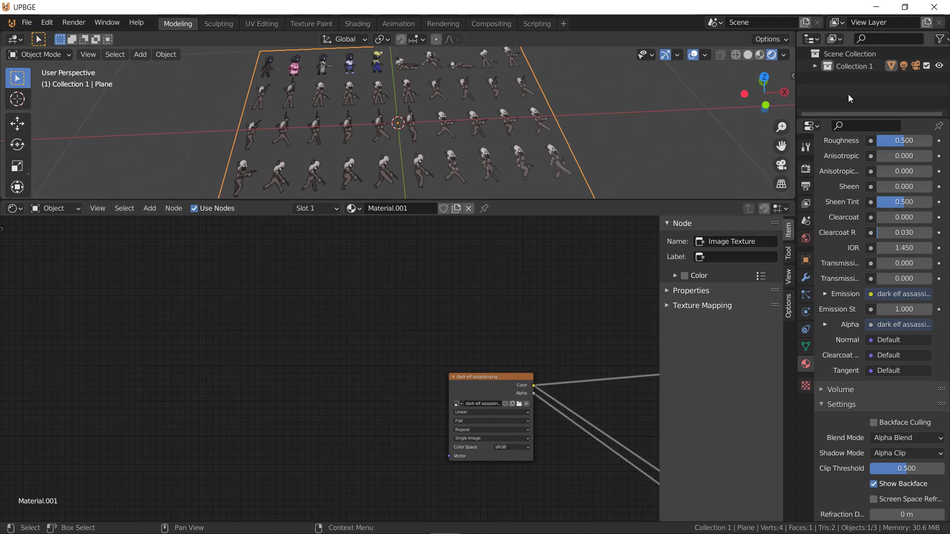
{"action": "left_click_drag", "start_coordinate": [795, 100], "coordinate": [475, 118]}
- Turn the Properties area into an Image Editor showing dark elf assassin.png
{"action": "left_click", "coordinate": [489, 125]}
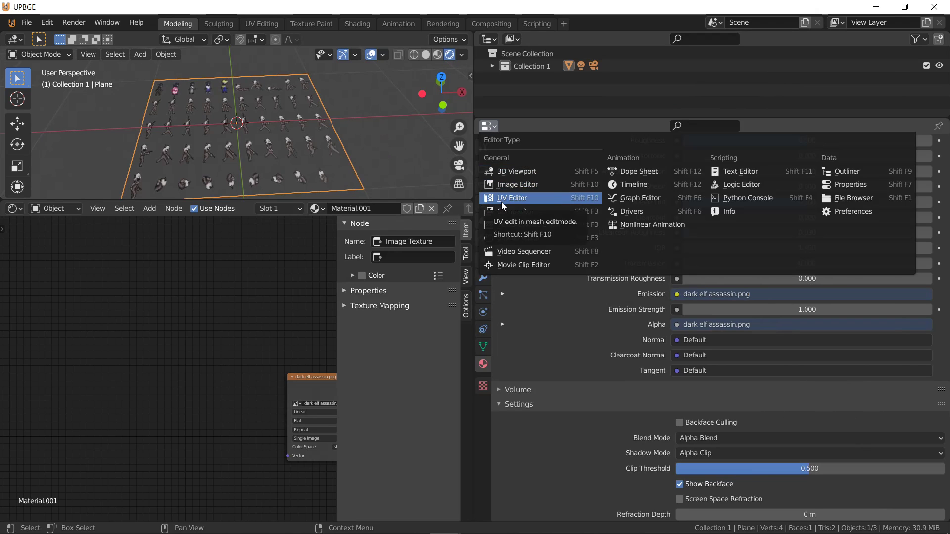
{"action": "left_click", "coordinate": [517, 198]}
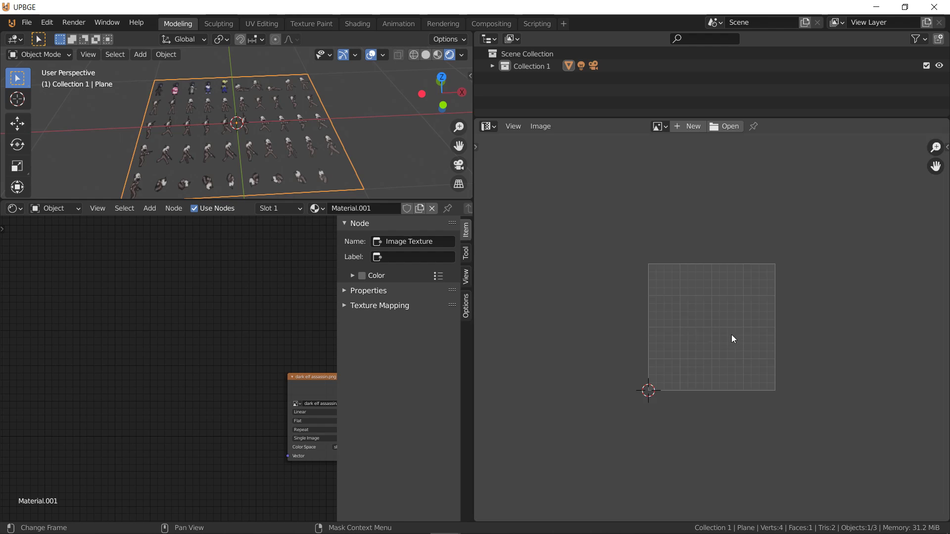
{"action": "left_click", "coordinate": [659, 126]}
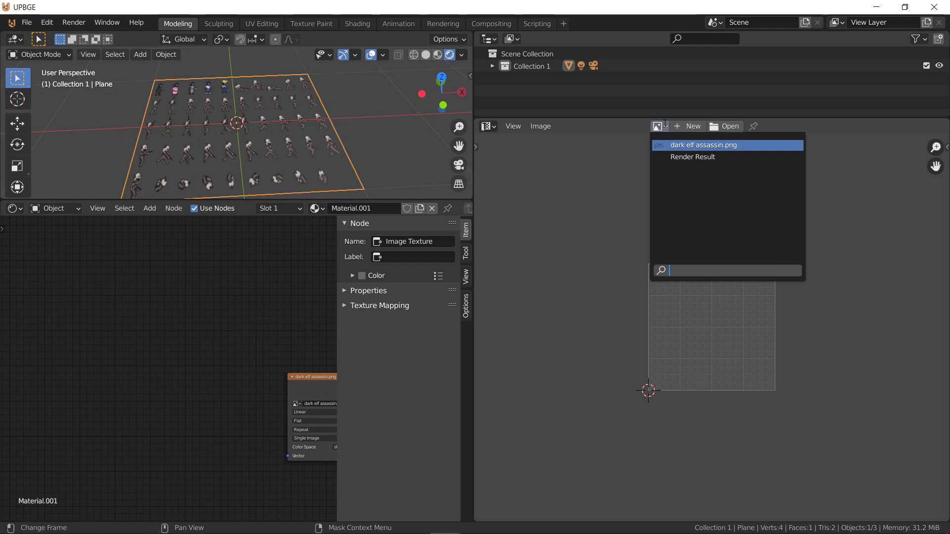
{"action": "left_click", "coordinate": [685, 145]}
- Enter Edit Mode on the plane and try, then cancel, an X-axis UV scale
{"action": "key", "text": "Tab"}
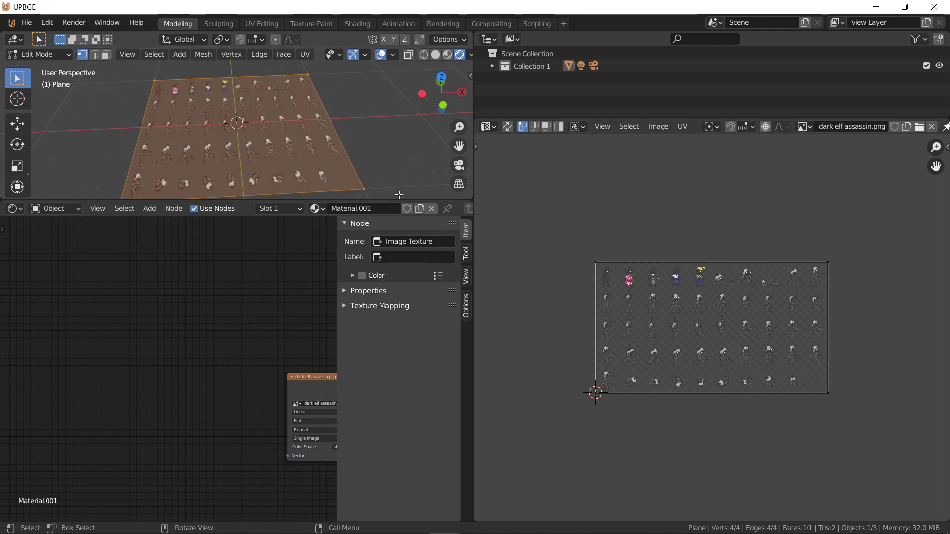
{"action": "key", "text": "s"}
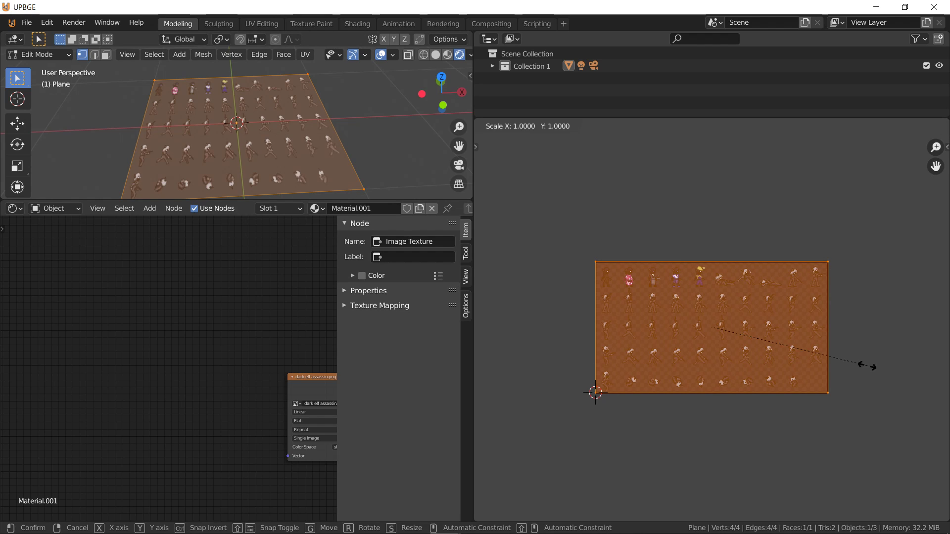
{"action": "key", "text": "x"}
{"action": "key", "text": "Escape"}
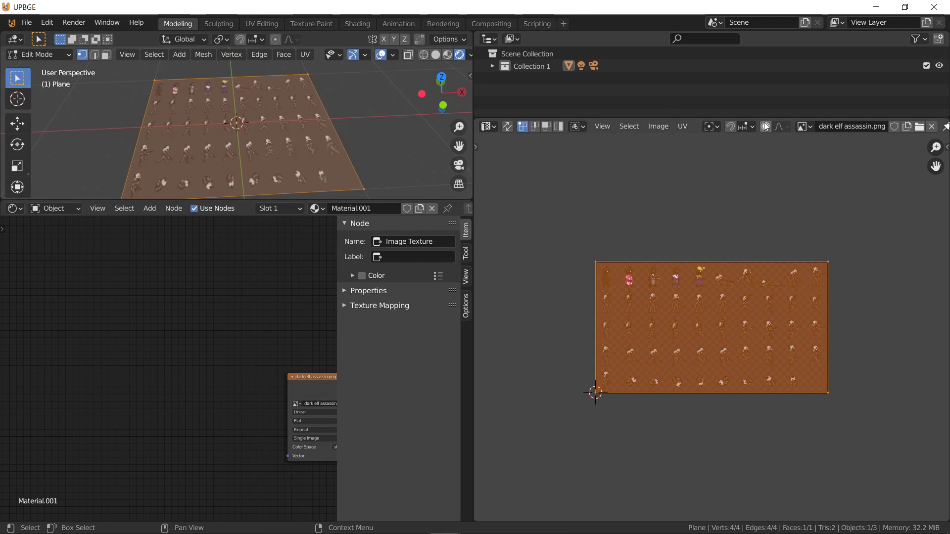
- Set the UV pivot to 2D Cursor and scale the UVs to 0.1 along X
{"action": "left_click", "coordinate": [711, 127]}
{"action": "left_click", "coordinate": [723, 167]}
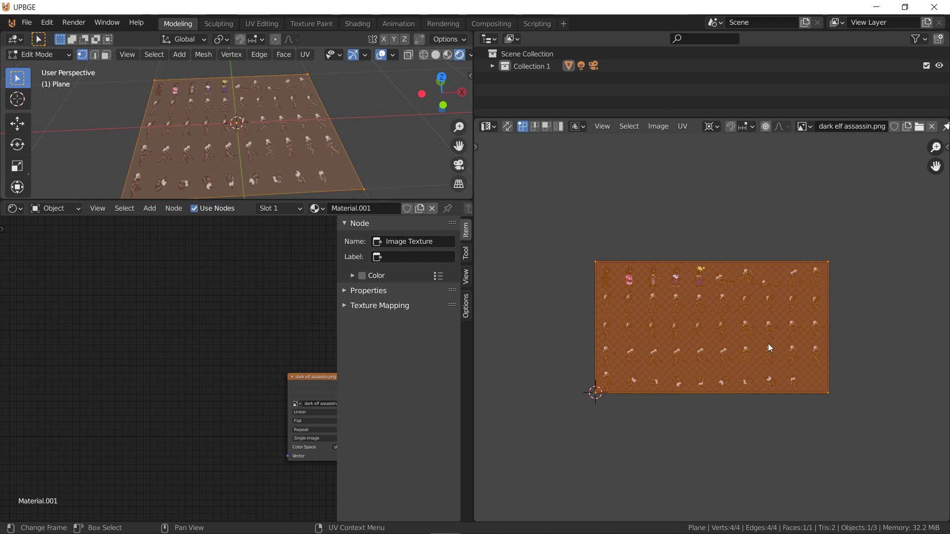
{"action": "key", "text": "s"}
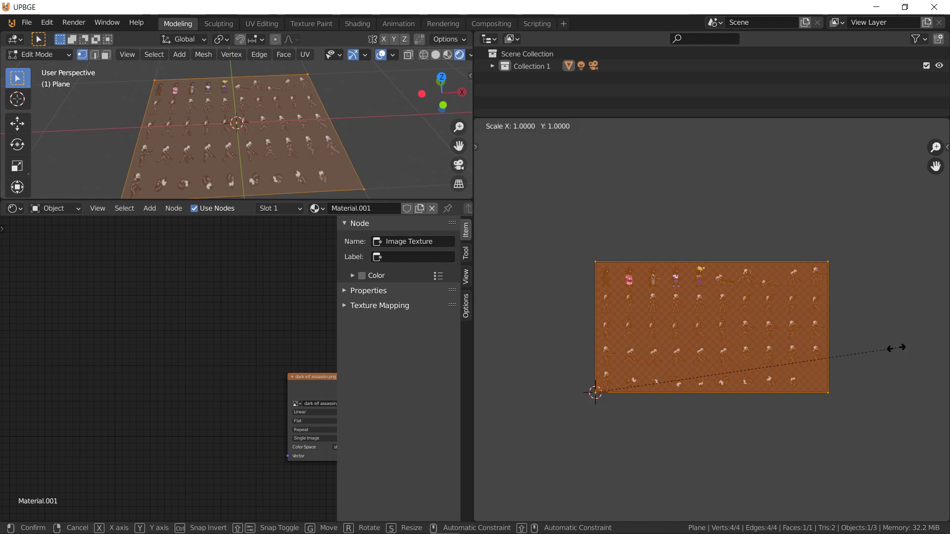
{"action": "key", "text": "x"}
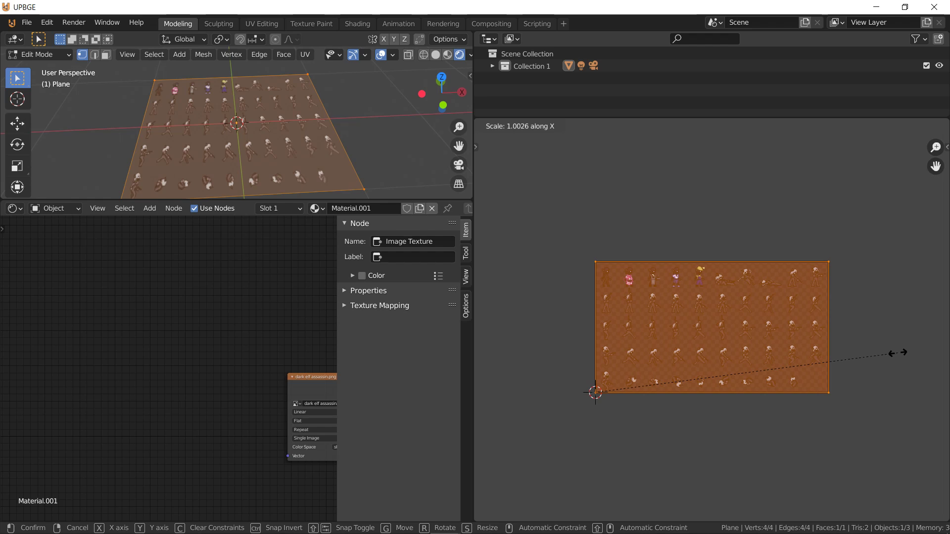
{"action": "type", "text": ".1"}
{"action": "key", "text": "Return"}
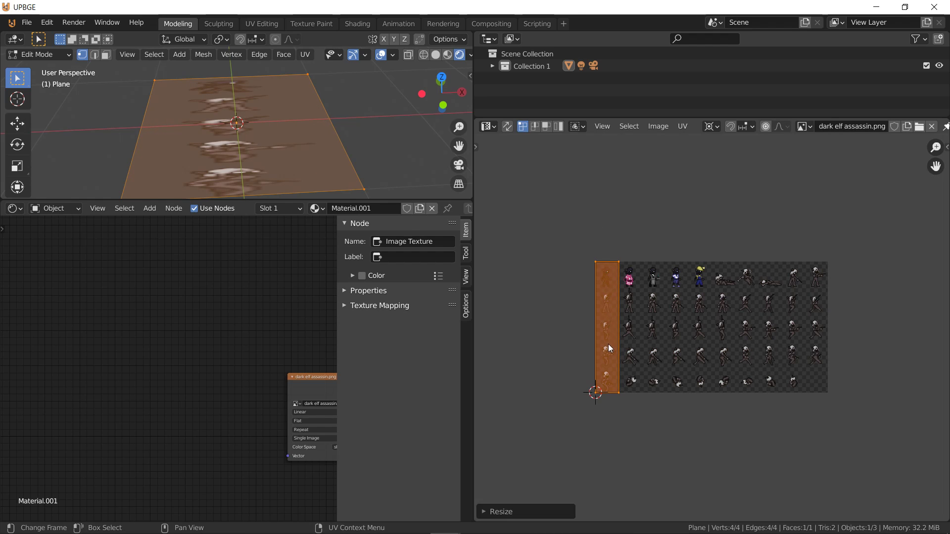
- Scale the UV strip to 0.2 along Y so it covers one bottom-left frame
{"action": "left_click", "coordinate": [596, 262]}
{"action": "left_click", "coordinate": [618, 262], "text": "shift"}
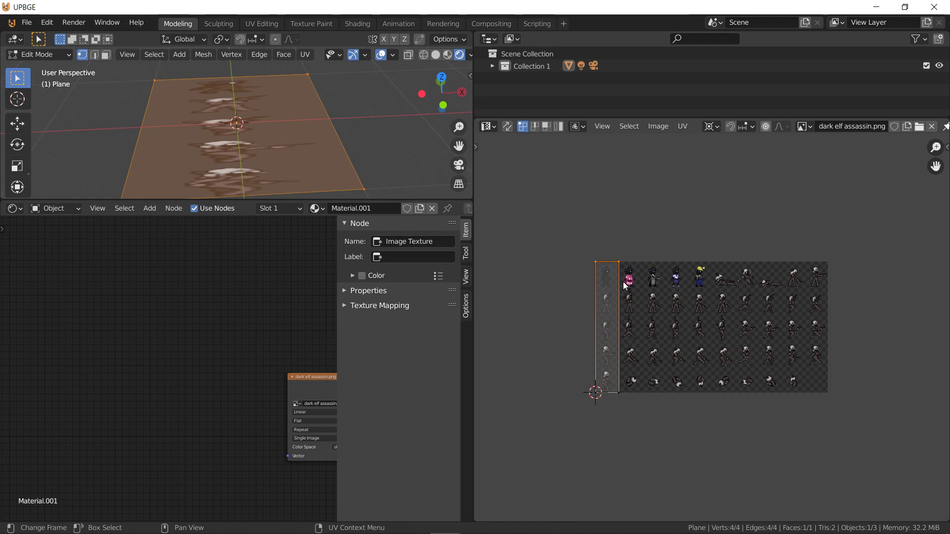
{"action": "type", "text": "s.2"}
{"action": "key", "text": "Escape"}
{"action": "key", "text": "s"}
{"action": "type", "text": "y"}
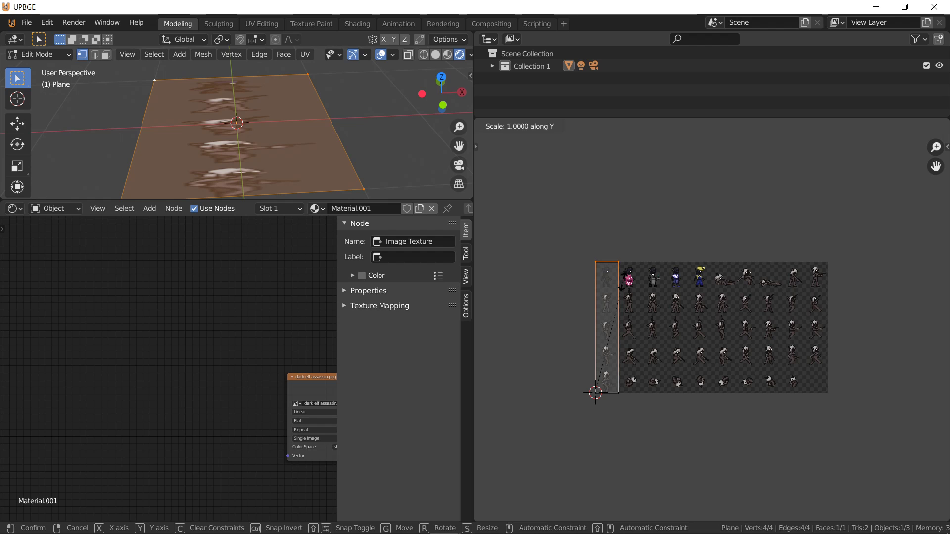
{"action": "type", "text": "0.2"}
{"action": "key", "text": "Return"}
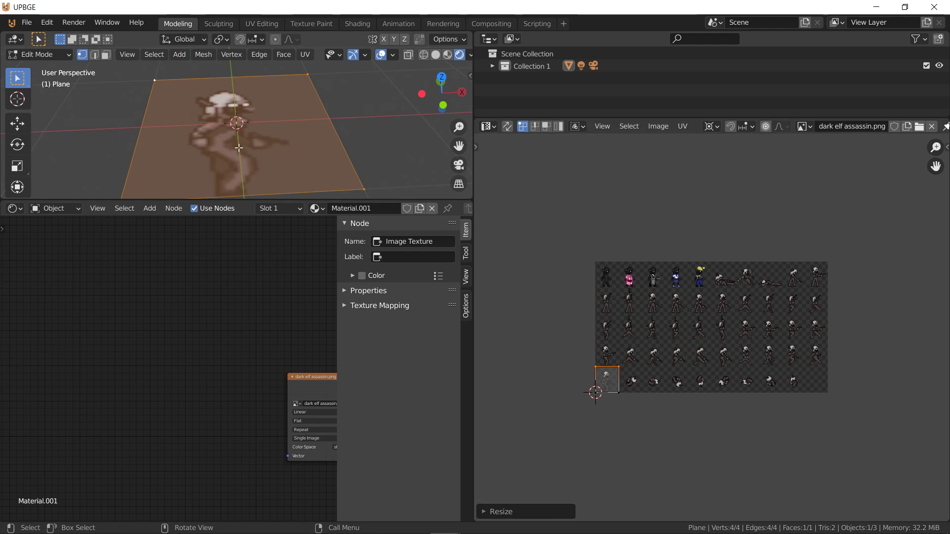
- Return to Object Mode, view the plane from near the top, and zoom the Image Editor onto the sprites
{"action": "middle_click_drag", "start_coordinate": [238, 147], "coordinate": [240, 174]}
{"action": "key", "text": "Tab"}
{"action": "middle_click_drag", "start_coordinate": [683, 401], "coordinate": [680, 322]}
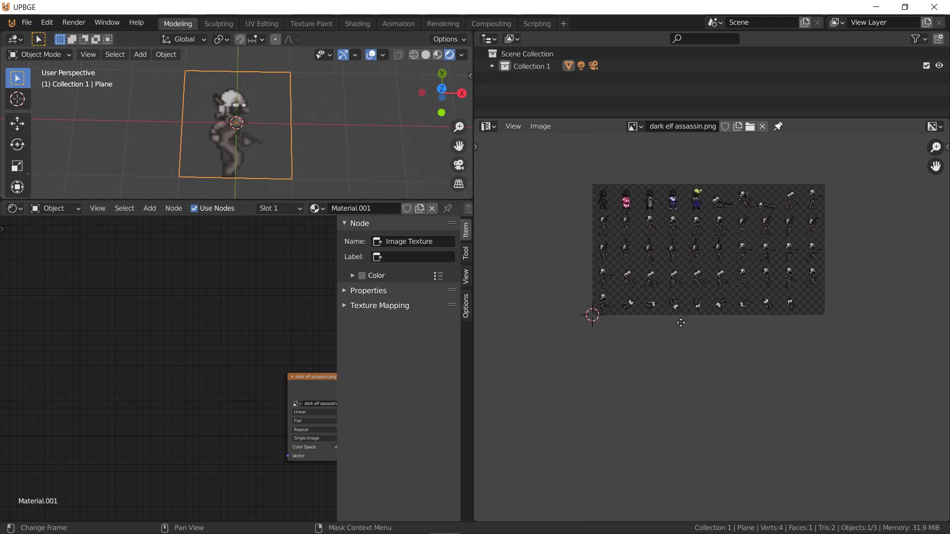
{"action": "scroll", "coordinate": [681, 322], "scroll_direction": "up", "scroll_amount": 9}
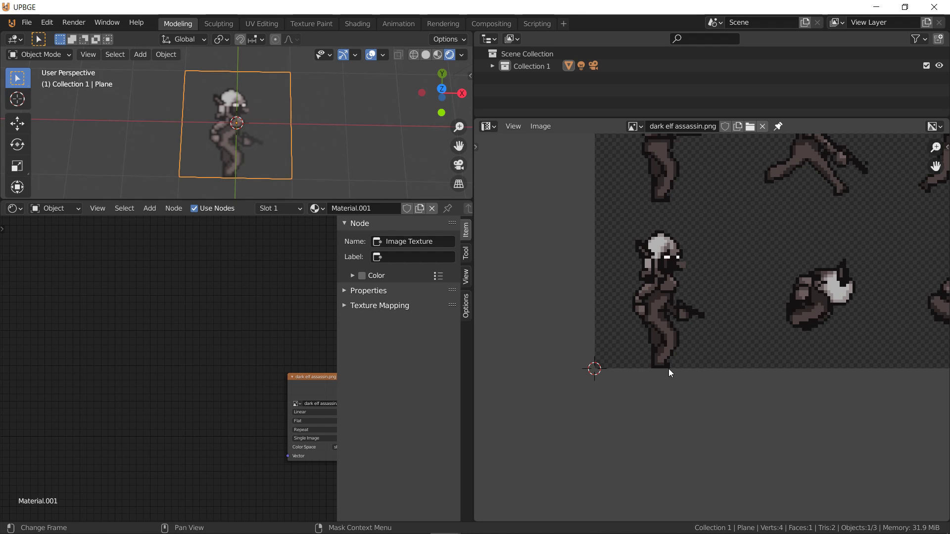
{"action": "scroll", "coordinate": [669, 369], "scroll_direction": "up", "scroll_amount": 3}
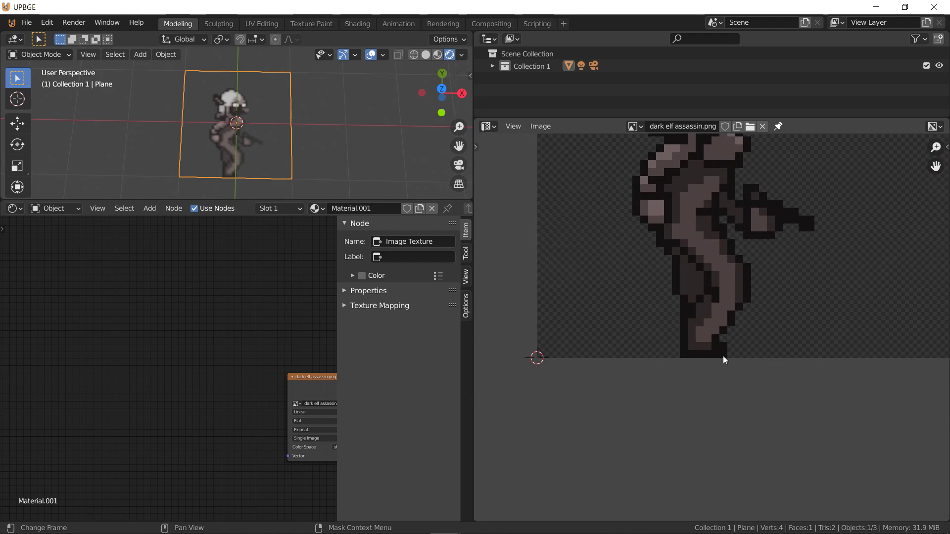
{"action": "scroll", "coordinate": [667, 348], "scroll_direction": "down", "scroll_amount": 3}
{"action": "scroll", "coordinate": [786, 221], "scroll_direction": "up", "scroll_amount": 5, "text": "shift"}
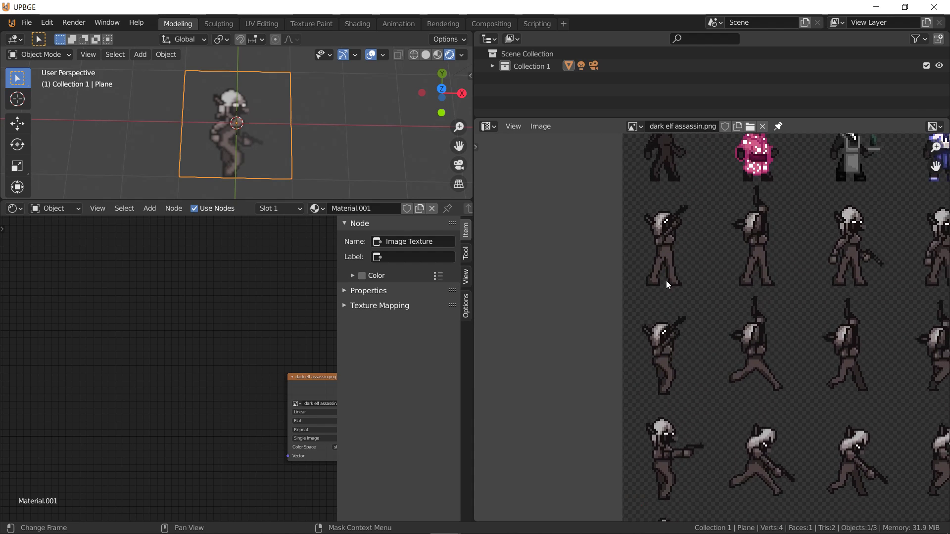
{"action": "scroll", "coordinate": [634, 207], "scroll_direction": "up", "scroll_amount": 1}
- Shift the Image Texture node left and feed its Vector input from a new UV Map node
{"action": "scroll", "coordinate": [666, 425], "scroll_direction": "down", "scroll_amount": 5, "text": "shift"}
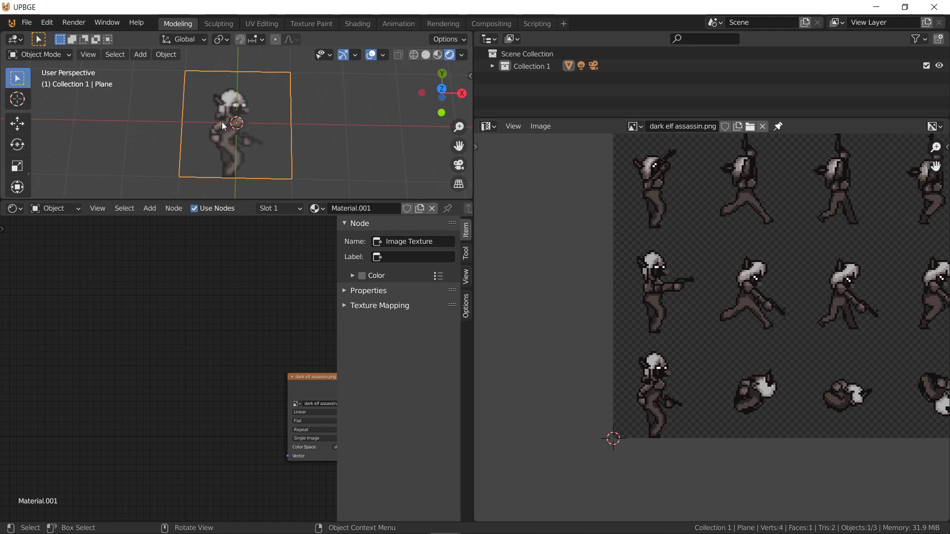
{"action": "scroll", "coordinate": [301, 388], "scroll_direction": "down", "scroll_amount": 1}
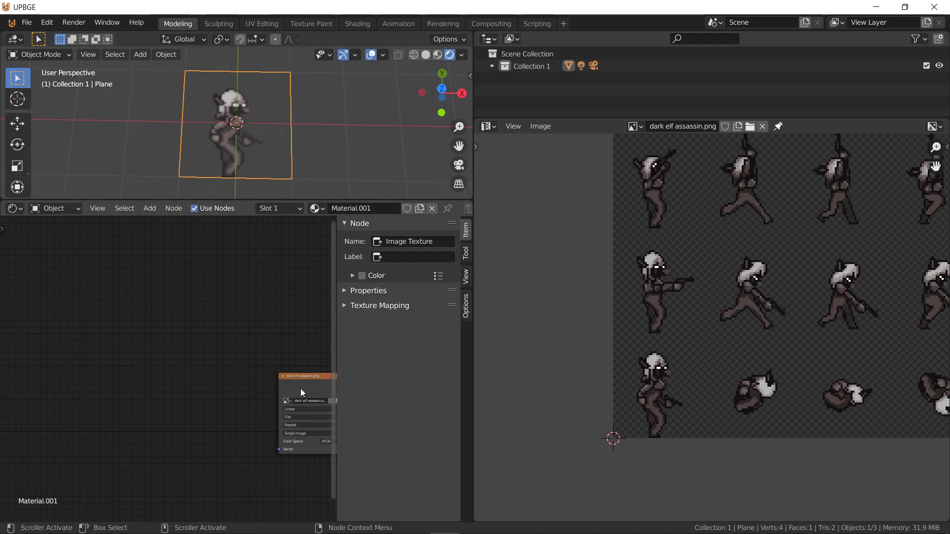
{"action": "scroll", "coordinate": [300, 388], "scroll_direction": "down", "scroll_amount": 1}
{"action": "middle_click_drag", "start_coordinate": [301, 388], "coordinate": [196, 385]}
{"action": "left_click_drag", "start_coordinate": [142, 373], "coordinate": [82, 372]}
{"action": "scroll", "coordinate": [109, 384], "scroll_direction": "up", "scroll_amount": 2}
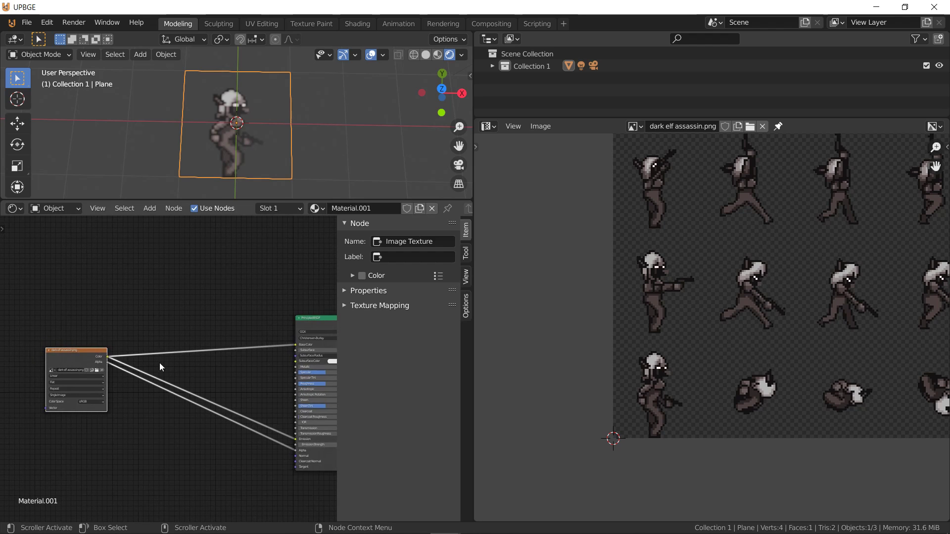
{"action": "scroll", "coordinate": [120, 376], "scroll_direction": "down", "scroll_amount": 1}
{"action": "middle_click_drag", "start_coordinate": [120, 376], "coordinate": [257, 347]}
{"action": "scroll", "coordinate": [257, 346], "scroll_direction": "up", "scroll_amount": 1}
{"action": "left_click", "coordinate": [149, 209]}
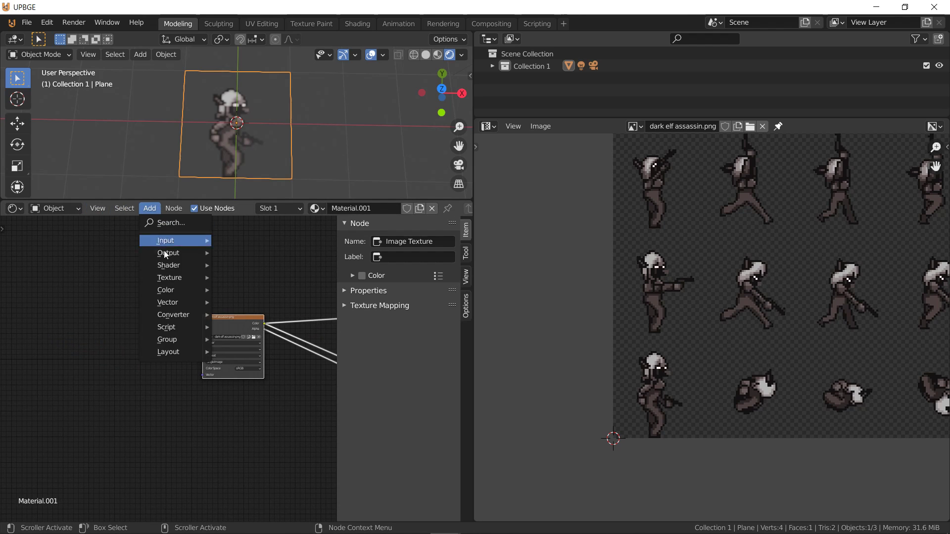
{"action": "mouse_move", "coordinate": [173, 238]}
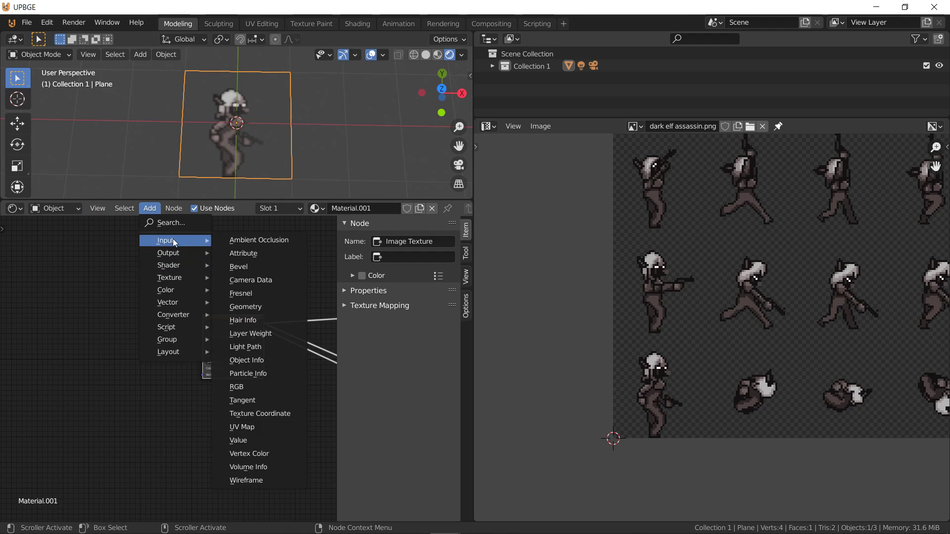
{"action": "left_click", "coordinate": [254, 427]}
{"action": "left_click_drag", "start_coordinate": [65, 360], "coordinate": [203, 375]}
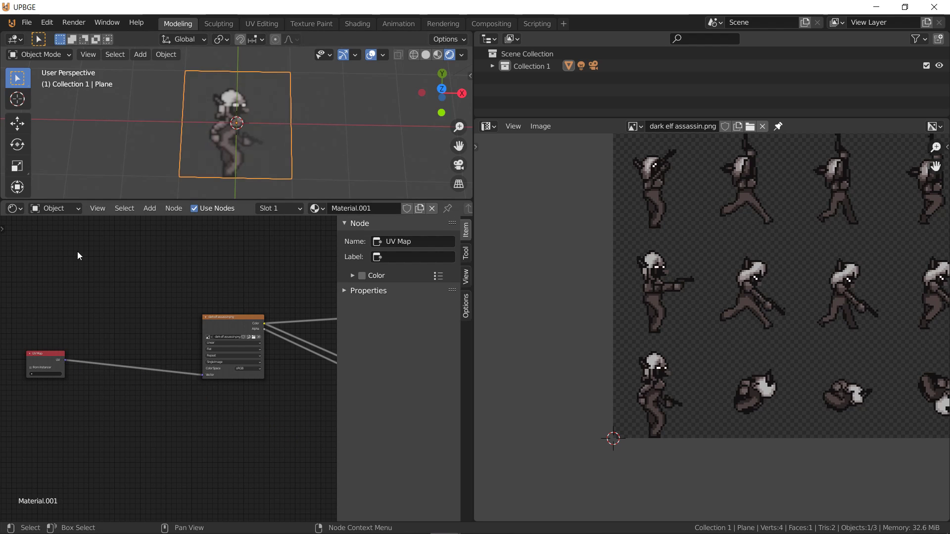
- Add Object Info and a Vector Math Add node on the UV link, feeding Object Info Color into it
{"action": "left_click", "coordinate": [150, 208]}
{"action": "mouse_move", "coordinate": [190, 241]}
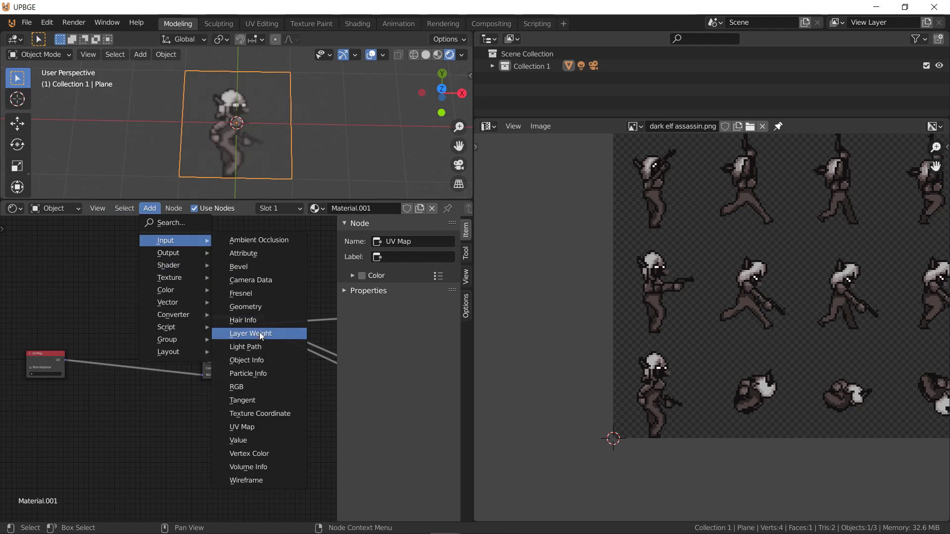
{"action": "left_click", "coordinate": [246, 360]}
{"action": "left_click", "coordinate": [62, 399]}
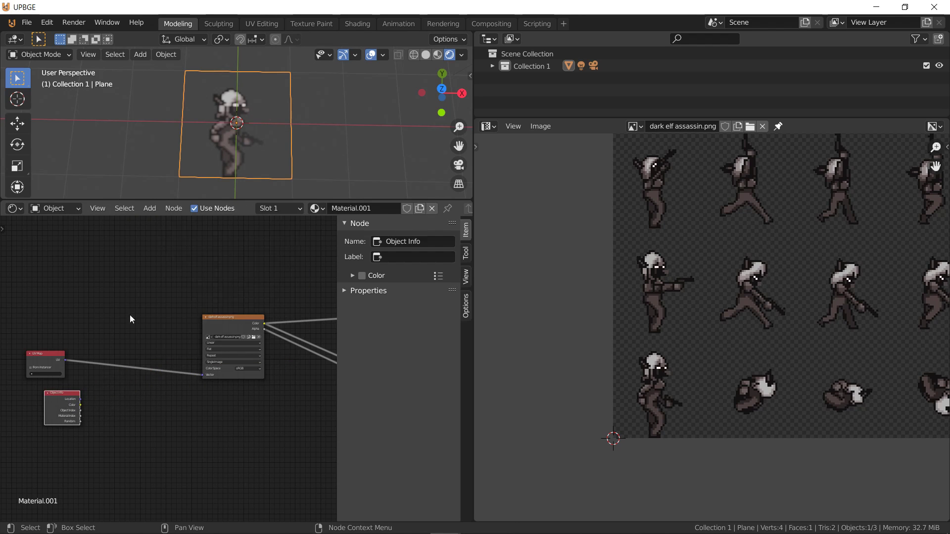
{"action": "left_click", "coordinate": [159, 211]}
{"action": "mouse_move", "coordinate": [183, 315]}
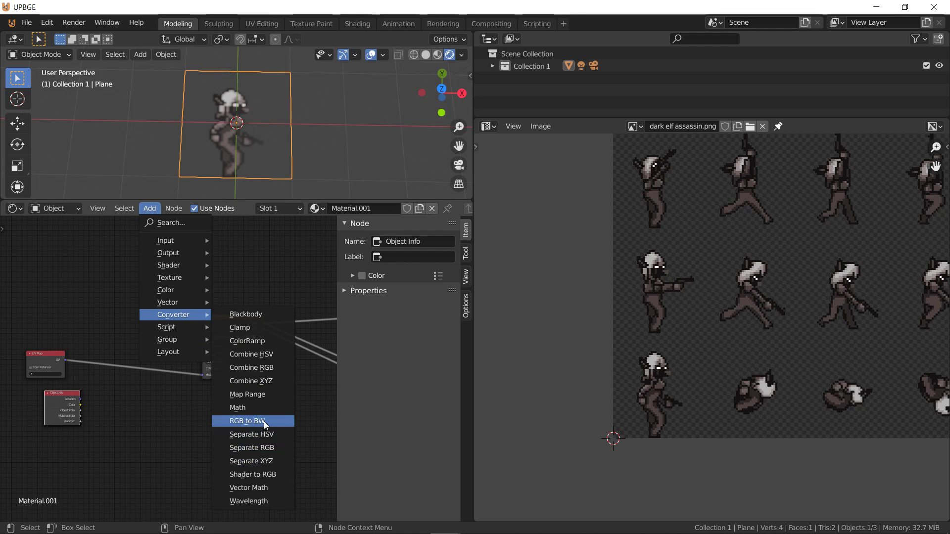
{"action": "left_click", "coordinate": [255, 487]}
{"action": "left_click", "coordinate": [133, 332]}
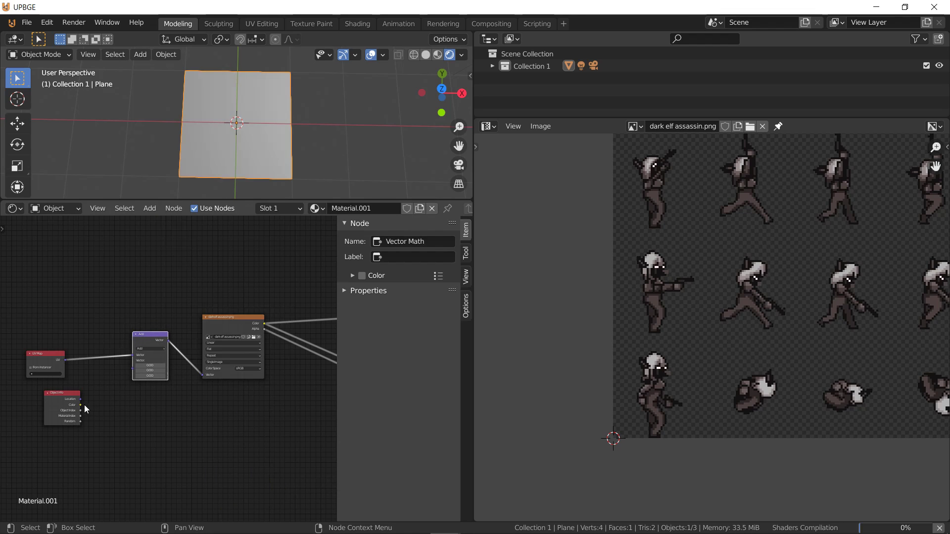
{"action": "left_click_drag", "start_coordinate": [81, 404], "coordinate": [132, 370]}
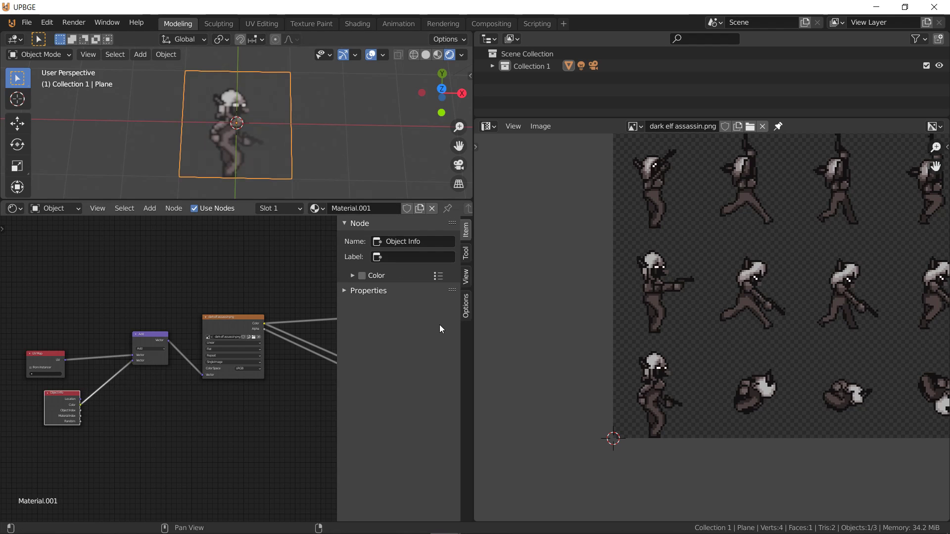
- Turn the image area into the Properties editor and set the plane's viewport display colour brightness to 0
{"action": "left_click", "coordinate": [493, 127]}
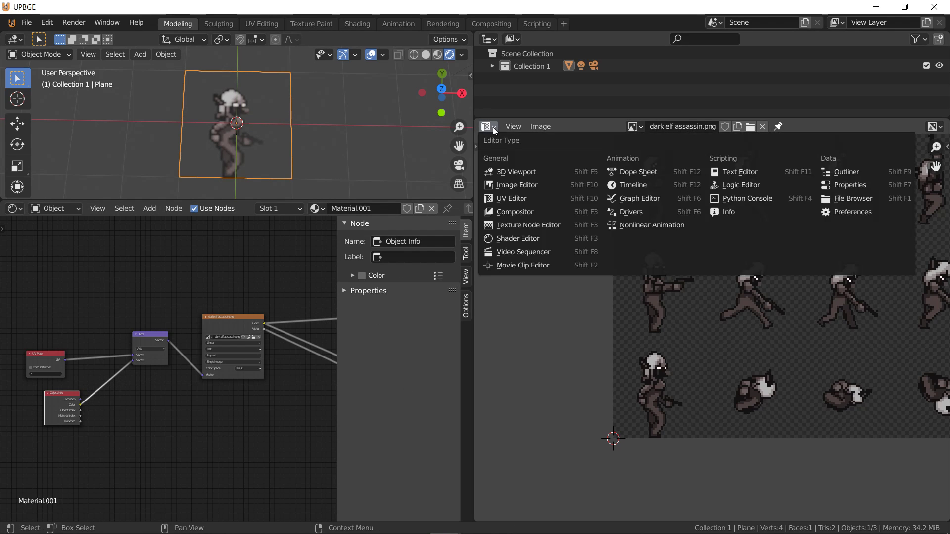
{"action": "left_click", "coordinate": [866, 184]}
{"action": "left_click", "coordinate": [483, 260]}
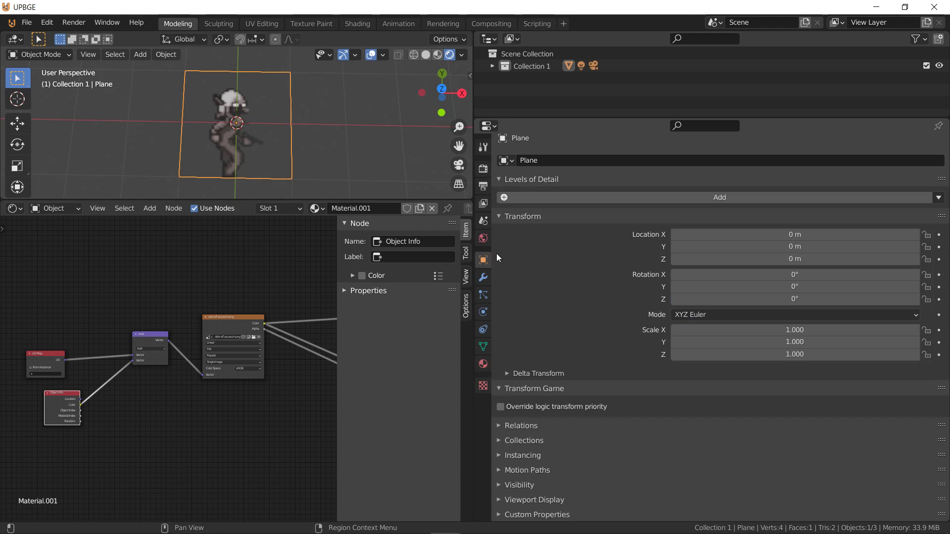
{"action": "left_click", "coordinate": [545, 500]}
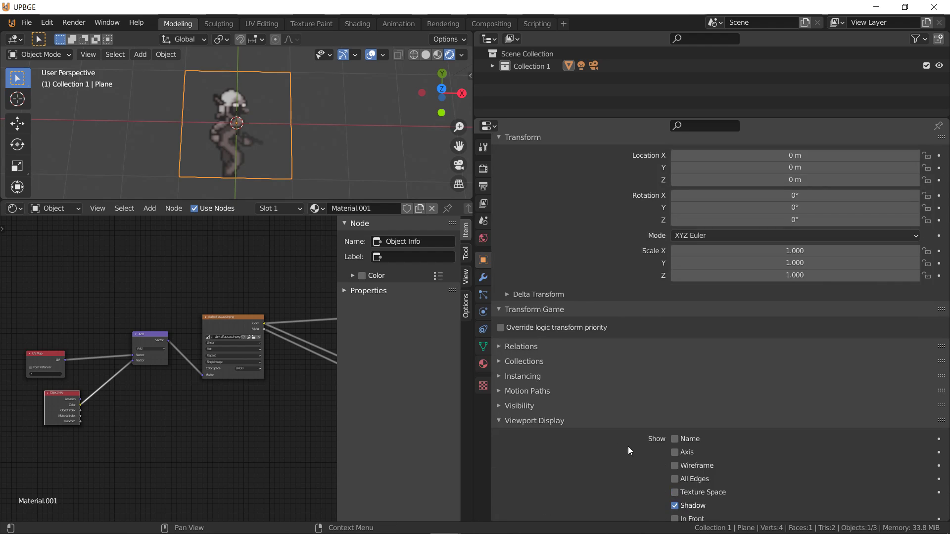
{"action": "scroll", "coordinate": [627, 447], "scroll_direction": "down", "scroll_amount": 5}
{"action": "left_click", "coordinate": [740, 469]}
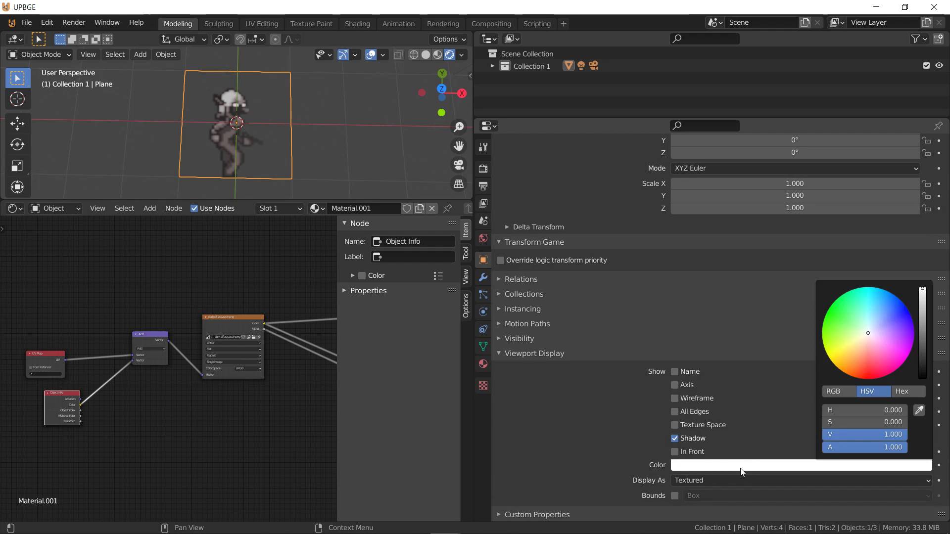
{"action": "left_click", "coordinate": [832, 437]}
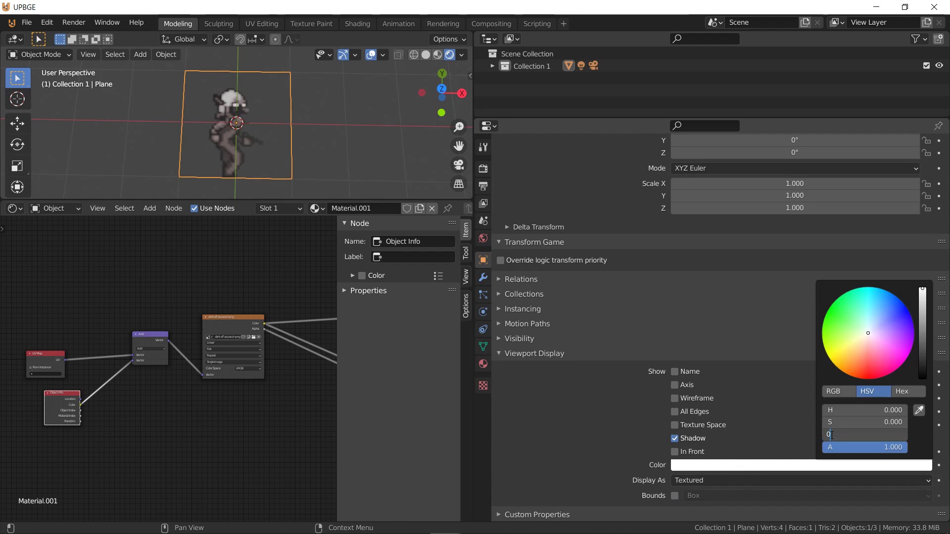
{"action": "key", "text": "Return"}
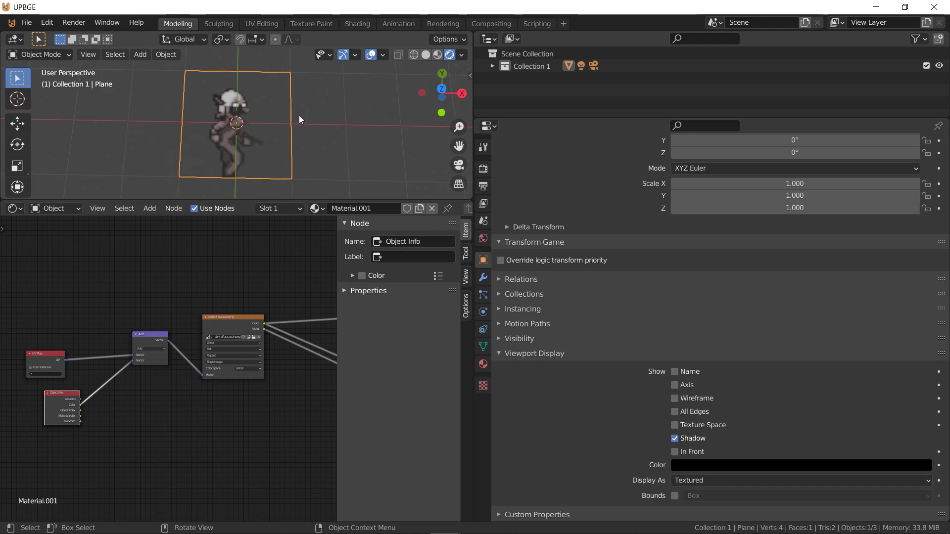
- Enable In Front and set the display colour's red value to 0.1 in RGB mode
{"action": "left_click", "coordinate": [796, 454]}
{"action": "left_click", "coordinate": [795, 462]}
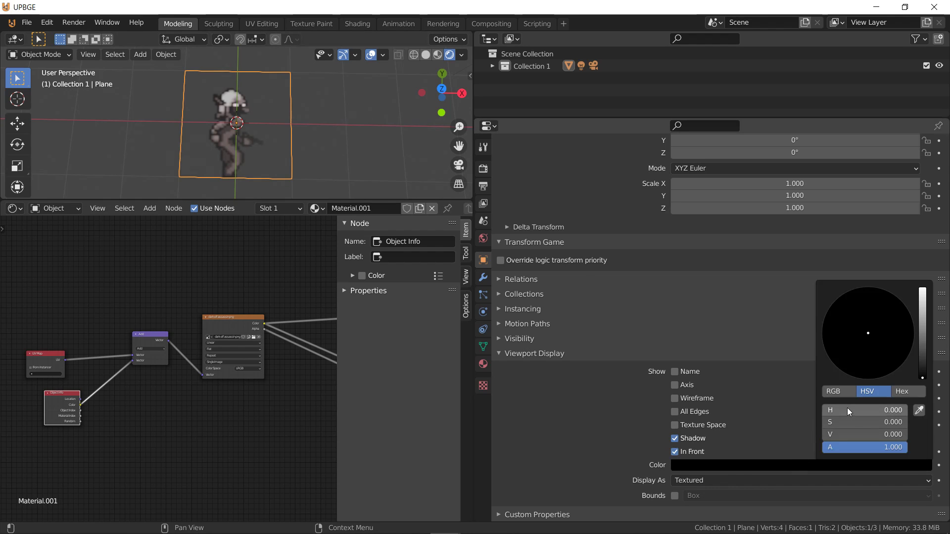
{"action": "left_click", "coordinate": [833, 392]}
{"action": "left_click", "coordinate": [862, 410]}
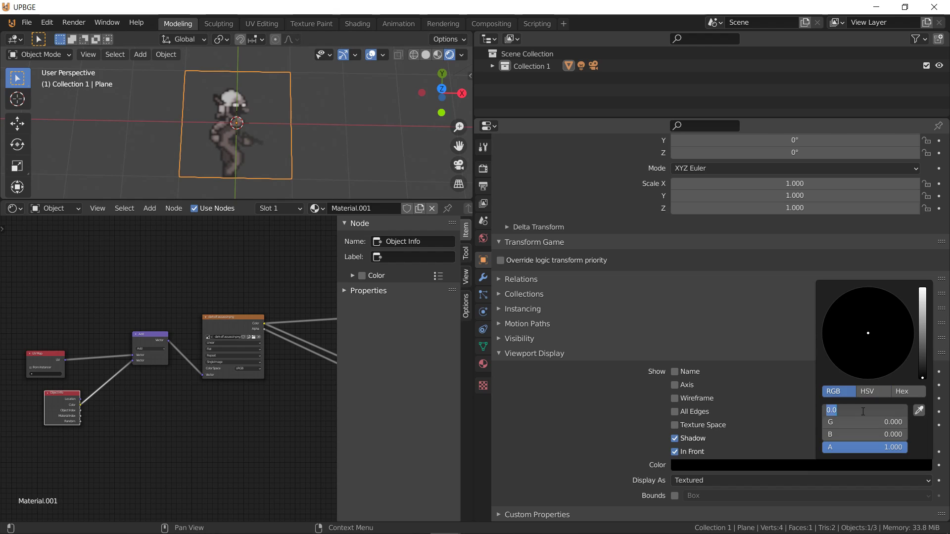
{"action": "type", "text": "0.1"}
{"action": "key", "text": "Return"}
- Step the display colour's red value through 0.2, 0.3, 0.4 and 0.5
{"action": "left_click", "coordinate": [862, 411]}
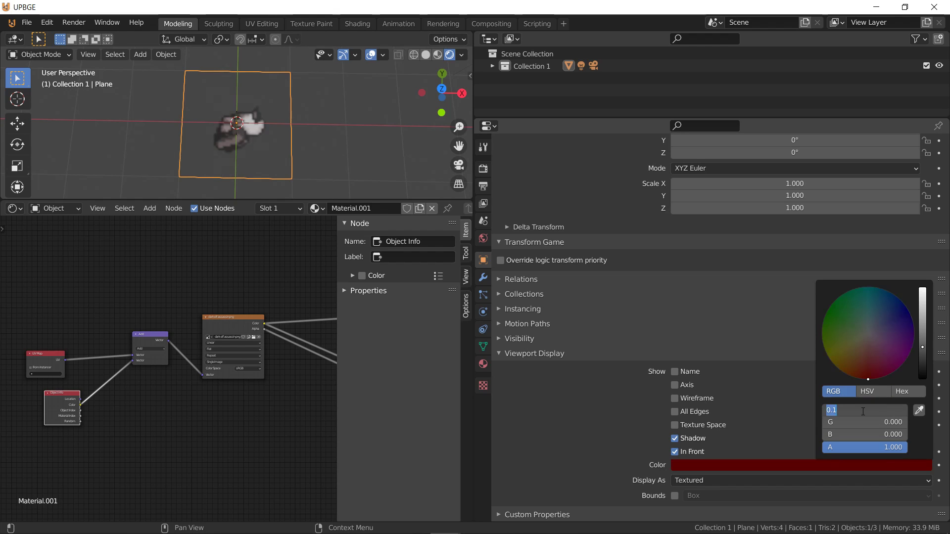
{"action": "type", "text": "0.2"}
{"action": "key", "text": "Return"}
{"action": "left_click", "coordinate": [862, 411]}
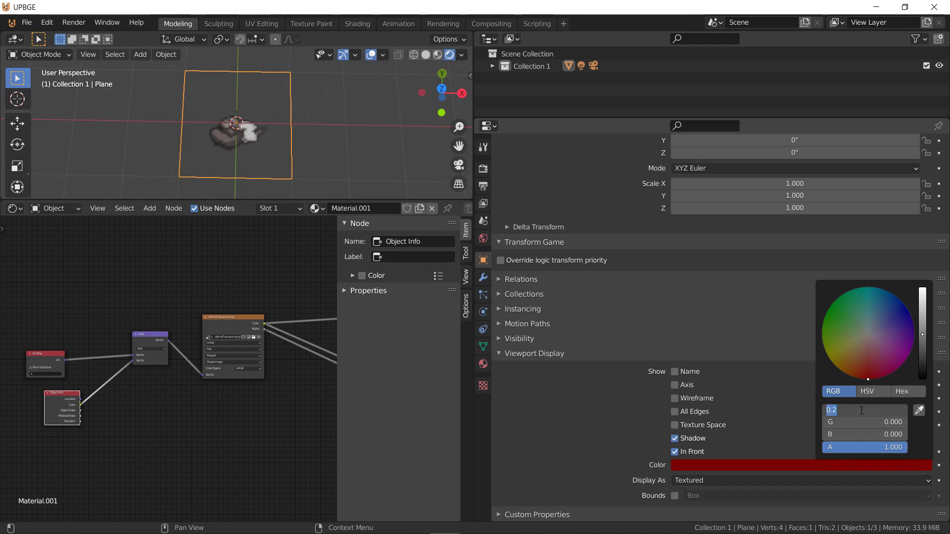
{"action": "type", "text": "0.3"}
{"action": "key", "text": "Return"}
{"action": "left_click", "coordinate": [860, 411]}
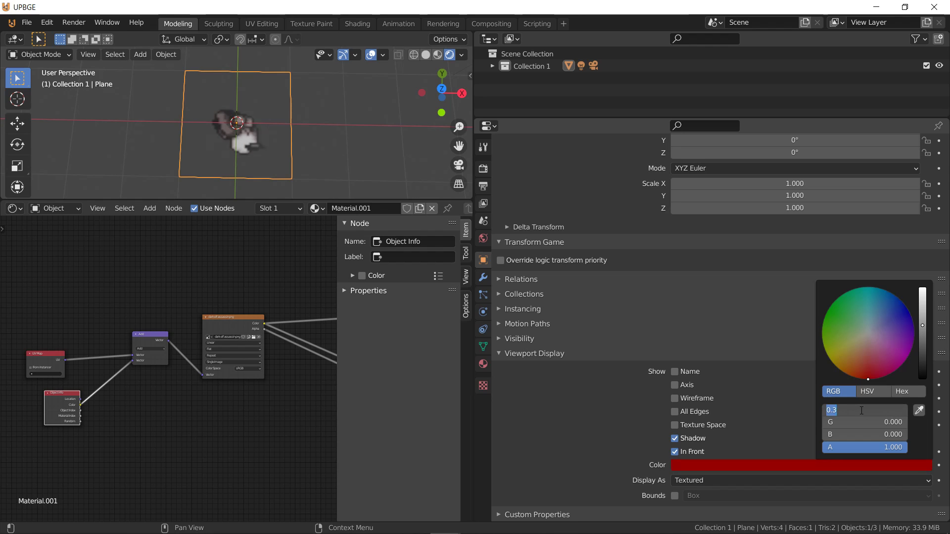
{"action": "type", "text": "0.4"}
{"action": "key", "text": "Return"}
{"action": "left_click", "coordinate": [860, 411]}
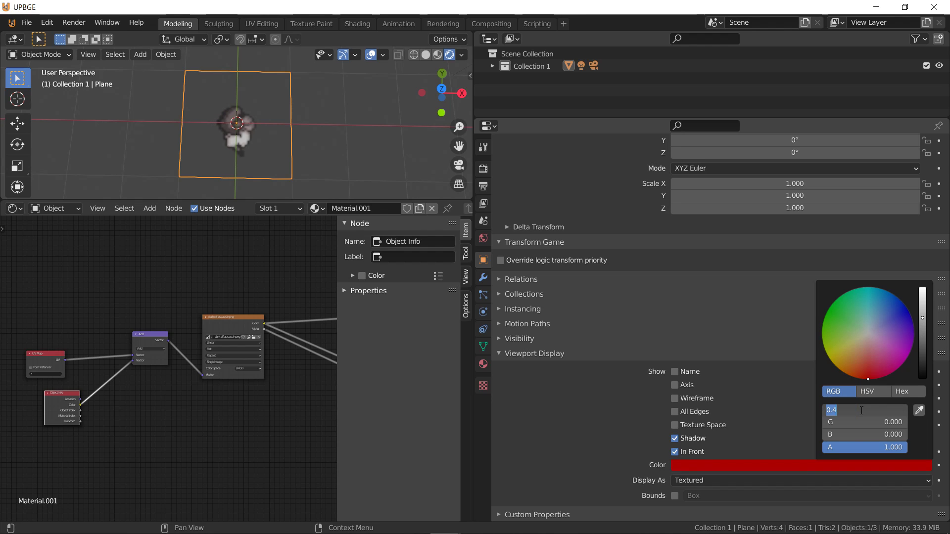
{"action": "type", "text": "0.5"}
{"action": "key", "text": "Return"}
{"action": "left_click", "coordinate": [860, 411]}
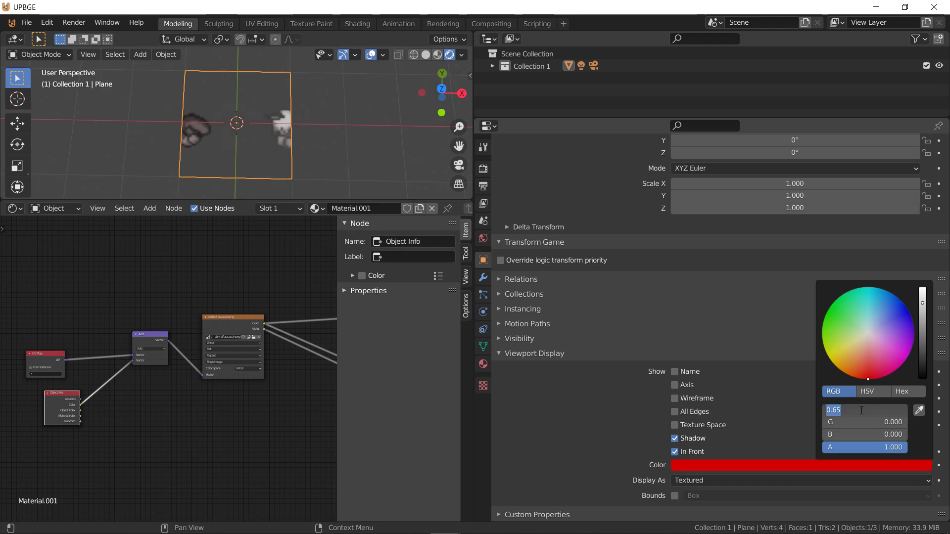
{"action": "type", "text": "0.5"}
{"action": "key", "text": "Return"}
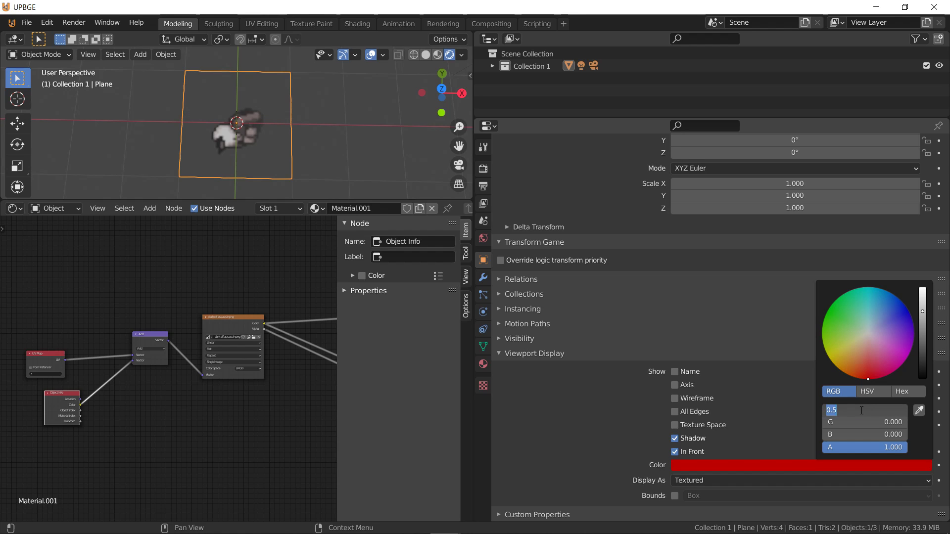
- Continue raising the red value through 0.6, 0.7, 0.8 and 0.9 up to 1
{"action": "type", "text": "0.6"}
{"action": "key", "text": "Return"}
{"action": "left_click", "coordinate": [860, 410]}
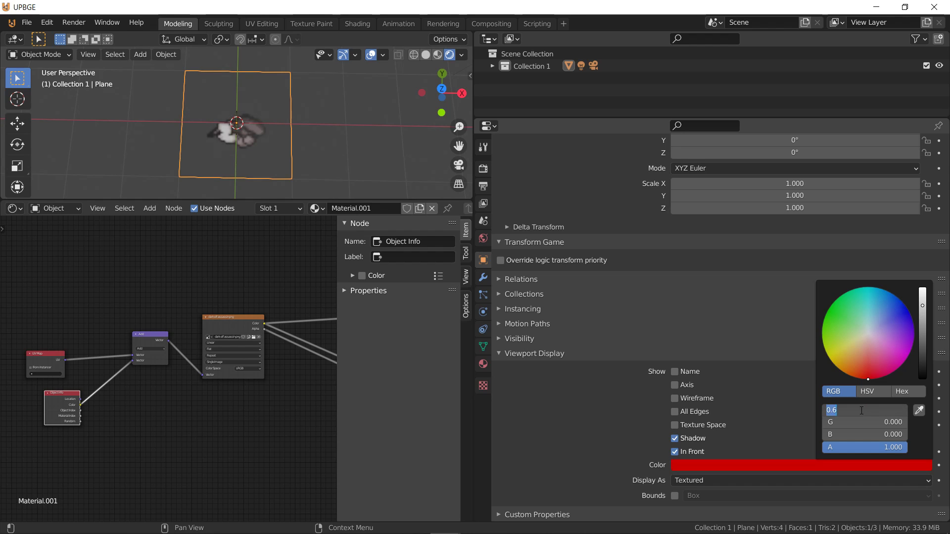
{"action": "type", "text": "0.7"}
{"action": "key", "text": "Return"}
{"action": "left_click", "coordinate": [860, 410]}
{"action": "key", "text": "BackSpace"}
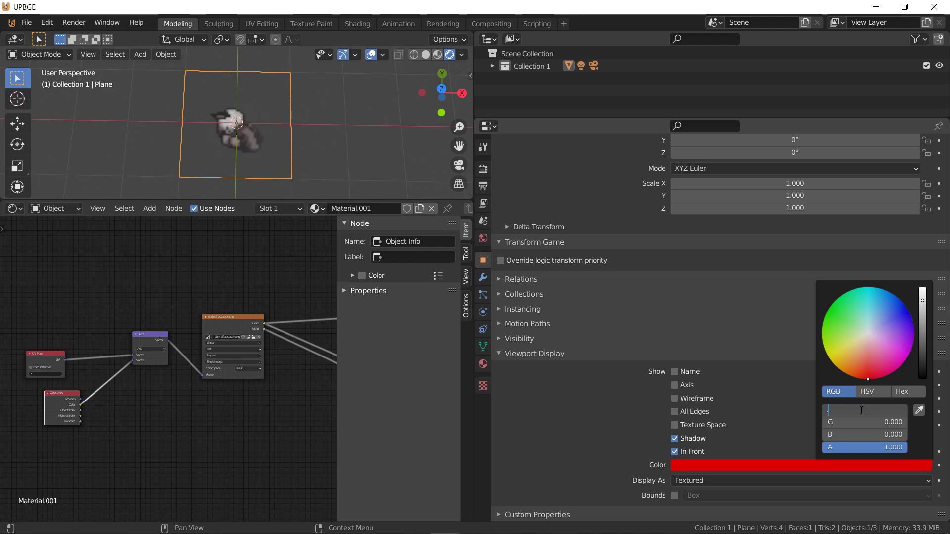
{"action": "type", "text": "0.8"}
{"action": "key", "text": "Return"}
{"action": "left_click", "coordinate": [861, 411]}
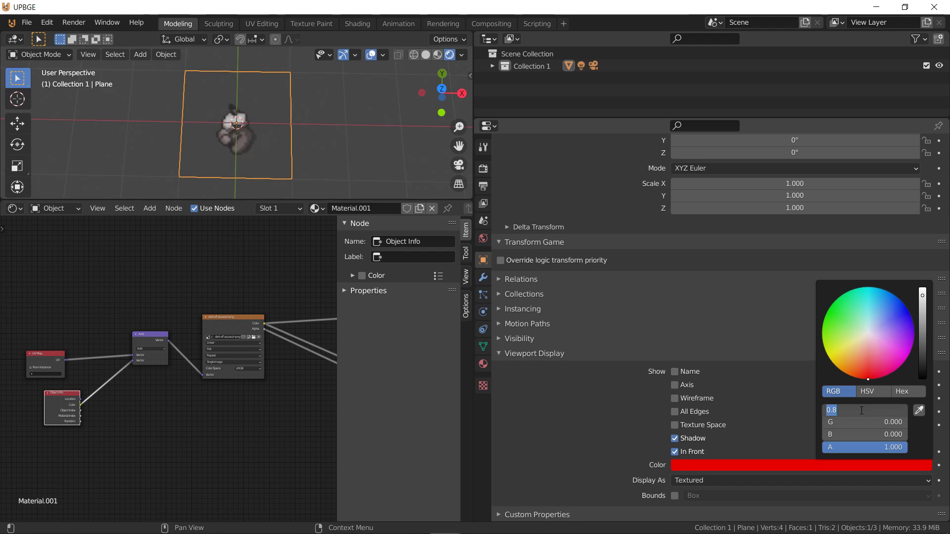
{"action": "type", "text": "0.9"}
{"action": "key", "text": "Return"}
{"action": "left_click", "coordinate": [860, 411]}
{"action": "type", "text": "1"}
{"action": "key", "text": "Return"}
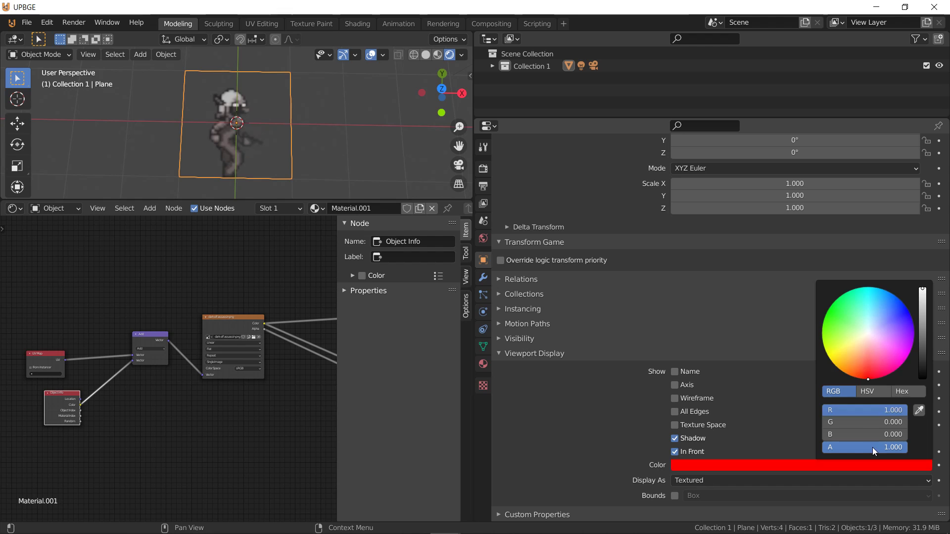
- Set the display colour's red to 0, making it black, and keyframe it at frame 1
{"action": "scroll", "coordinate": [201, 415], "scroll_direction": "down", "scroll_amount": 1}
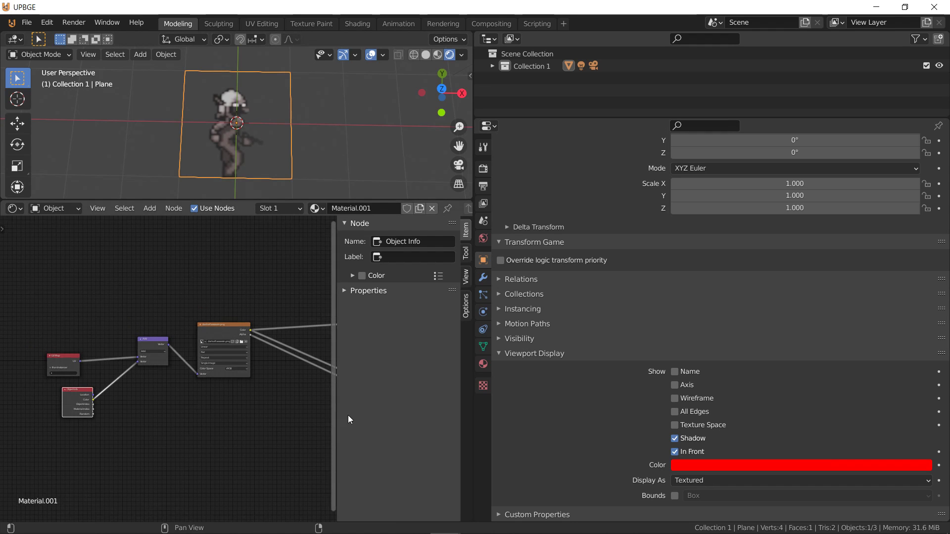
{"action": "left_click", "coordinate": [699, 466]}
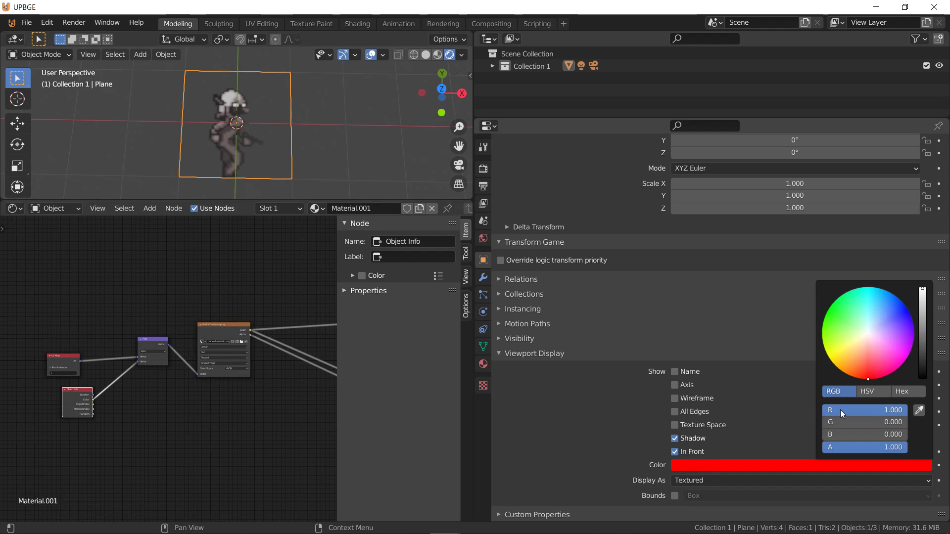
{"action": "left_click", "coordinate": [840, 409]}
{"action": "type", "text": "0"}
{"action": "key", "text": "Return"}
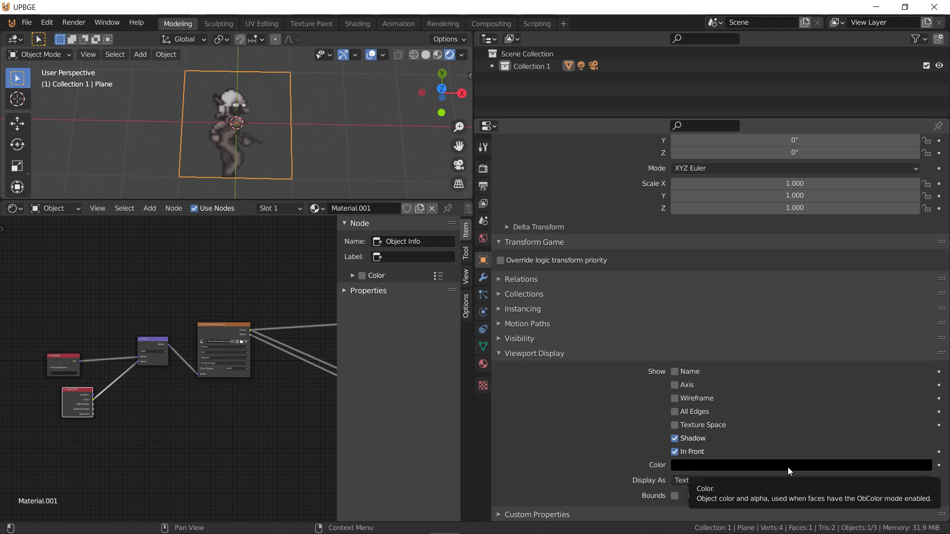
{"action": "key", "text": "i"}
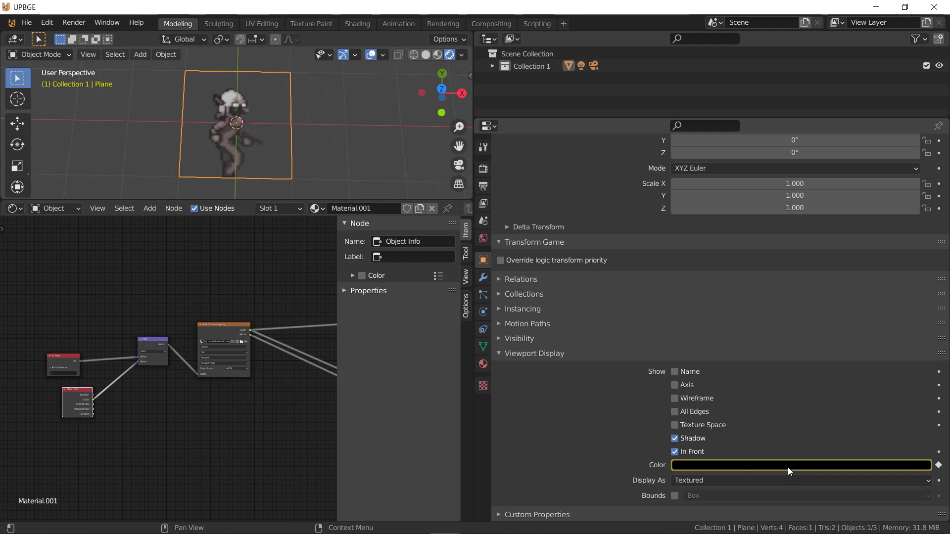
- Show the lower area as a Dope Sheet and give the colour keys Constant interpolation
{"action": "left_click", "coordinate": [14, 208]}
{"action": "left_click", "coordinate": [163, 247]}
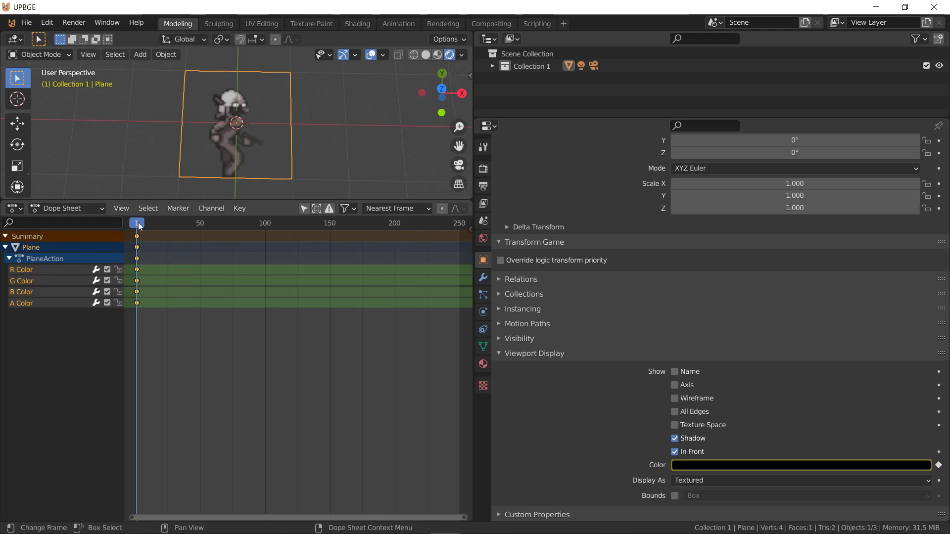
{"action": "left_click", "coordinate": [240, 209]}
{"action": "mouse_move", "coordinate": [303, 394]}
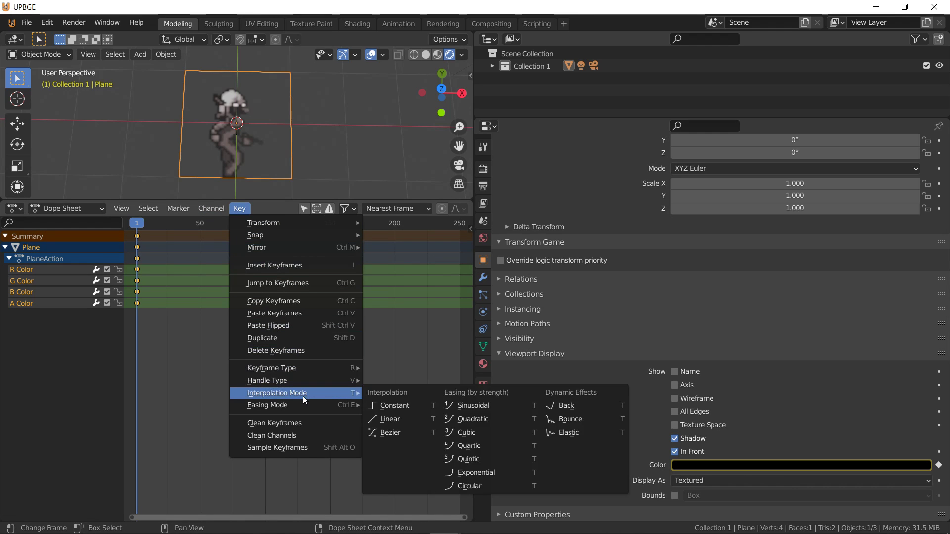
{"action": "left_click", "coordinate": [421, 405]}
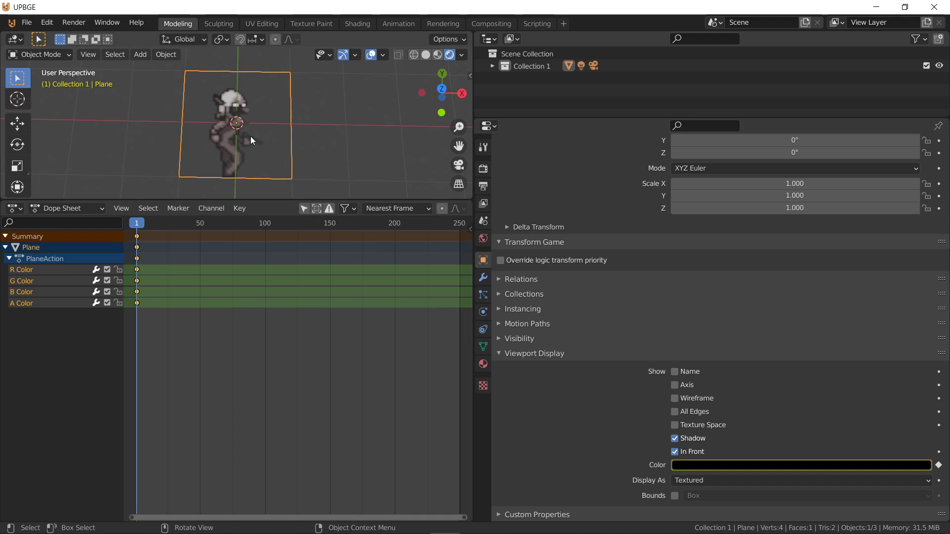
- Keyframe the display colour with red 0.1 on frame 2 and red 0.2 on frame 3
{"action": "key", "text": "Right"}
{"action": "left_click", "coordinate": [782, 465]}
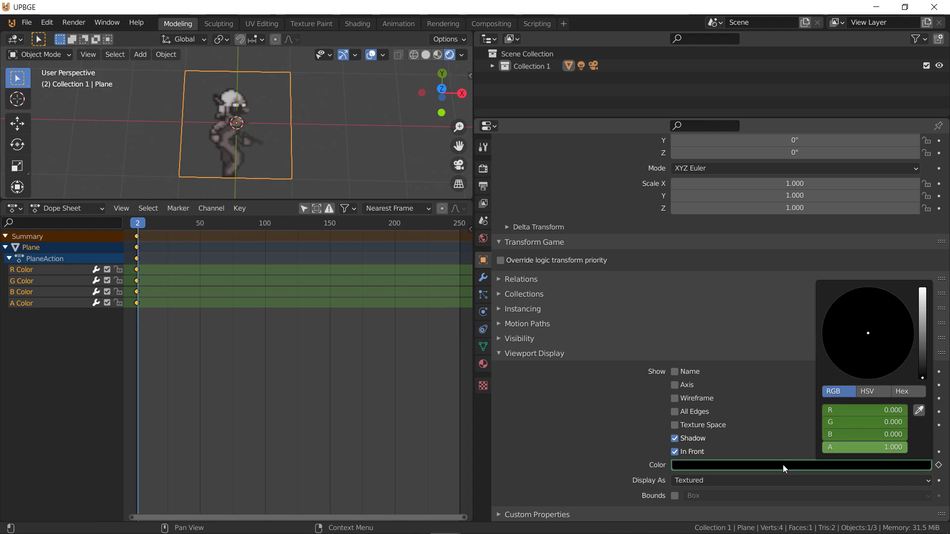
{"action": "left_click", "coordinate": [876, 411]}
{"action": "type", "text": "0.1"}
{"action": "key", "text": "Return"}
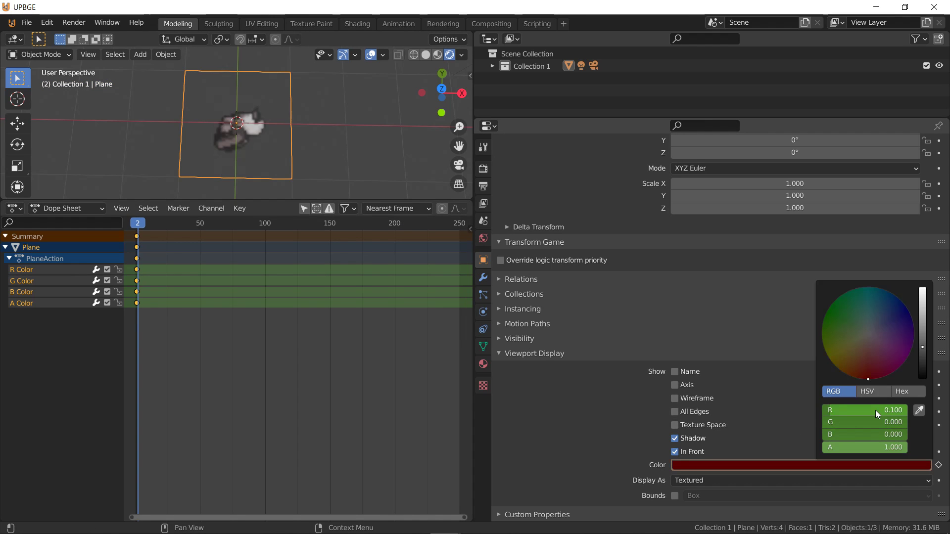
{"action": "key", "text": "i"}
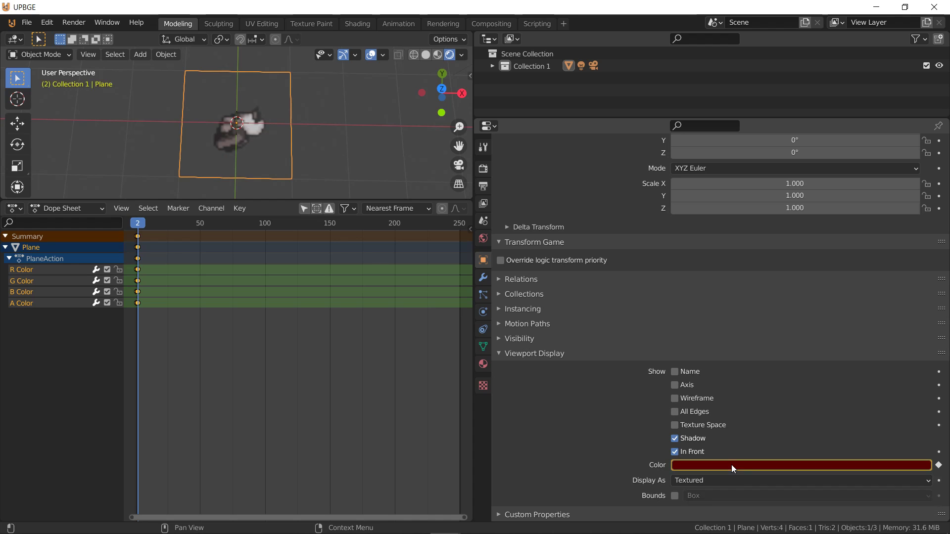
{"action": "key", "text": "Right"}
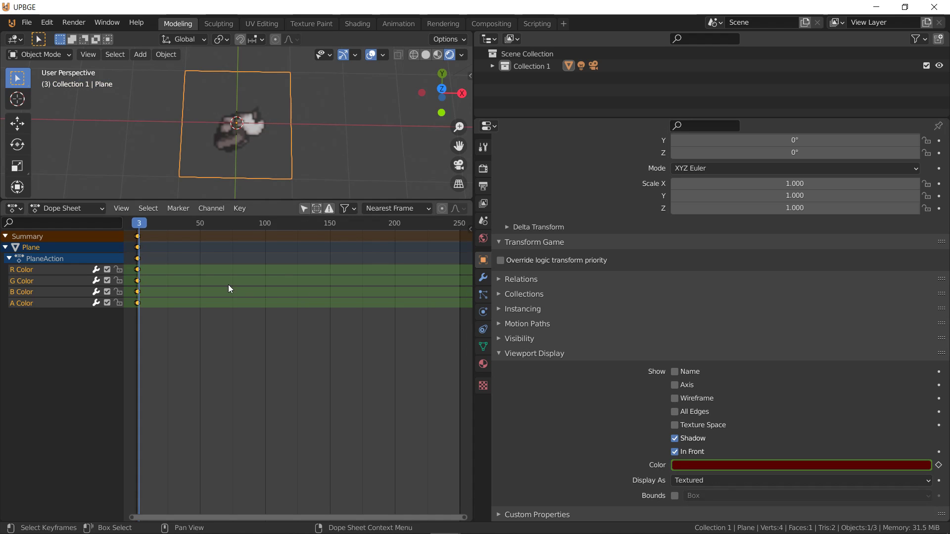
{"action": "left_click", "coordinate": [714, 468]}
{"action": "left_click", "coordinate": [874, 409]}
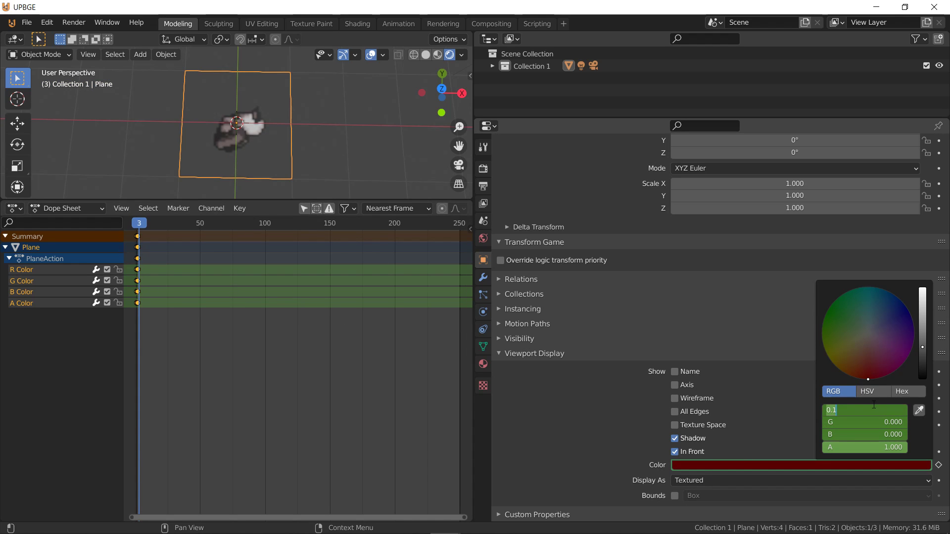
{"action": "key", "text": "BackSpace"}
{"action": "type", "text": "0.2"}
{"action": "key", "text": "Return"}
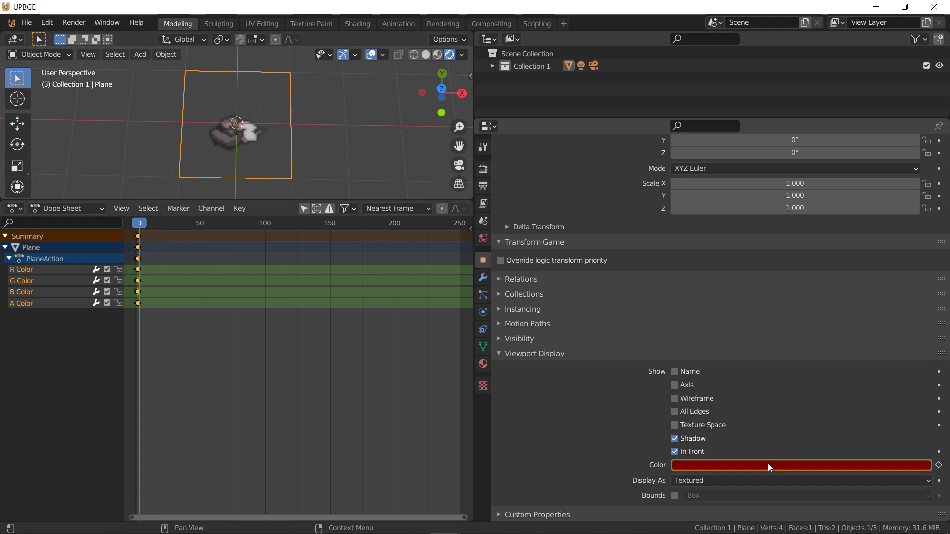
{"action": "key", "text": "i"}
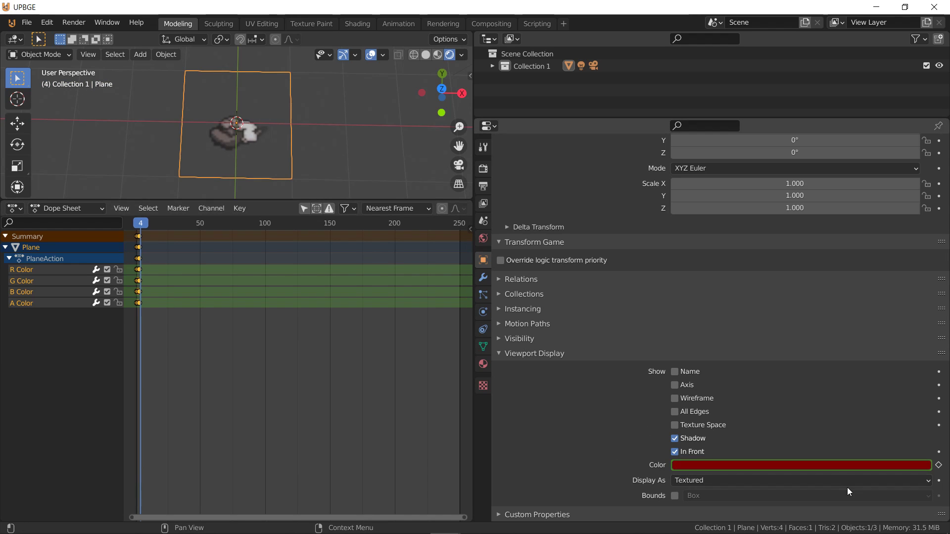
- Keyframe red 0.3 on frame 4 and red 0.5 on frame 5
{"action": "key", "text": "Right"}
{"action": "left_click", "coordinate": [817, 470]}
{"action": "left_click", "coordinate": [855, 410]}
{"action": "key", "text": "BackSpace"}
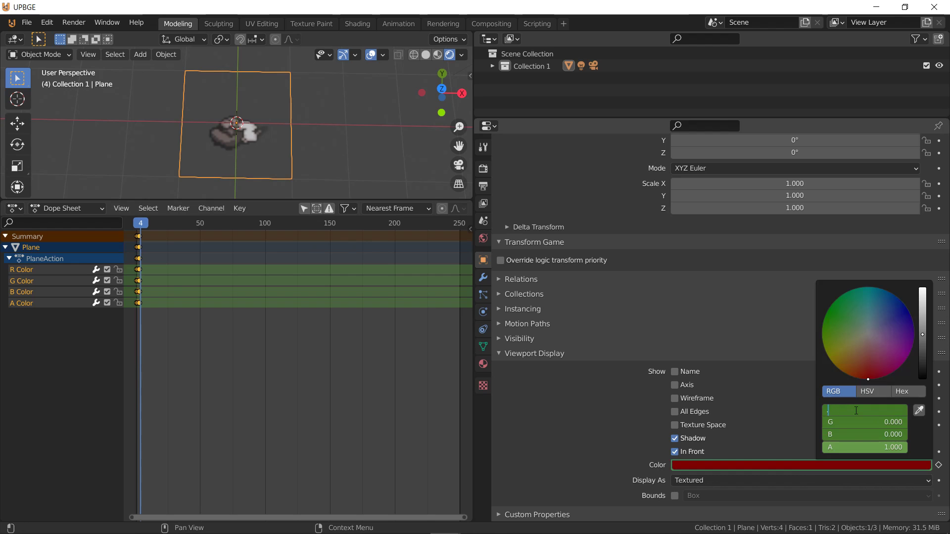
{"action": "type", "text": ".3"}
{"action": "key", "text": "Return"}
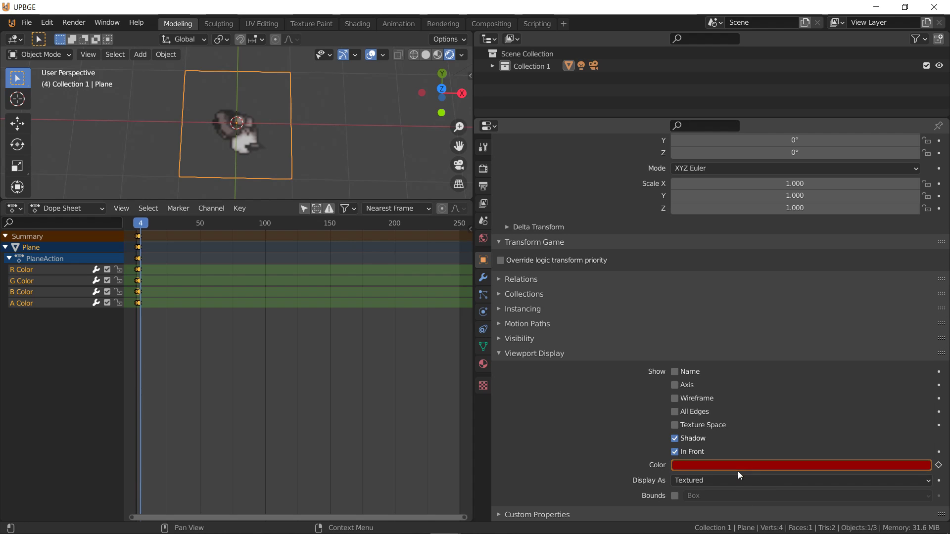
{"action": "key", "text": "i"}
{"action": "key", "text": "Right"}
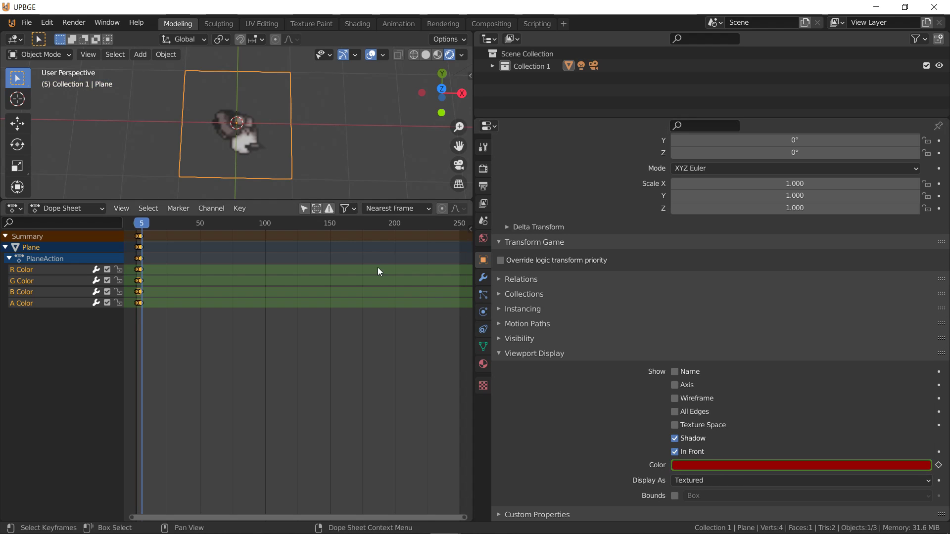
{"action": "left_click", "coordinate": [763, 468]}
{"action": "left_click", "coordinate": [875, 407]}
{"action": "key", "text": "BackSpace"}
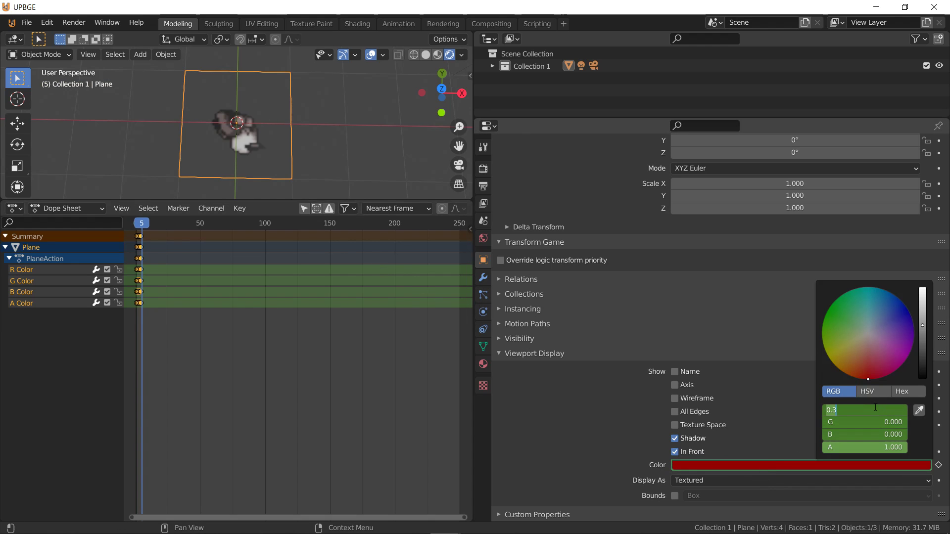
{"action": "type", "text": ".5"}
{"action": "key", "text": "Return"}
{"action": "key", "text": "i"}
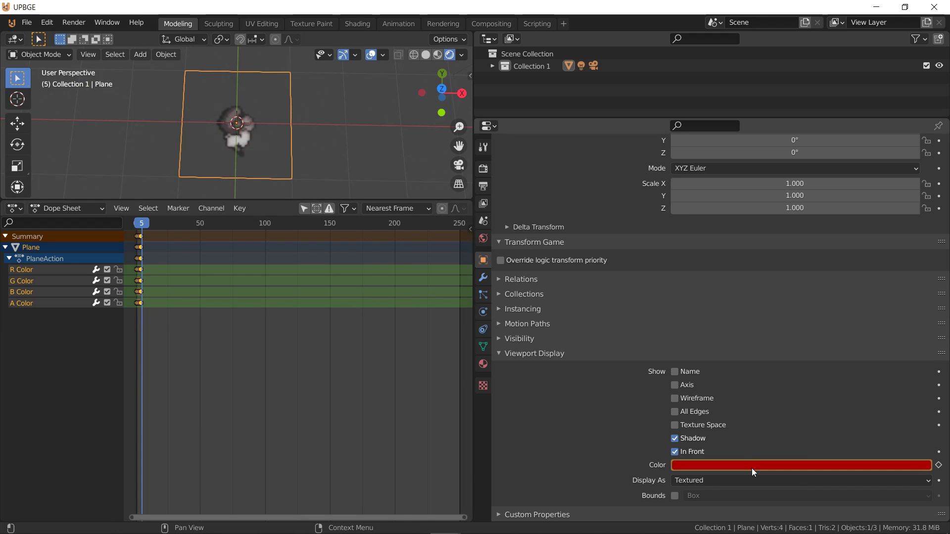
- Keyframe red 0.5 on frame 6, set red to 1 on frame 7, and keyframe red 1 on frame 8
{"action": "key", "text": "Right"}
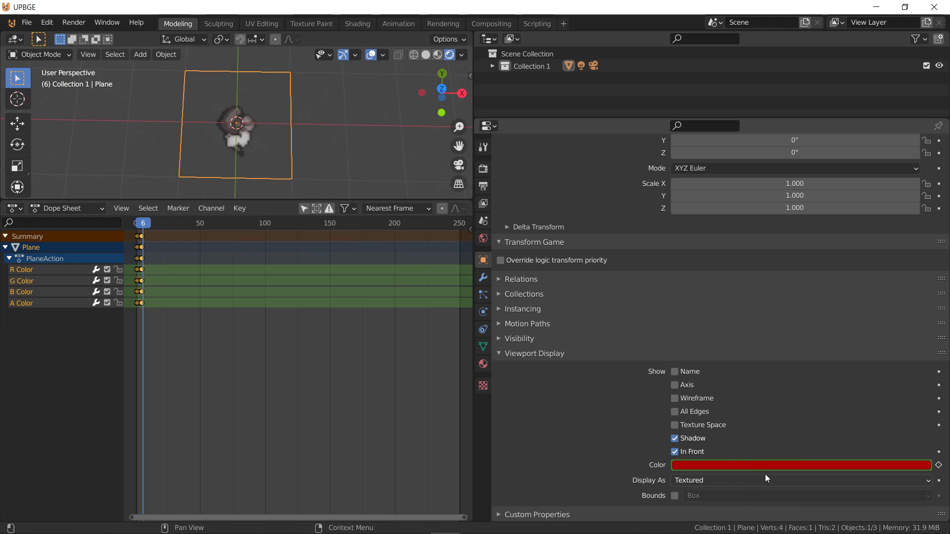
{"action": "left_click", "coordinate": [761, 467]}
{"action": "left_click", "coordinate": [849, 409]}
{"action": "type", "text": ".5"}
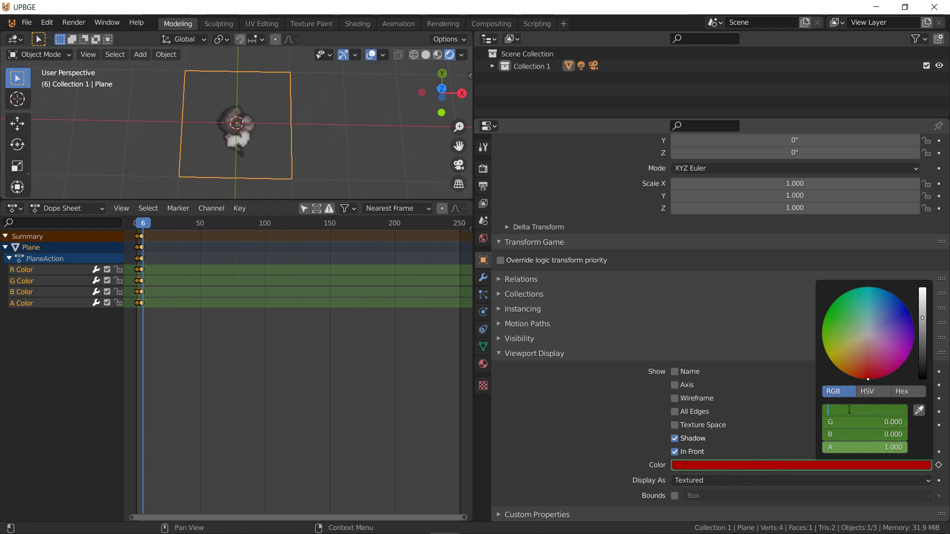
{"action": "key", "text": "Return"}
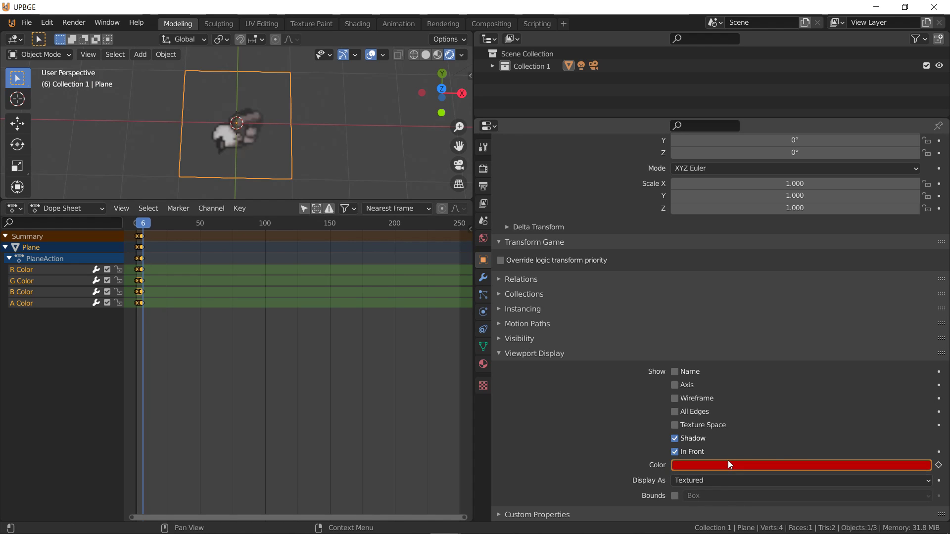
{"action": "key", "text": "i"}
{"action": "key", "text": "Right"}
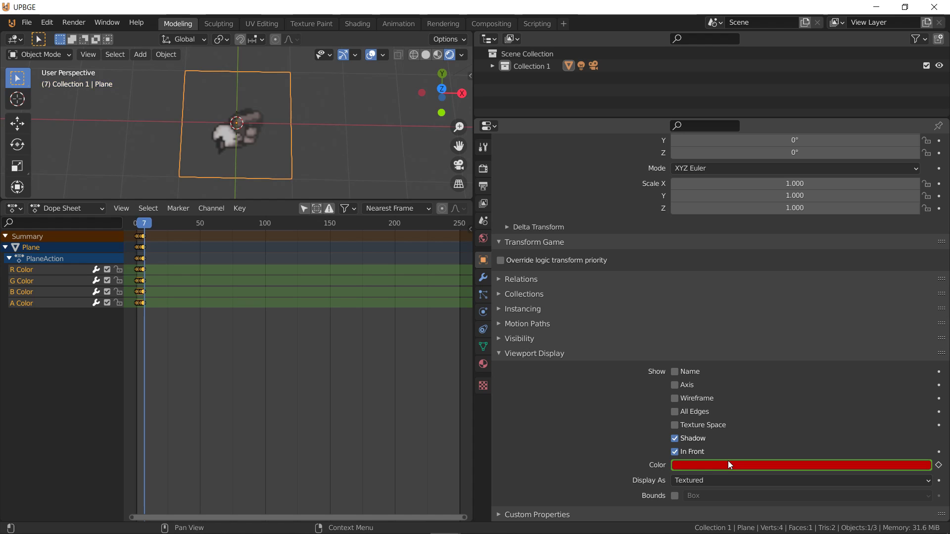
{"action": "left_click", "coordinate": [728, 462]}
{"action": "left_click", "coordinate": [871, 411]}
{"action": "type", "text": "1"}
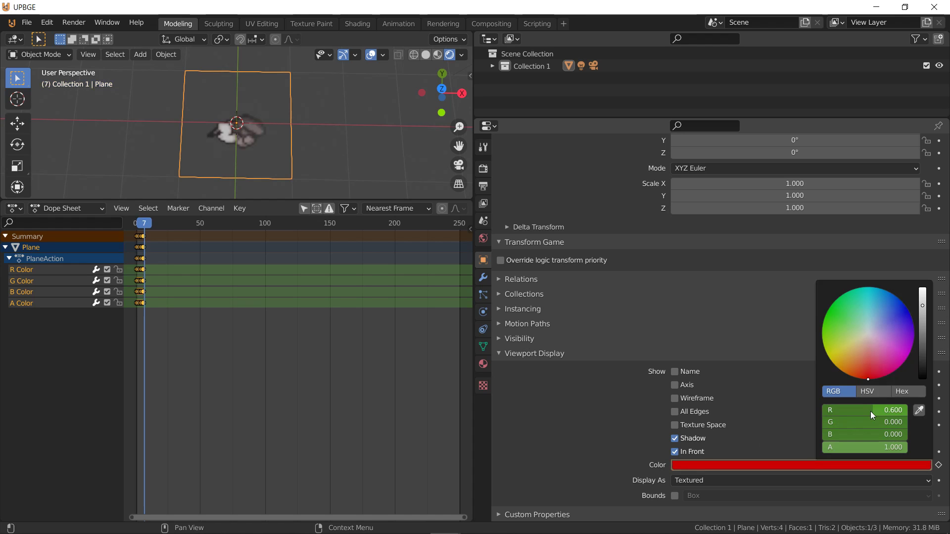
{"action": "key", "text": "Return"}
{"action": "left_click", "coordinate": [759, 468]}
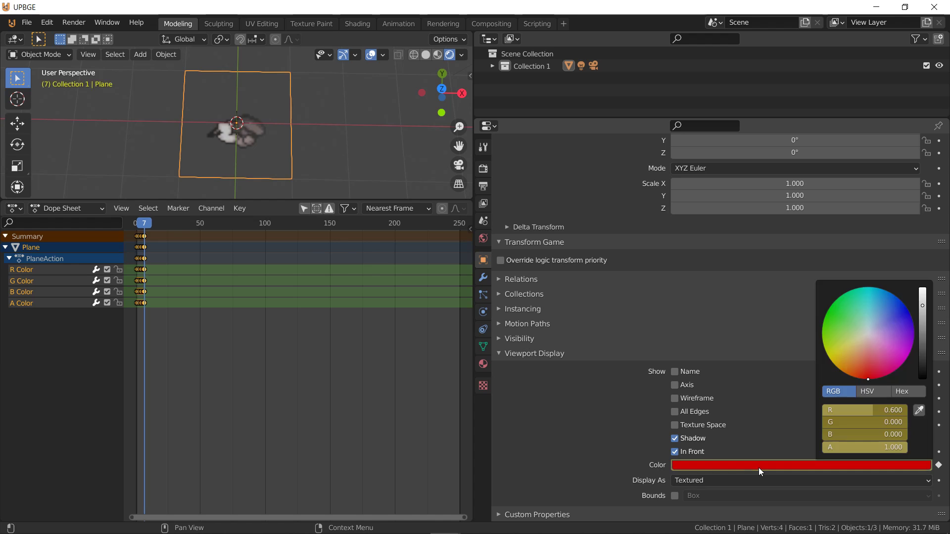
{"action": "key", "text": "Right"}
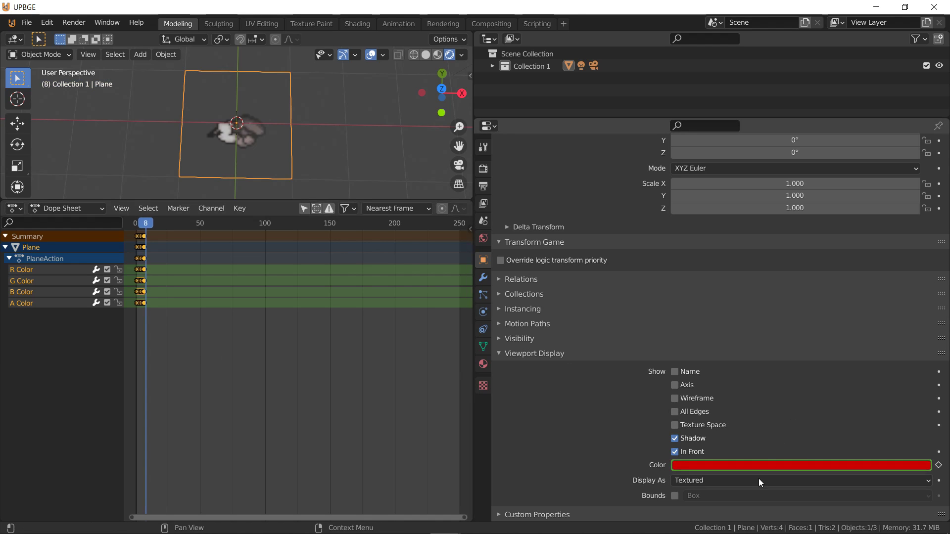
{"action": "left_click", "coordinate": [753, 468]}
{"action": "left_click", "coordinate": [846, 411]}
{"action": "type", "text": "1"}
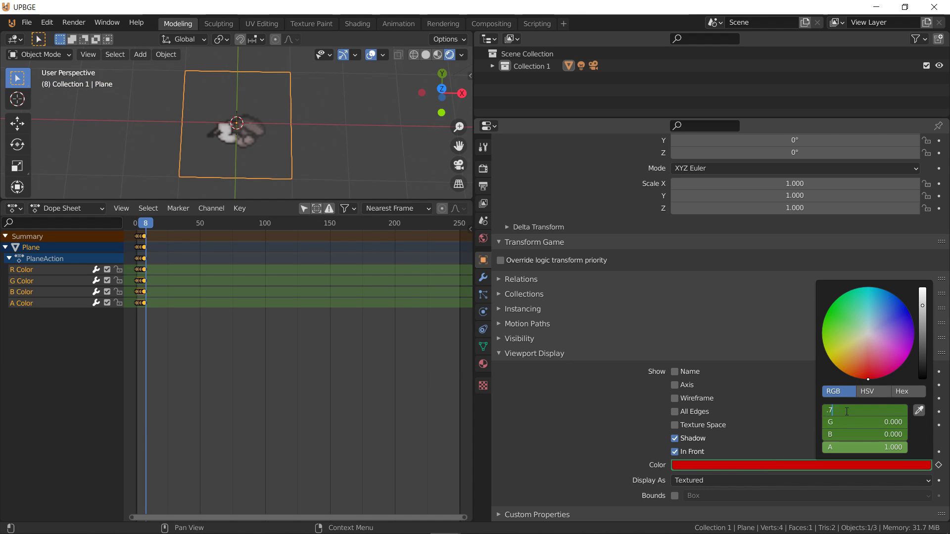
{"action": "key", "text": "Return"}
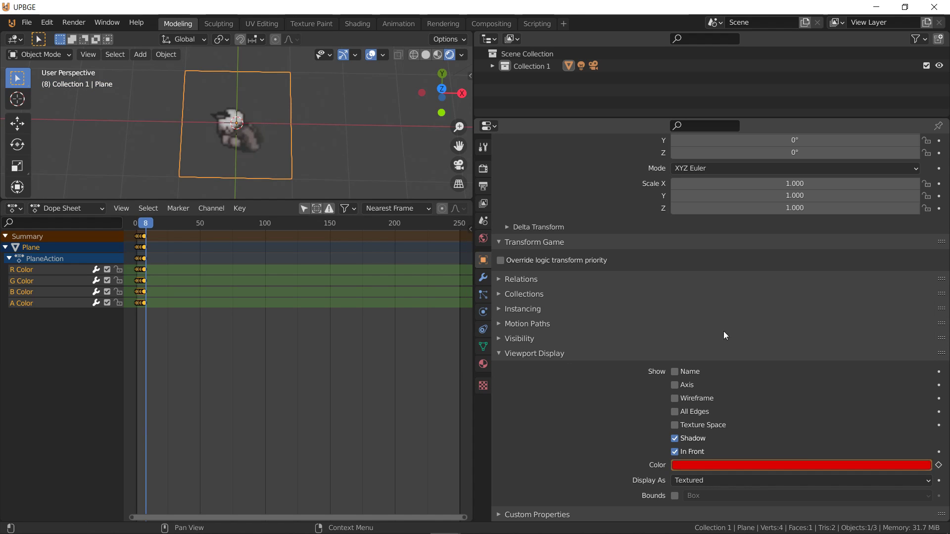
{"action": "key", "text": "i"}
- Try red values 0.7 and 0.9, then set red back to 0 so the colour is black
{"action": "left_click", "coordinate": [773, 464]}
{"action": "left_click", "coordinate": [886, 410]}
{"action": "type", "text": "0.7"}
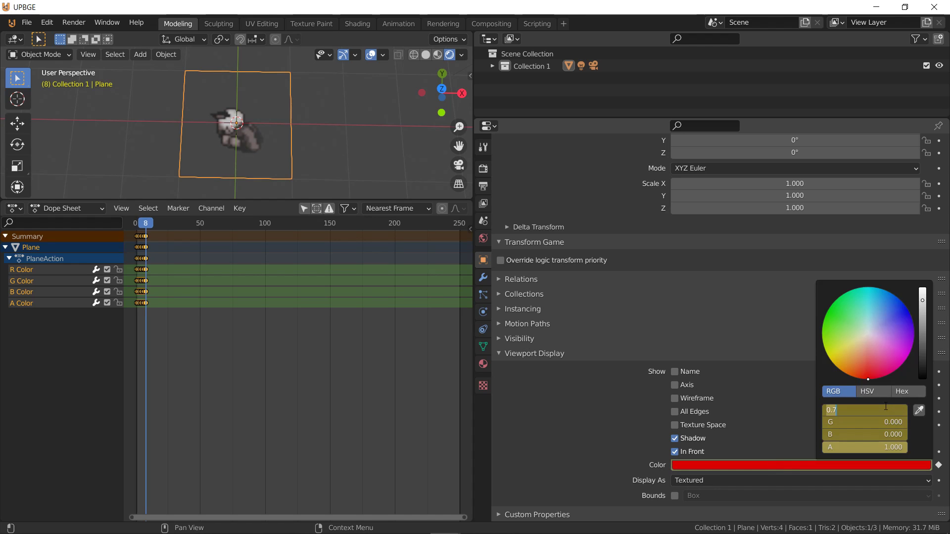
{"action": "key", "text": "Return"}
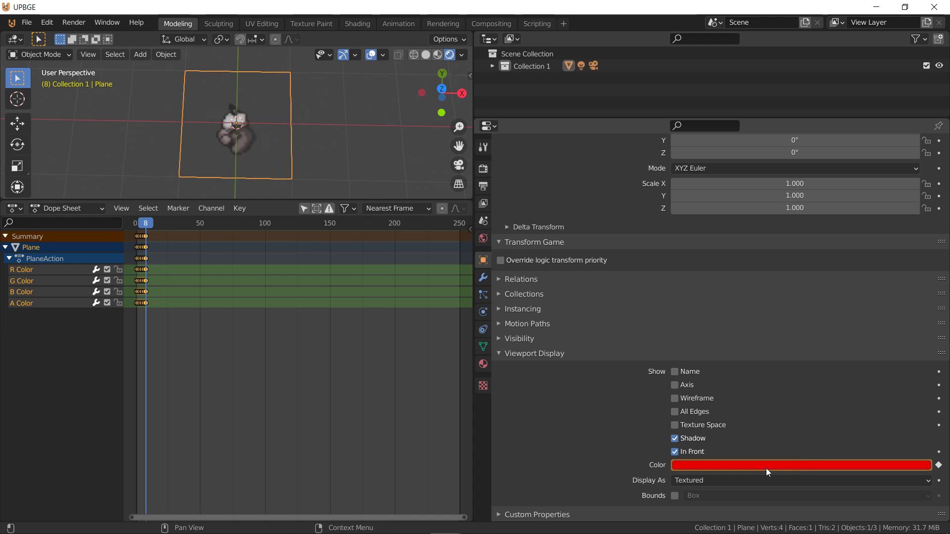
{"action": "left_click", "coordinate": [761, 466]}
{"action": "left_click", "coordinate": [869, 410]}
{"action": "type", "text": "0.8"}
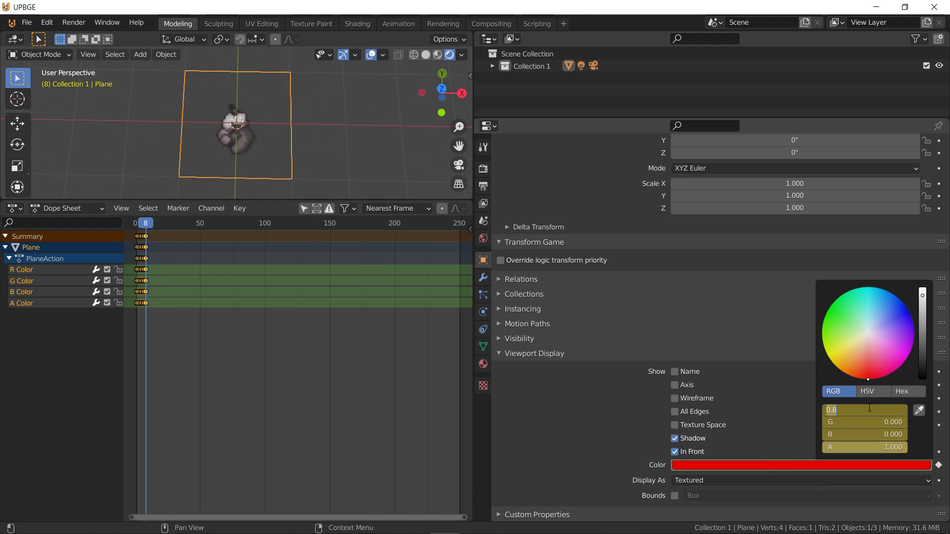
{"action": "key", "text": "BackSpace"}
{"action": "type", "text": ".9"}
{"action": "key", "text": "Return"}
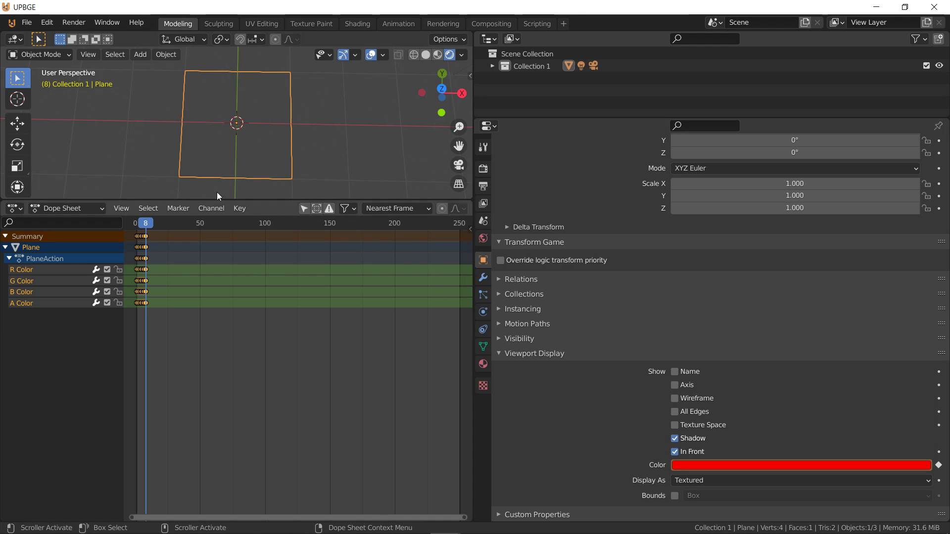
{"action": "left_click", "coordinate": [764, 462]}
{"action": "left_click", "coordinate": [847, 411]}
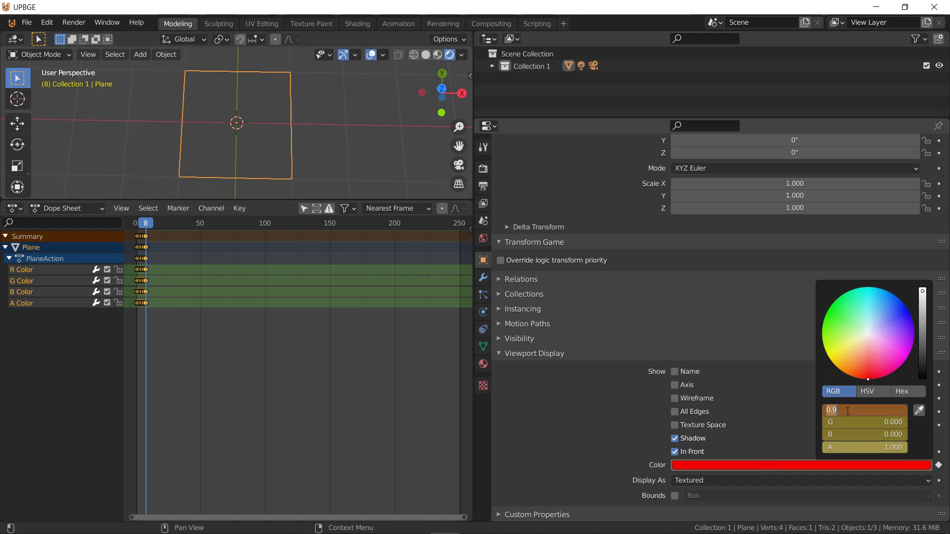
{"action": "type", "text": "0"}
{"action": "key", "text": "Return"}
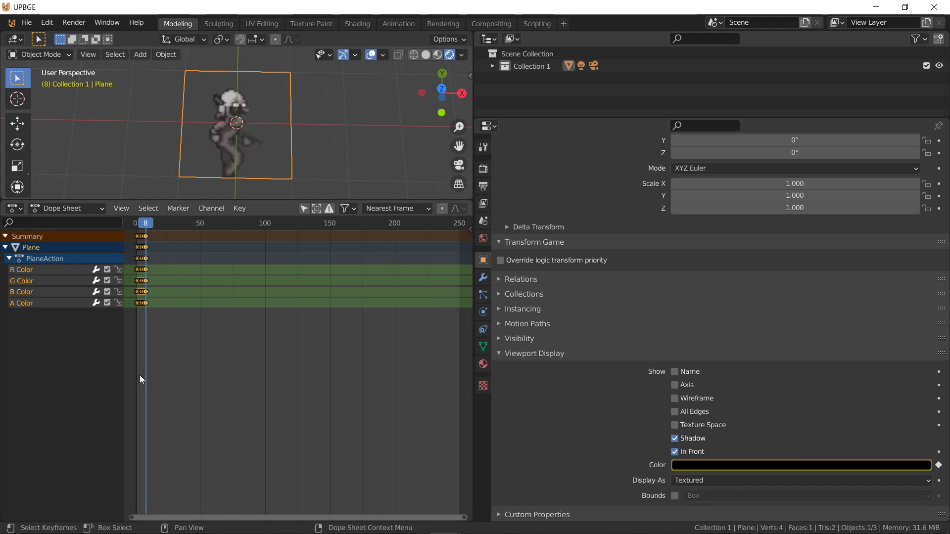
- Switch the lower area to the Logic Bricks editor and add a Keyboard sensor to the plane
{"action": "left_click", "coordinate": [15, 208]}
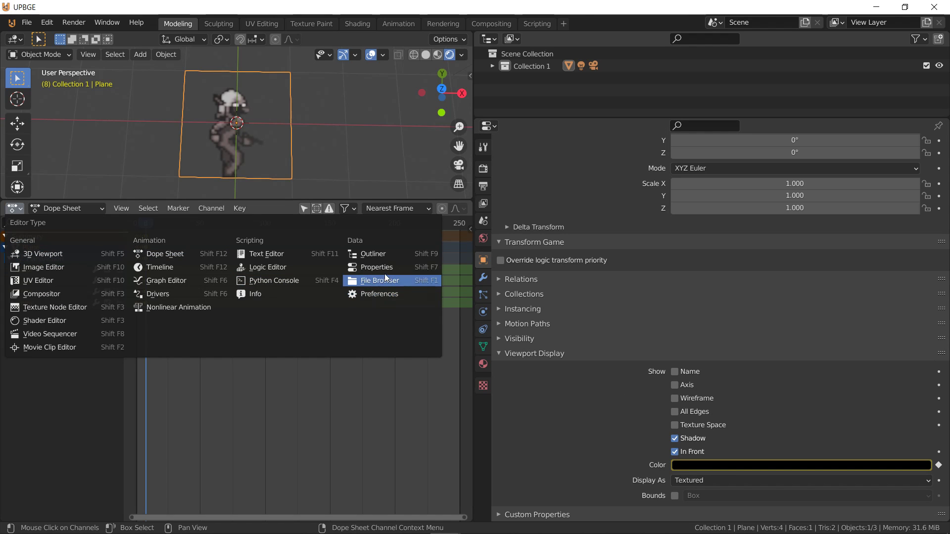
{"action": "left_click", "coordinate": [296, 267]}
{"action": "left_click", "coordinate": [81, 237]}
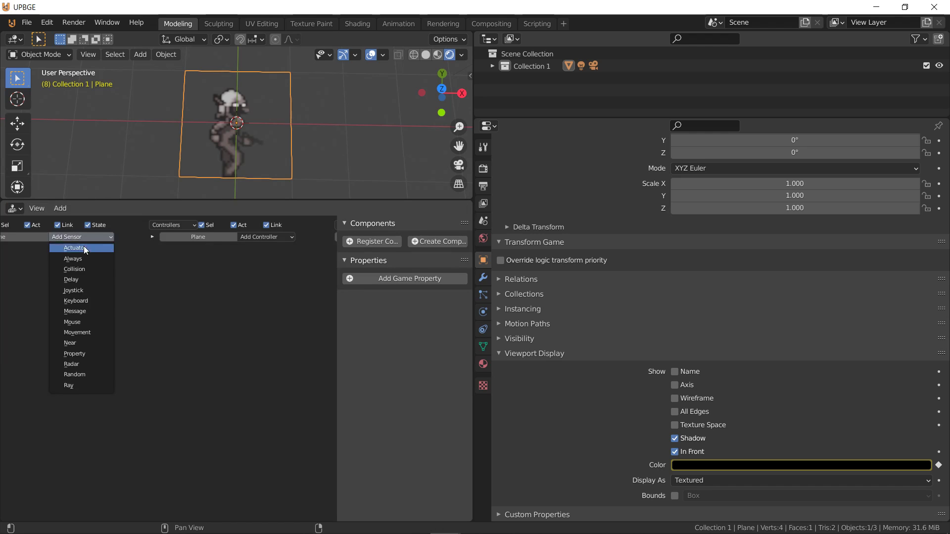
{"action": "left_click", "coordinate": [85, 301]}
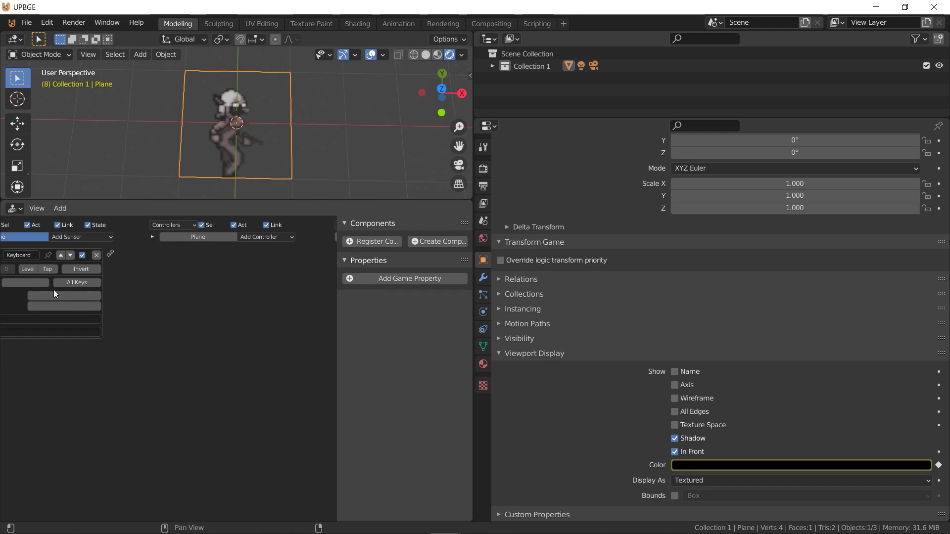
{"action": "key", "text": "n"}
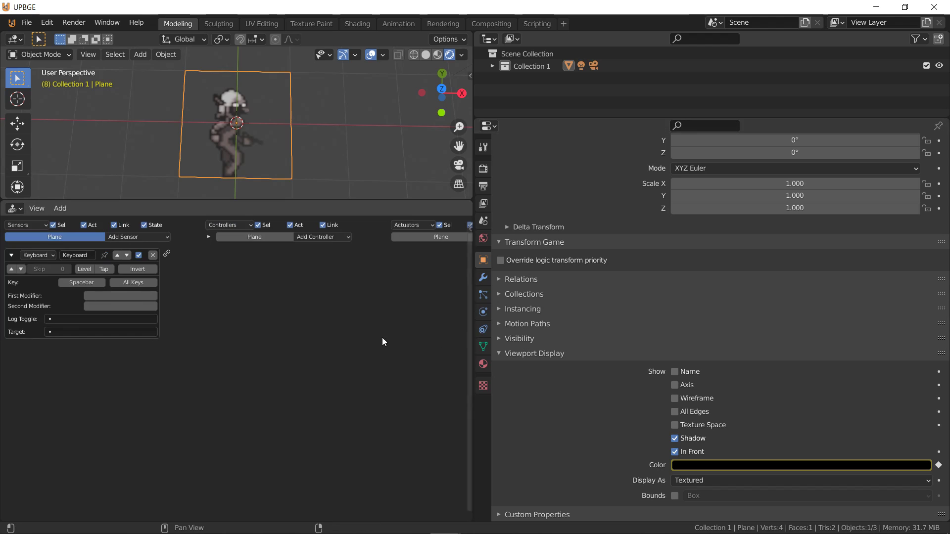
- Add a PlaneAction Action actuator linked to the sensor, ending at frame 10 in Loop End mode
{"action": "left_click", "coordinate": [441, 237]}
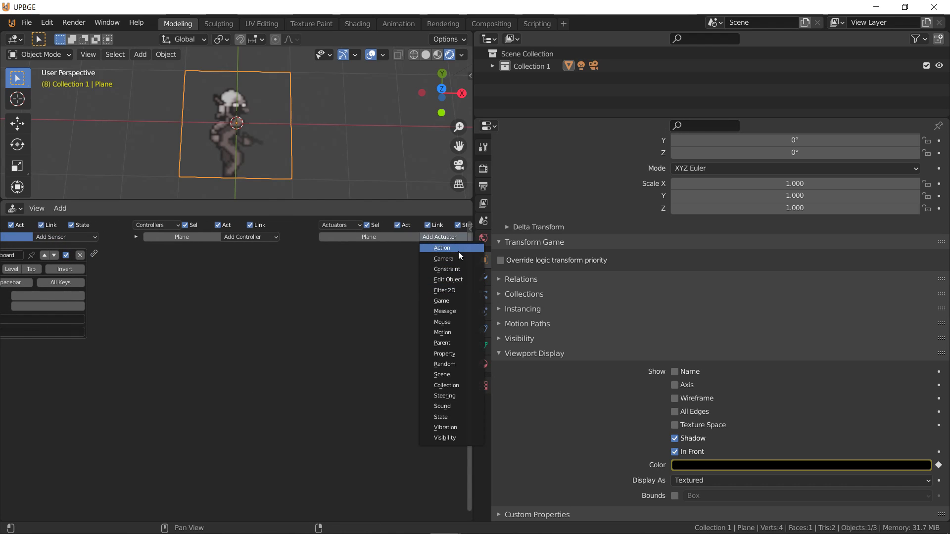
{"action": "left_click", "coordinate": [458, 250]}
{"action": "left_click", "coordinate": [374, 281]}
{"action": "left_click", "coordinate": [341, 297]}
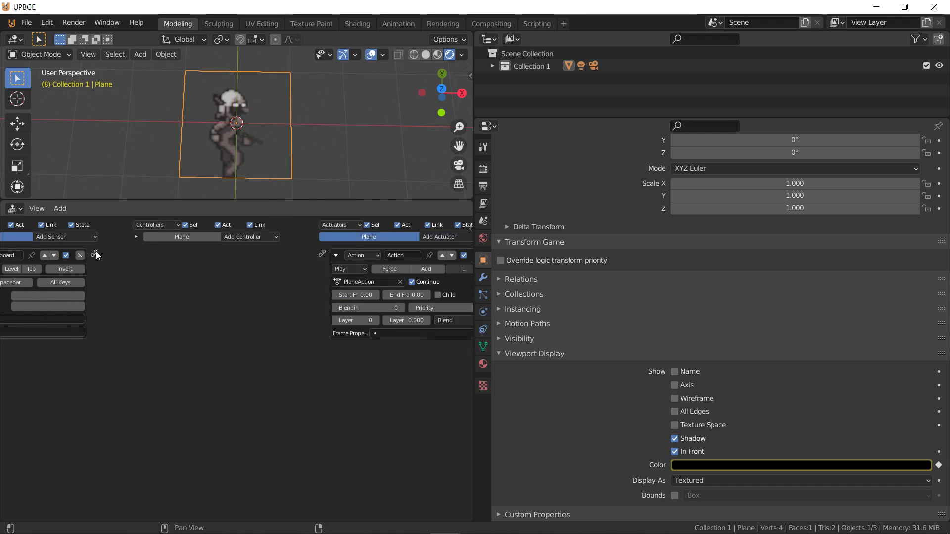
{"action": "left_click_drag", "start_coordinate": [96, 255], "coordinate": [322, 253]}
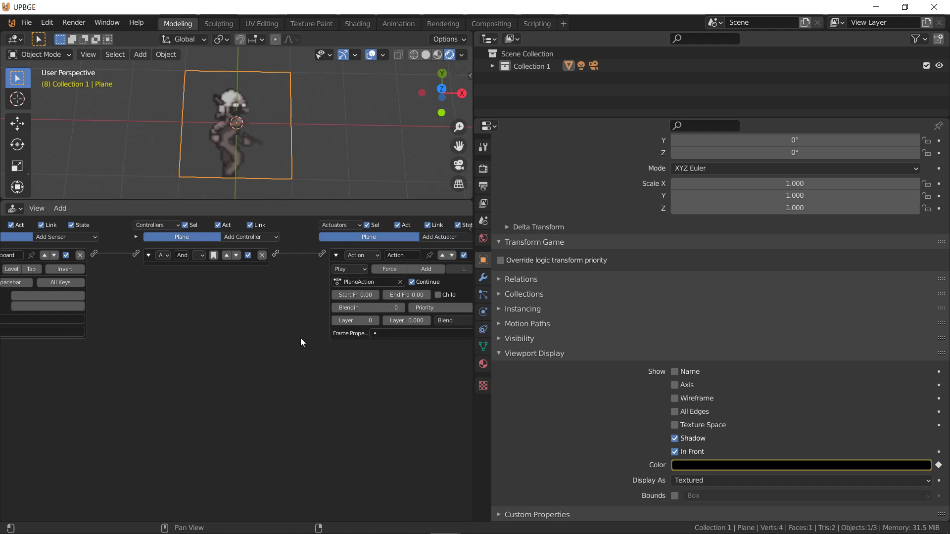
{"action": "left_click", "coordinate": [406, 295]}
{"action": "type", "text": "10"}
{"action": "key", "text": "Return"}
{"action": "left_click", "coordinate": [352, 270]}
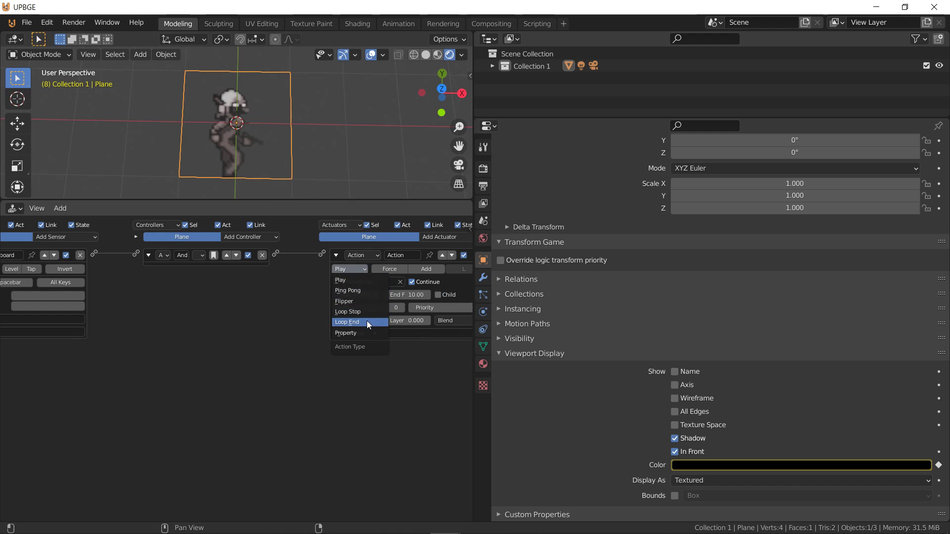
{"action": "left_click", "coordinate": [367, 320]}
{"action": "middle_click_drag", "start_coordinate": [151, 409], "coordinate": [223, 409]}
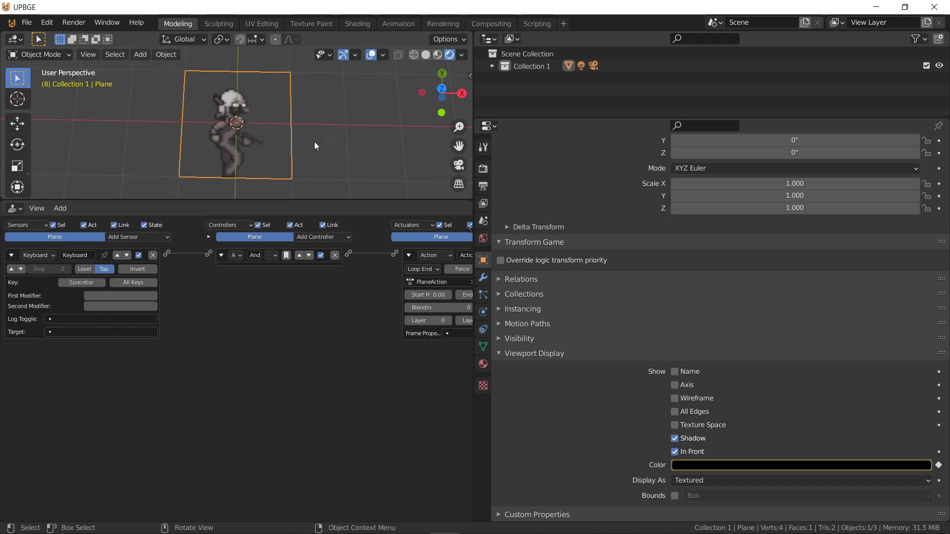
- Test-run the game, then set PlaneAction's keys to Constant interpolation in the Dope Sheet
{"action": "key", "text": "p"}
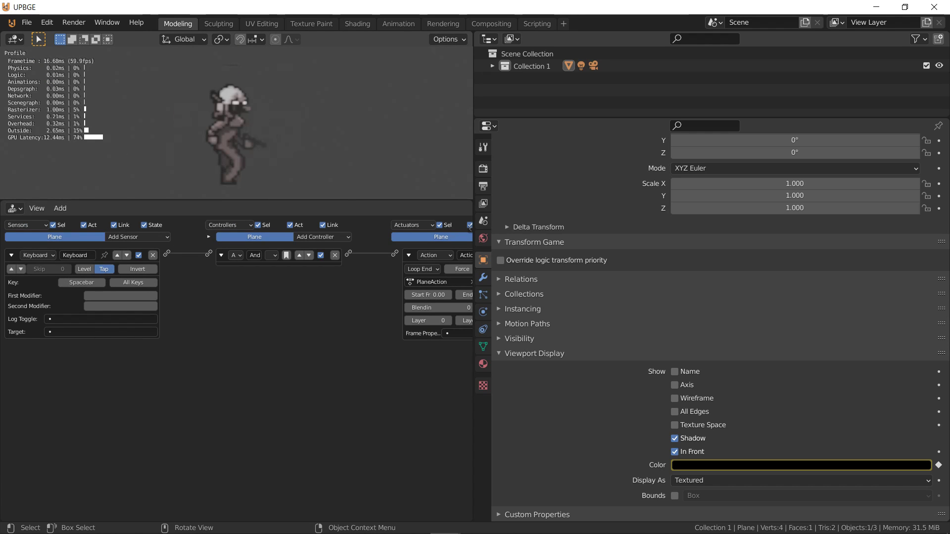
{"action": "key", "text": "Escape"}
{"action": "left_click", "coordinate": [14, 208]}
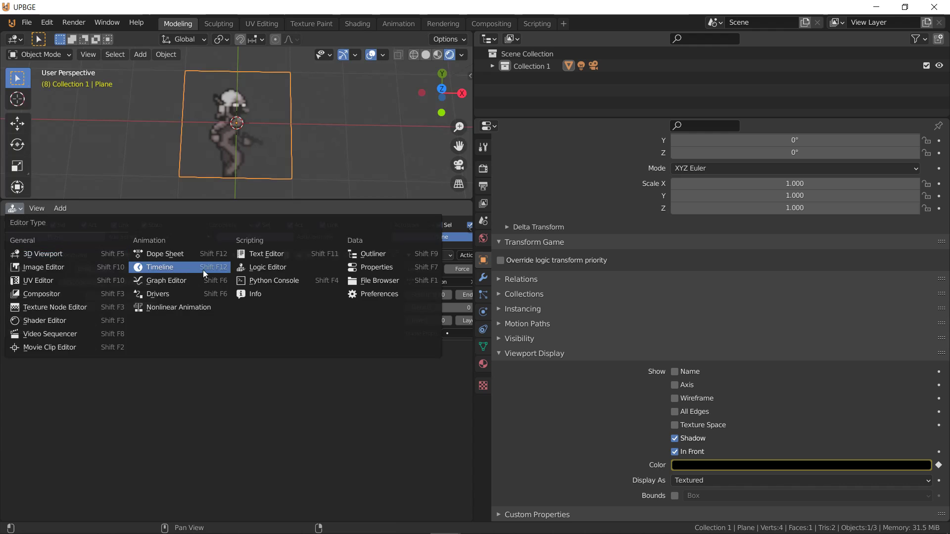
{"action": "left_click", "coordinate": [170, 255]}
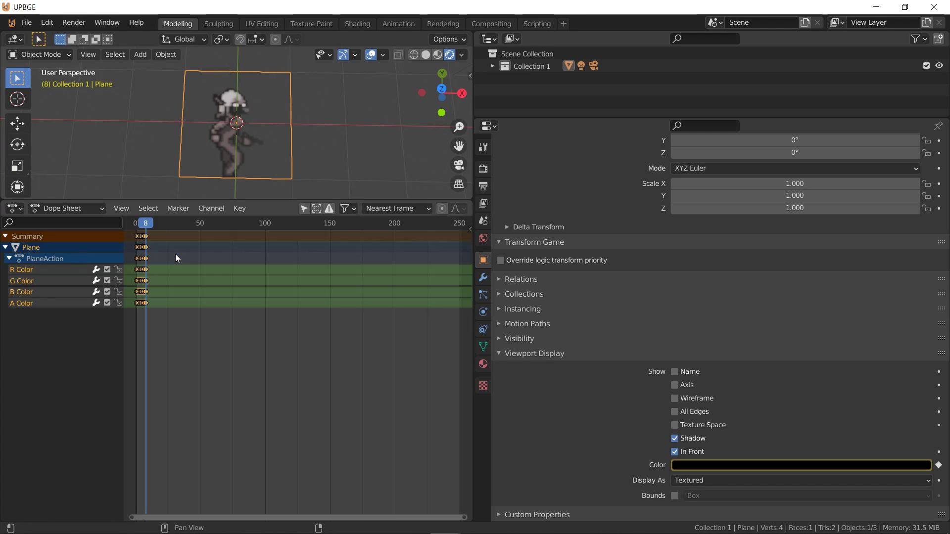
{"action": "left_click", "coordinate": [205, 210]}
{"action": "mouse_move", "coordinate": [239, 208]}
{"action": "mouse_move", "coordinate": [278, 392]}
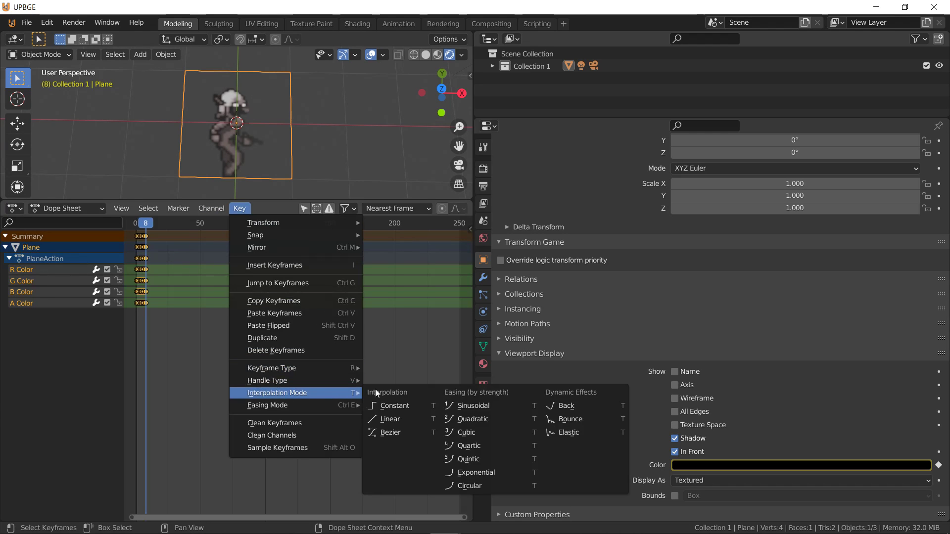
{"action": "left_click", "coordinate": [386, 405]}
- Preview the stepped sprite animation, then test-run the game twice
{"action": "key", "text": "space"}
{"action": "key", "text": "Escape"}
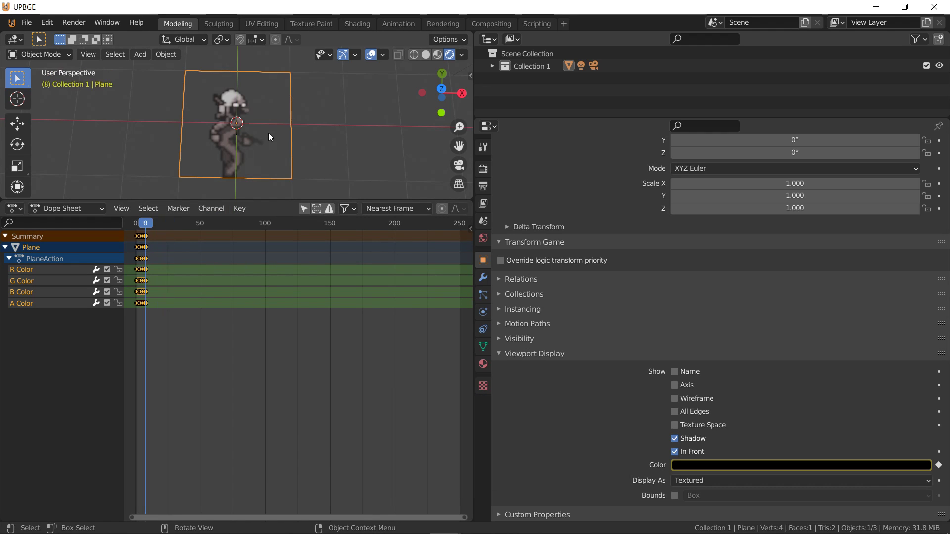
{"action": "key", "text": "p"}
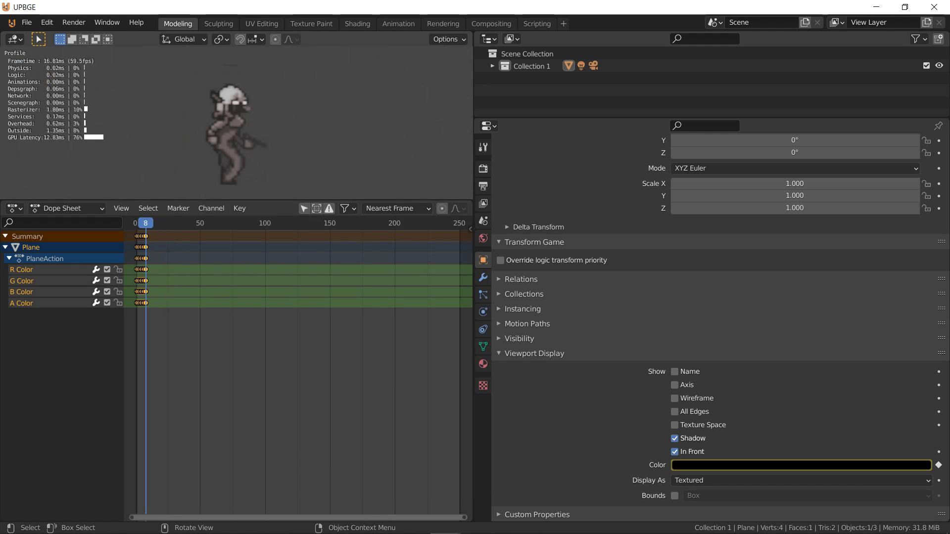
{"action": "key", "text": "Escape"}
{"action": "key", "text": "p"}
{"action": "key", "text": "Escape"}
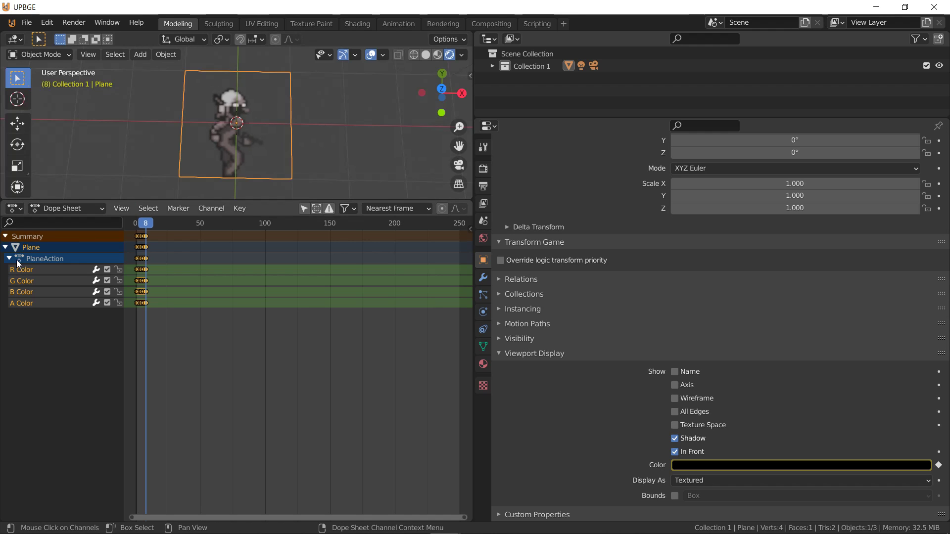
- Show the Logic Bricks editor, set the Action actuator to Loop Stop, and test it in-game
{"action": "left_click", "coordinate": [18, 210]}
{"action": "left_click", "coordinate": [289, 265]}
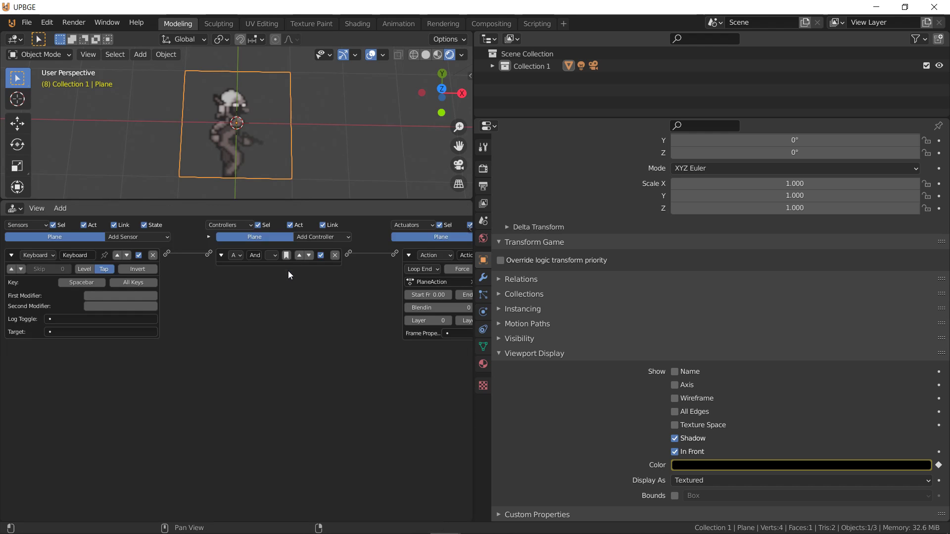
{"action": "middle_click_drag", "start_coordinate": [289, 275], "coordinate": [156, 341]}
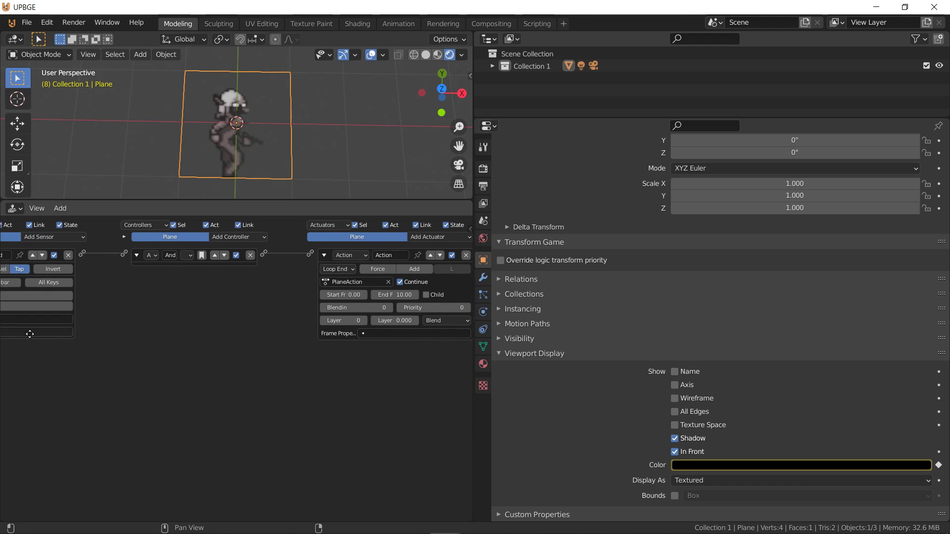
{"action": "middle_click_drag", "start_coordinate": [150, 308], "coordinate": [240, 311]}
{"action": "scroll", "coordinate": [221, 307], "scroll_direction": "right", "scroll_amount": 3, "text": "ctrl"}
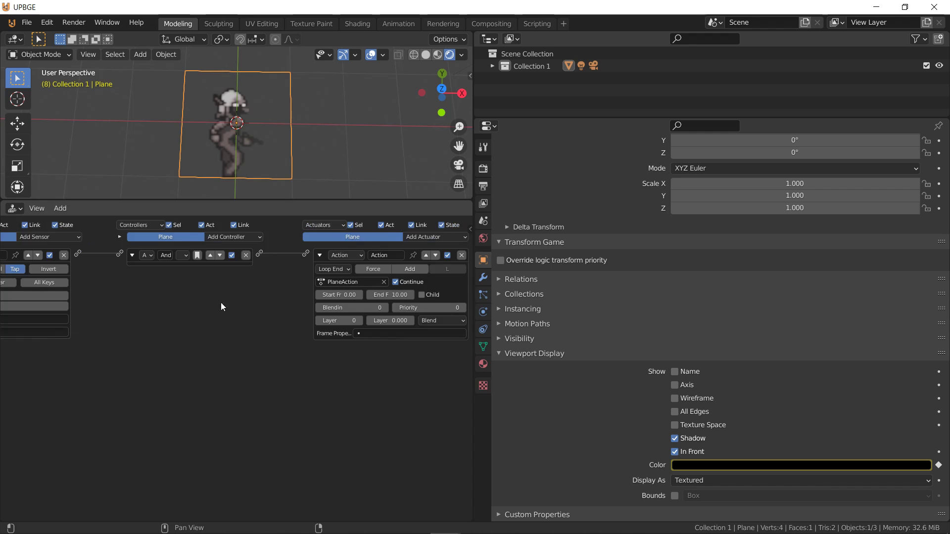
{"action": "left_click", "coordinate": [340, 271]}
{"action": "left_click", "coordinate": [352, 313]}
{"action": "middle_click_drag", "start_coordinate": [280, 379], "coordinate": [369, 381]}
{"action": "key", "text": "p"}
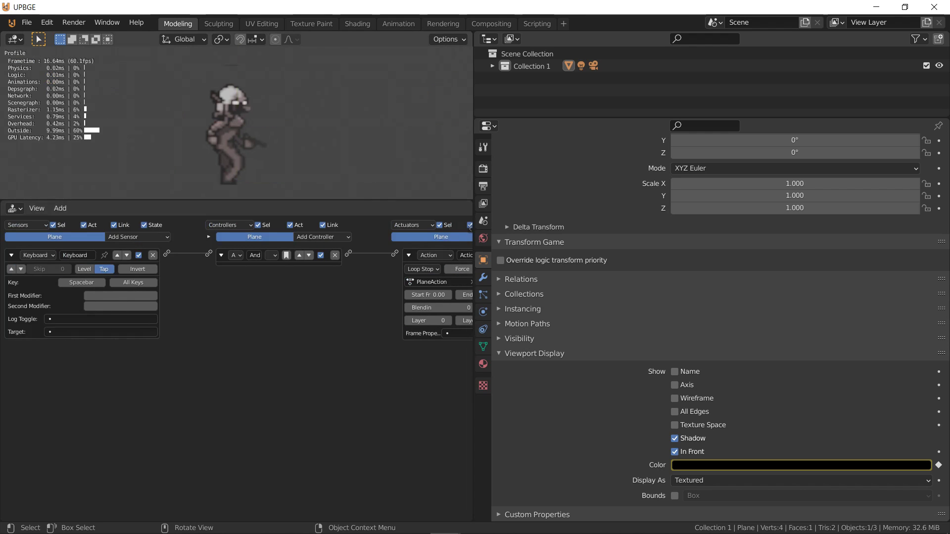
{"action": "key", "text": "Escape"}
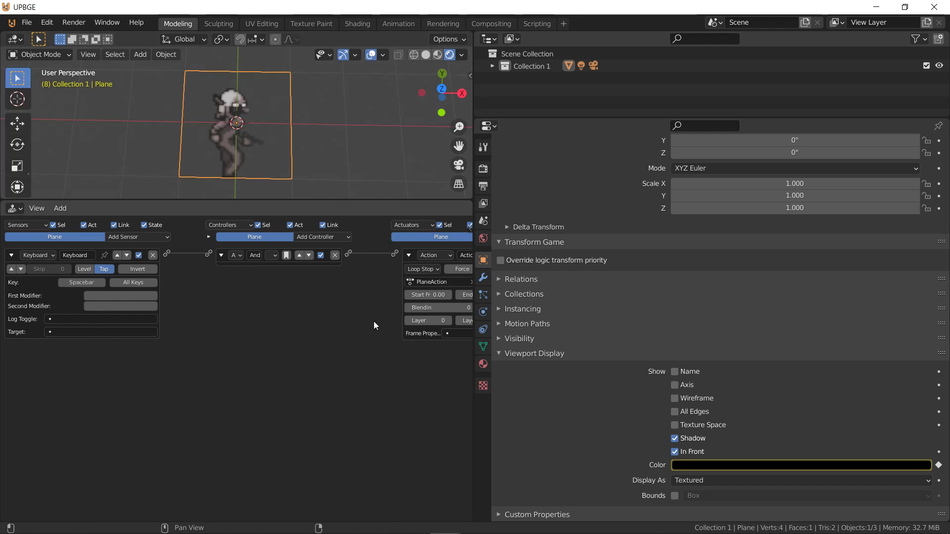
- Switch the Action actuator to Ping Pong playback and test it in-game
{"action": "scroll", "coordinate": [373, 321], "scroll_direction": "right", "scroll_amount": 3, "text": "ctrl"}
{"action": "left_click", "coordinate": [339, 268]}
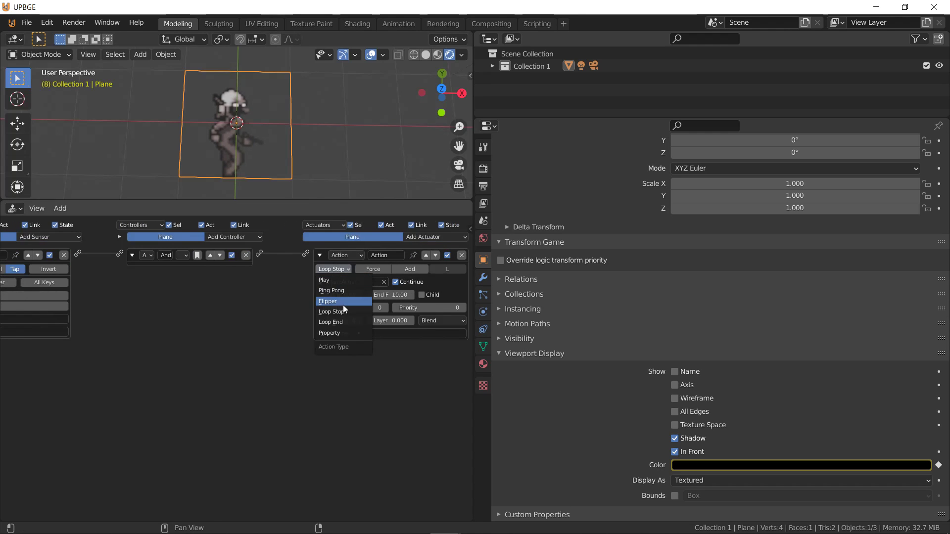
{"action": "left_click", "coordinate": [343, 289]}
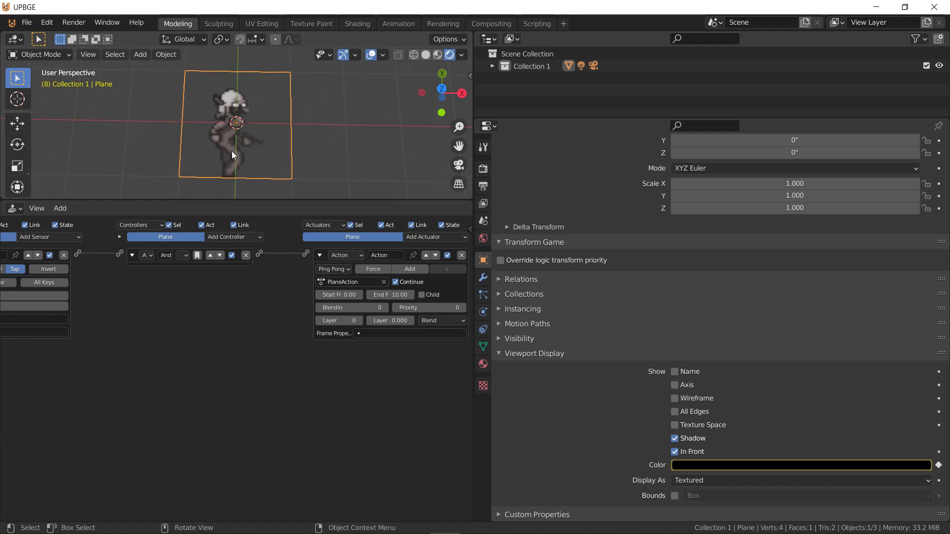
{"action": "key", "text": "p"}
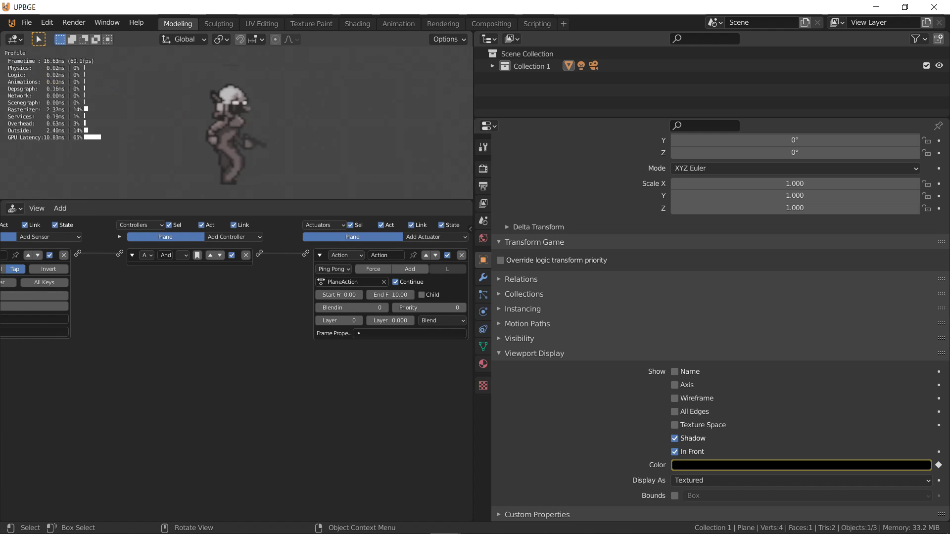
{"action": "key", "text": "Escape"}
- Enable true-pulse repeat on the Spacebar sensor and test the game
{"action": "scroll", "coordinate": [93, 287], "scroll_direction": "left", "scroll_amount": 5, "text": "ctrl"}
{"action": "left_click", "coordinate": [11, 269]}
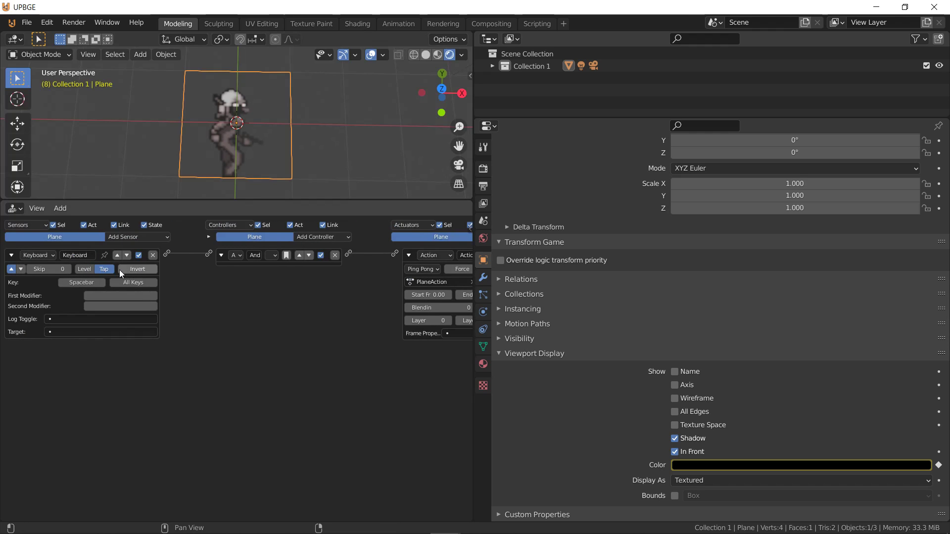
{"action": "key", "text": "p"}
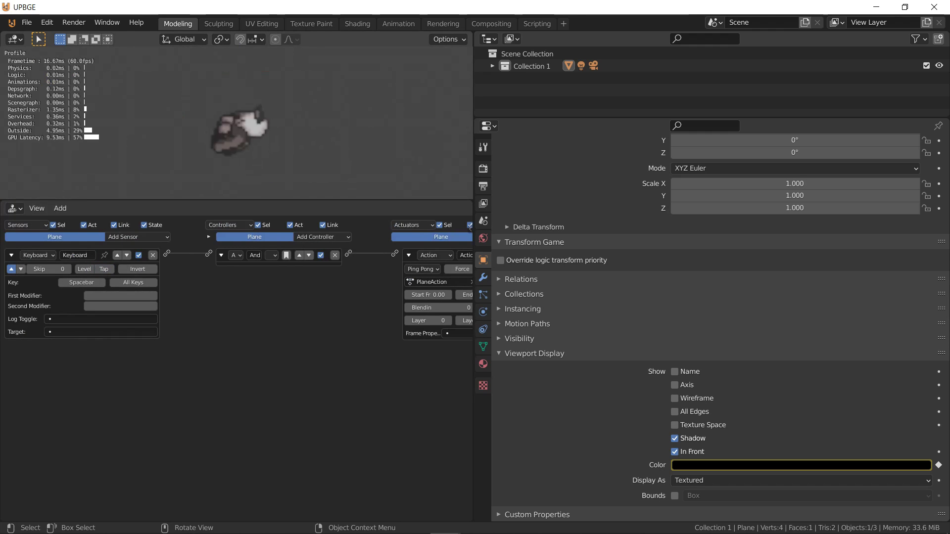
{"action": "key", "text": "Escape"}
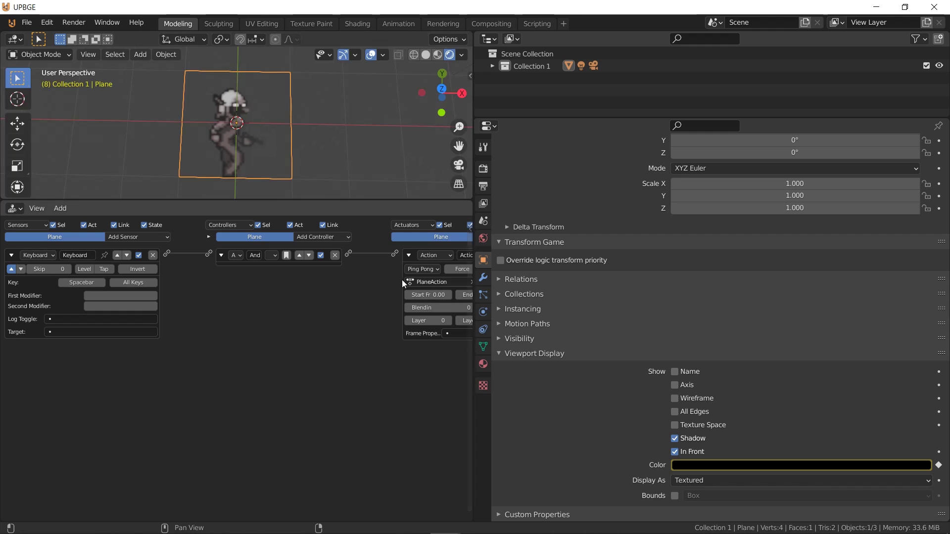
- Switch the Action actuator to Flipper and test it by pressing Space in-game
{"action": "left_click", "coordinate": [416, 269]}
{"action": "left_click", "coordinate": [416, 301]}
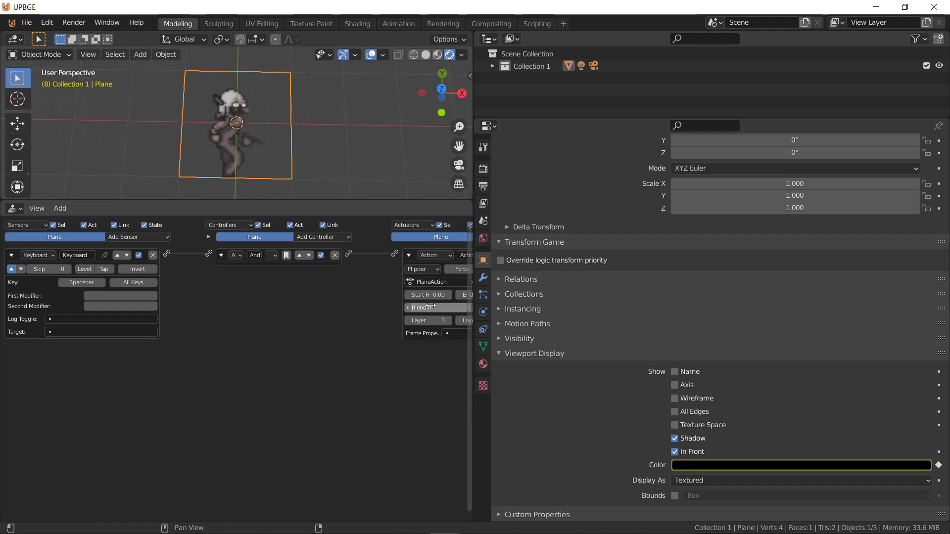
{"action": "key", "text": "p"}
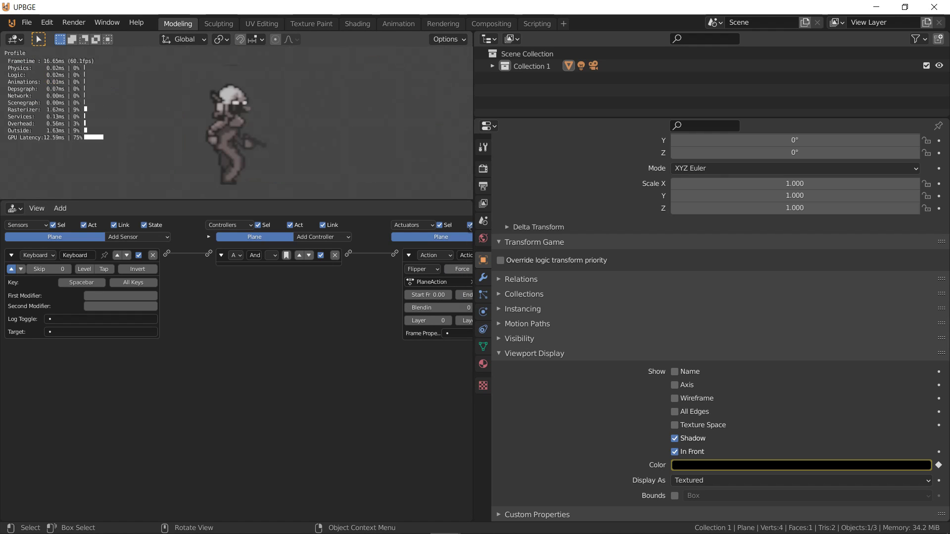
{"action": "key", "text": "space"}
{"action": "key", "text": "space"}
{"action": "key", "text": "space"}
{"action": "key", "text": "Escape"}
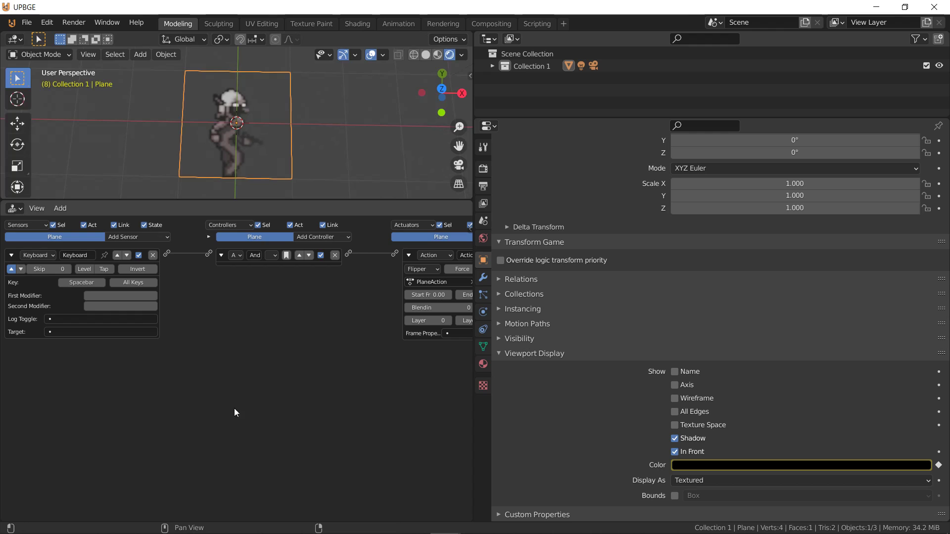
{"action": "scroll", "coordinate": [337, 351], "scroll_direction": "right", "scroll_amount": 1, "text": "ctrl"}
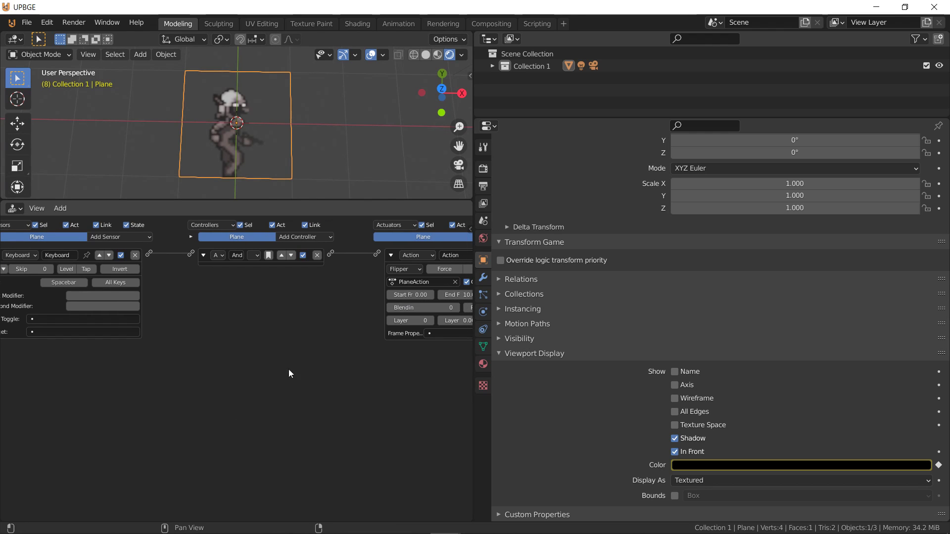
{"action": "scroll", "coordinate": [297, 374], "scroll_direction": "right", "scroll_amount": 4, "text": "ctrl"}
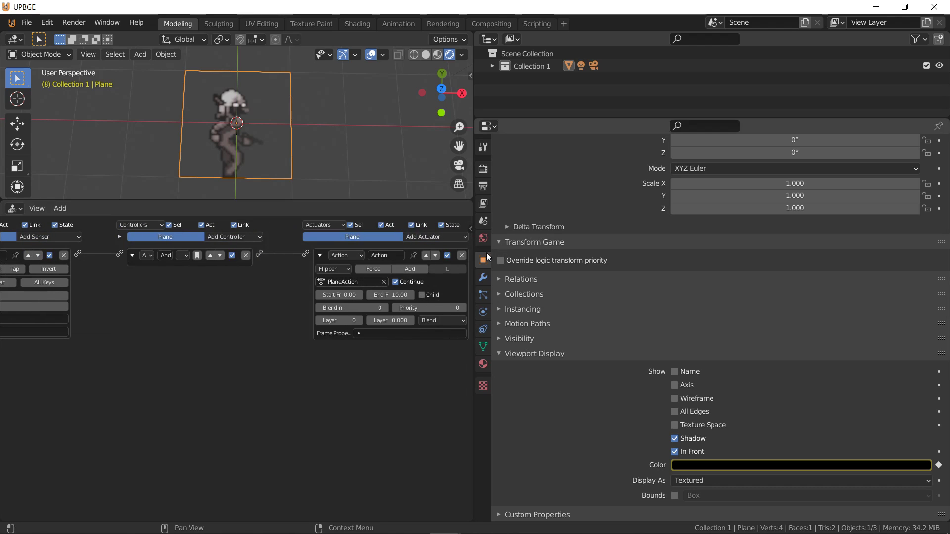
{"action": "left_click", "coordinate": [16, 211]}
- In the NLA editor, rename the action to Flip, give it a fake user, and create a new copy
{"action": "left_click", "coordinate": [195, 307]}
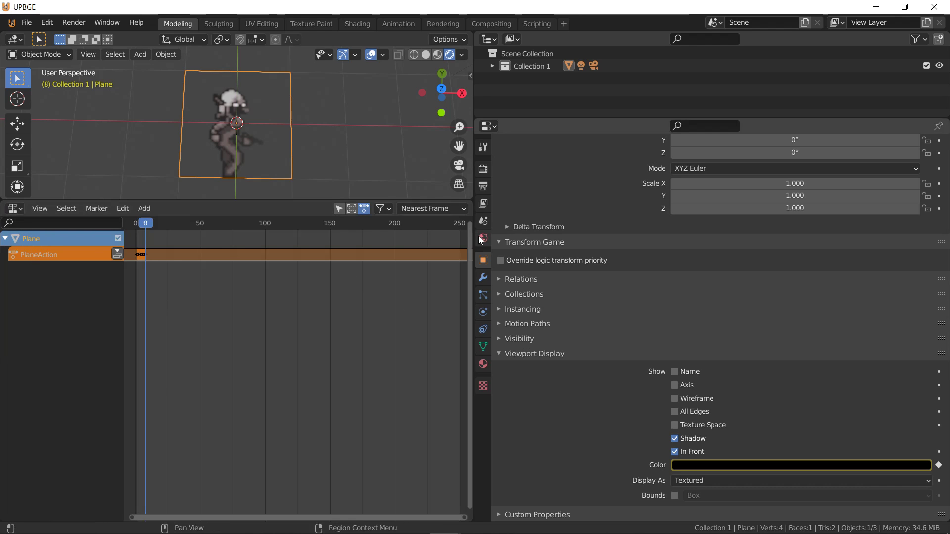
{"action": "key", "text": "n"}
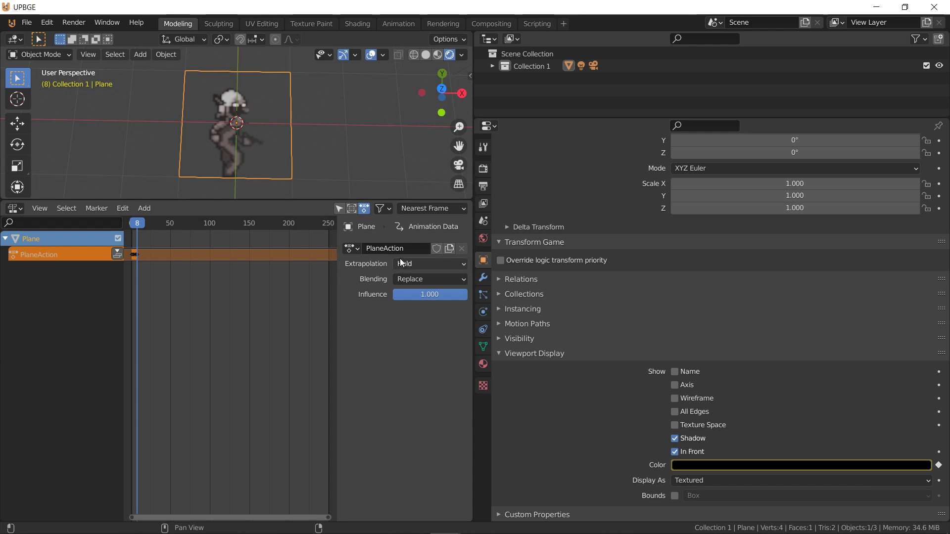
{"action": "left_click", "coordinate": [396, 247]}
{"action": "type", "text": "Flip"}
{"action": "key", "text": "Return"}
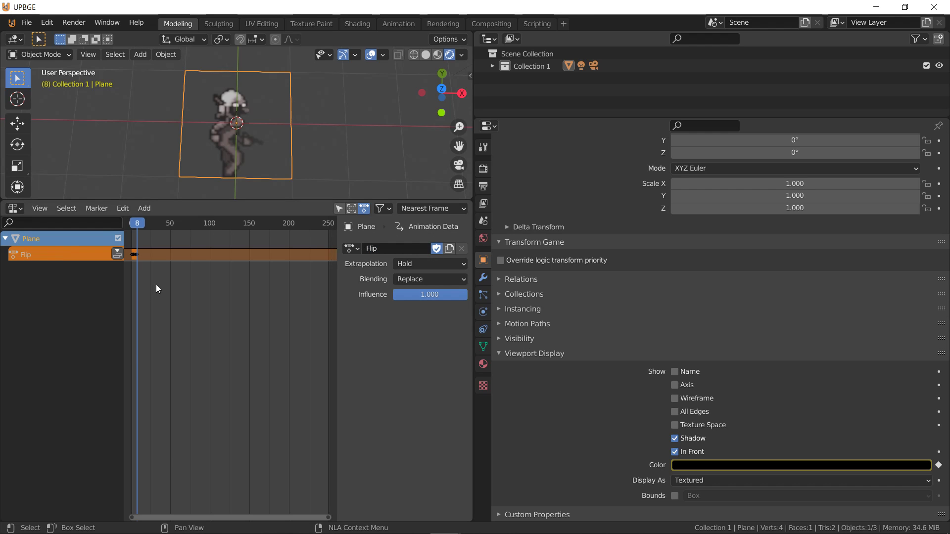
{"action": "left_click", "coordinate": [438, 248]}
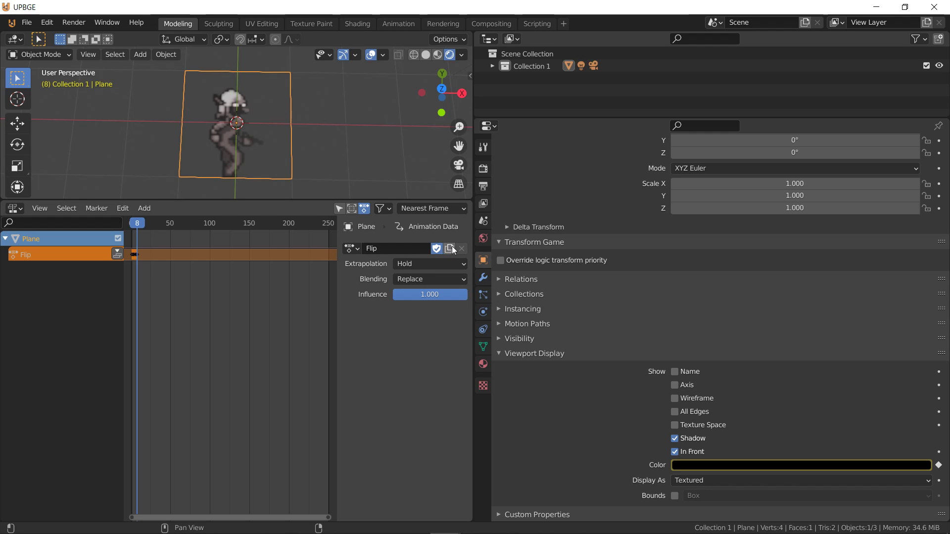
{"action": "left_click", "coordinate": [450, 249]}
- Back in the Dope Sheet, delete all keyframes of Flip.001
{"action": "left_click", "coordinate": [19, 208]}
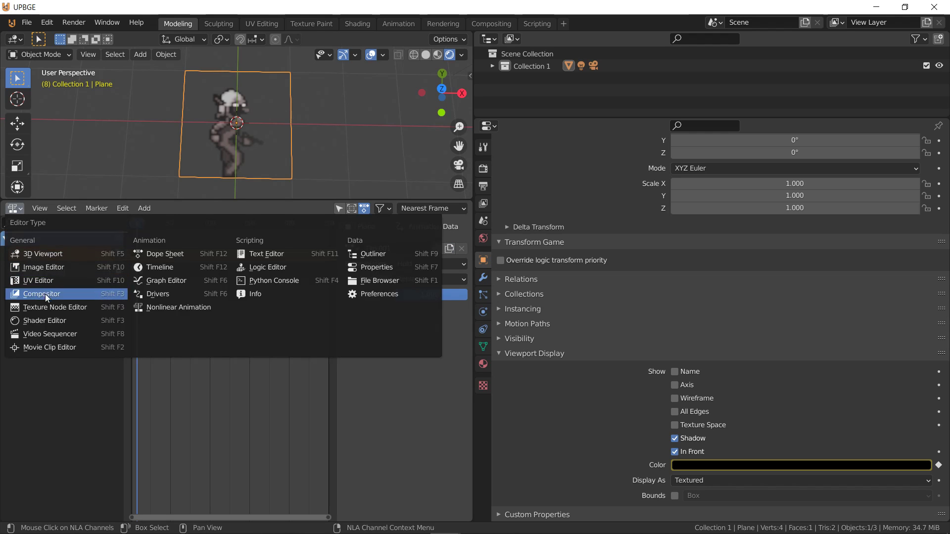
{"action": "left_click", "coordinate": [176, 254]}
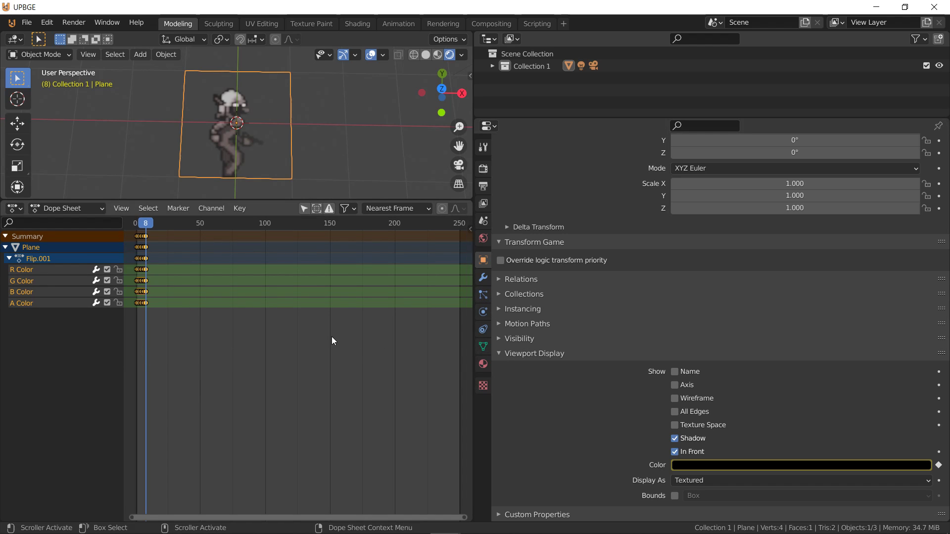
{"action": "key", "text": "x"}
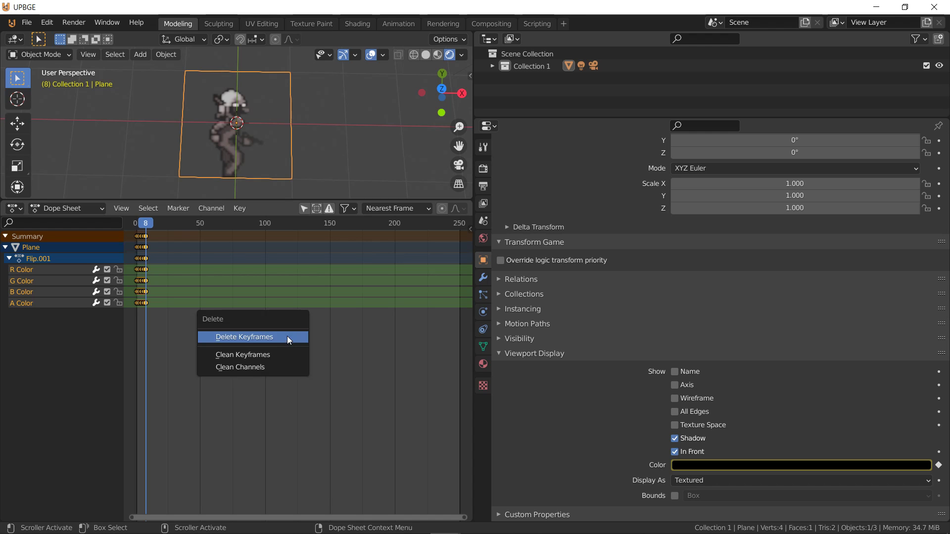
{"action": "left_click", "coordinate": [289, 341]}
{"action": "key", "text": "Left"}
{"action": "key", "text": "Left"}
{"action": "key", "text": "Left"}
{"action": "key", "text": "Left"}
{"action": "key", "text": "Left"}
{"action": "key", "text": "Left"}
{"action": "key", "text": "Left"}
{"action": "key", "text": "Left"}
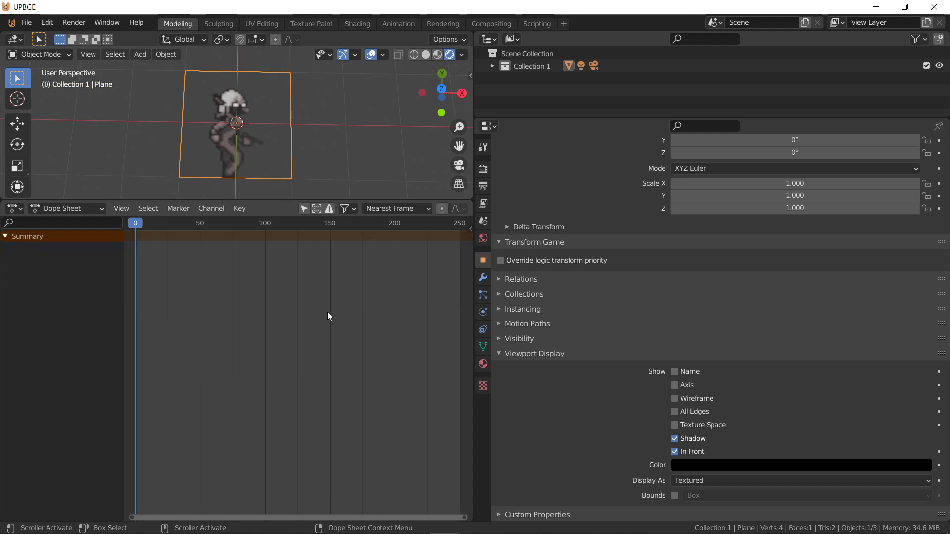
- Turn the right area into an Image Editor and frame the sprite sheet
{"action": "left_click", "coordinate": [487, 126]}
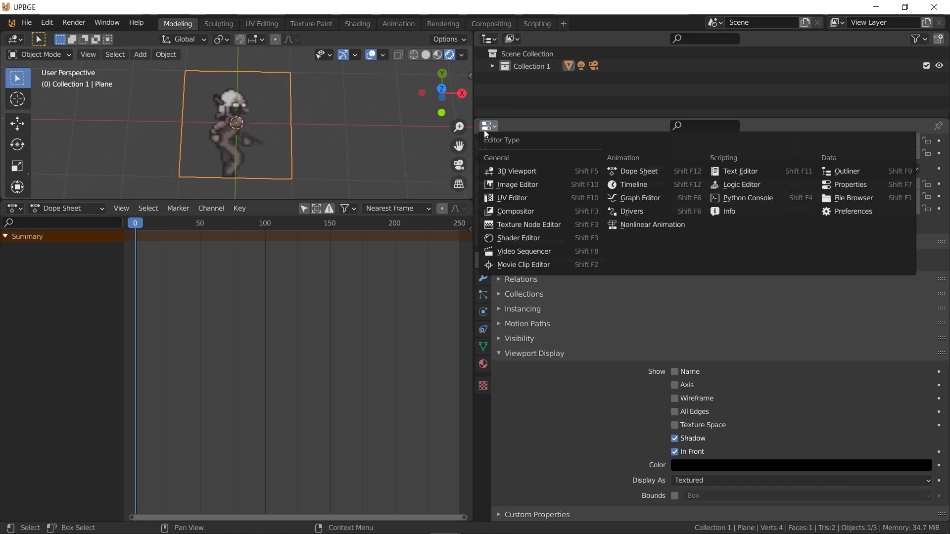
{"action": "left_click", "coordinate": [514, 184]}
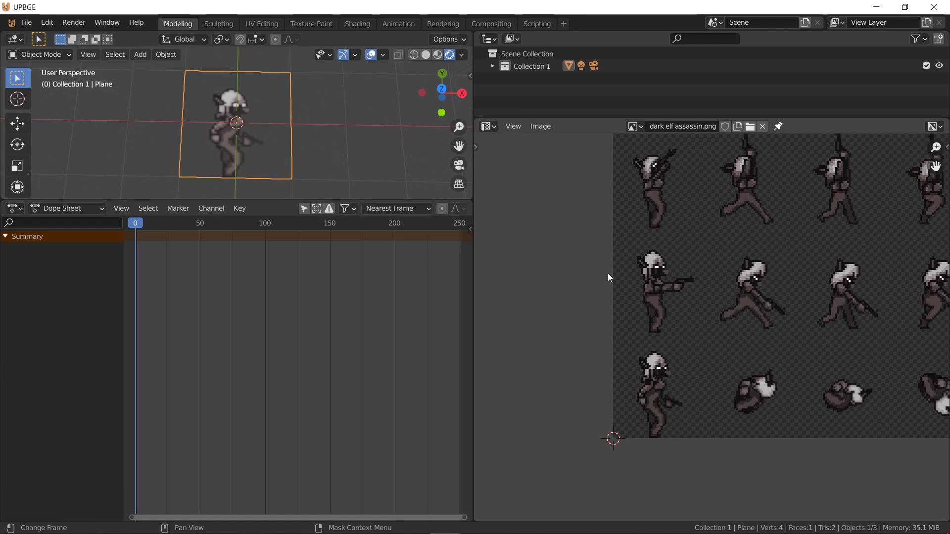
{"action": "middle_click_drag", "start_coordinate": [610, 275], "coordinate": [939, 324]}
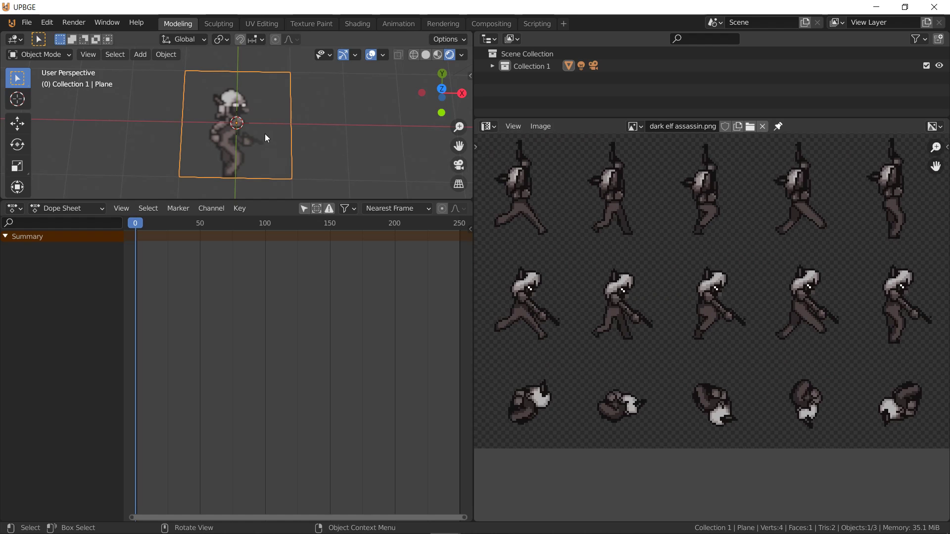
{"action": "middle_click_drag", "start_coordinate": [524, 204], "coordinate": [639, 223]}
- Make that area Object Properties and set the Viewport Display colour's green to 0.1
{"action": "left_click", "coordinate": [490, 39]}
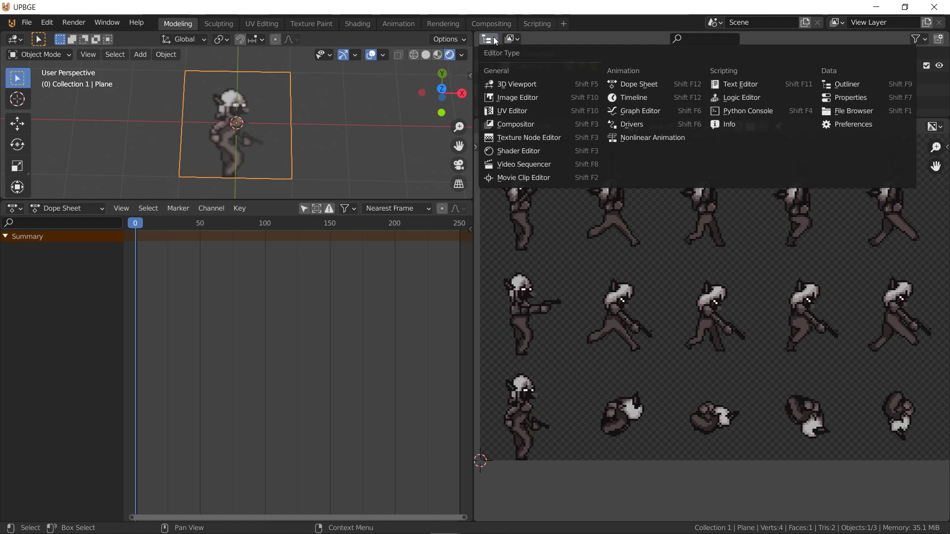
{"action": "left_click", "coordinate": [488, 126]}
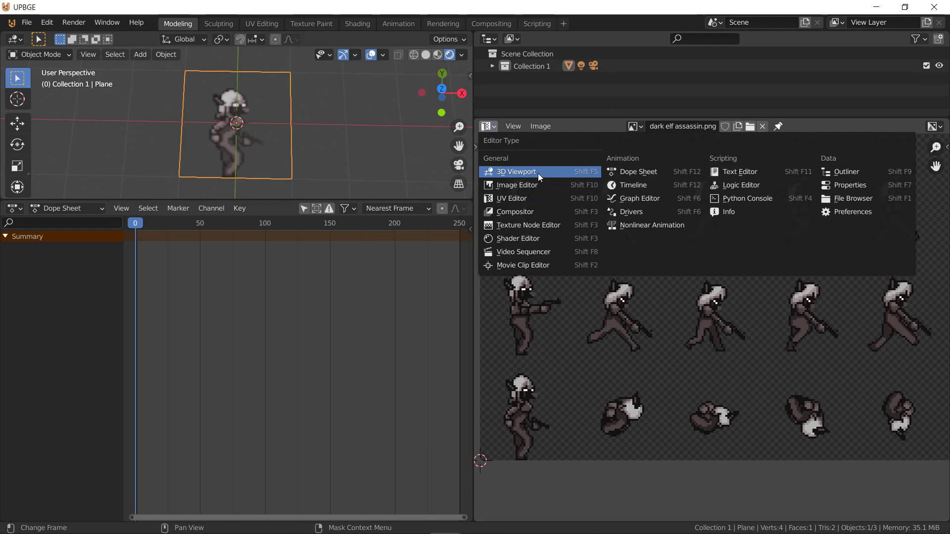
{"action": "left_click", "coordinate": [841, 185]}
{"action": "left_click", "coordinate": [703, 466]}
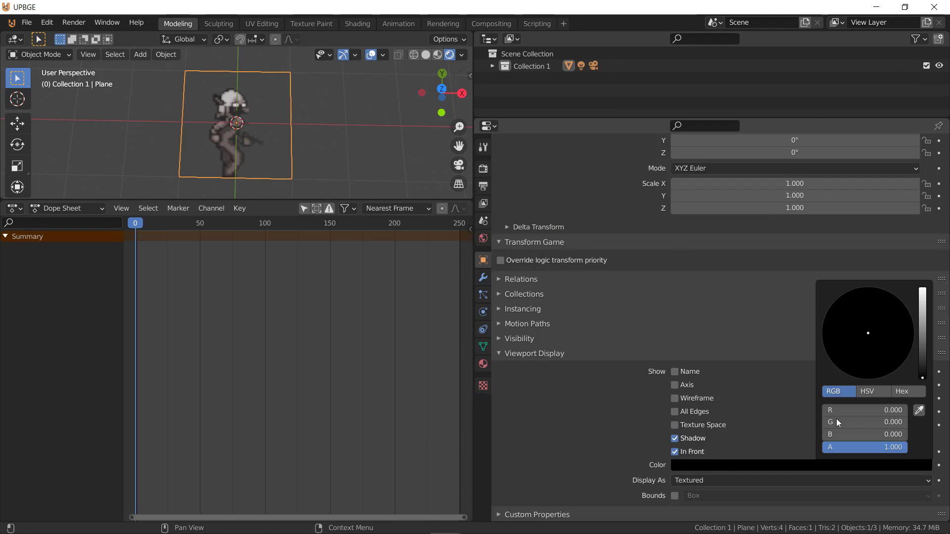
{"action": "left_click", "coordinate": [852, 422]}
{"action": "type", "text": "0.1"}
{"action": "key", "text": "Return"}
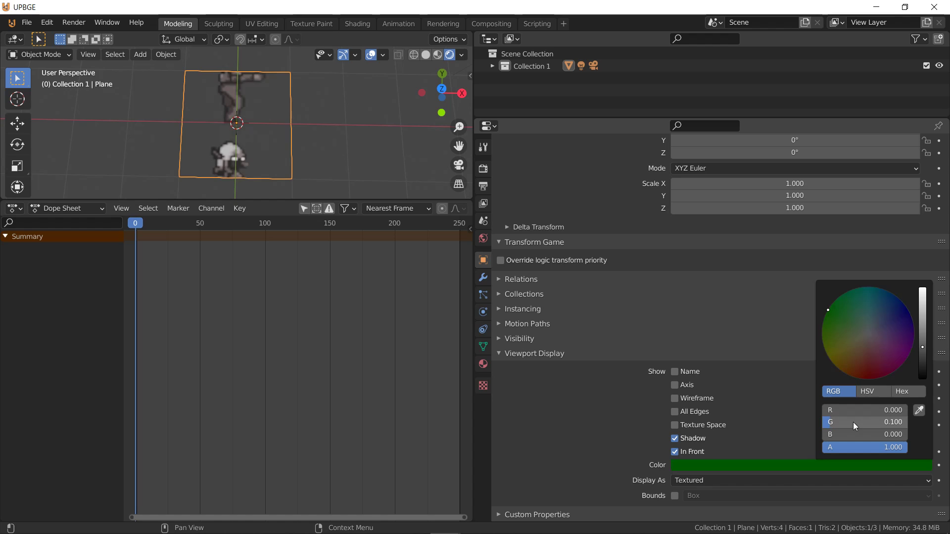
{"action": "left_click", "coordinate": [852, 423]}
{"action": "key", "text": "Return"}
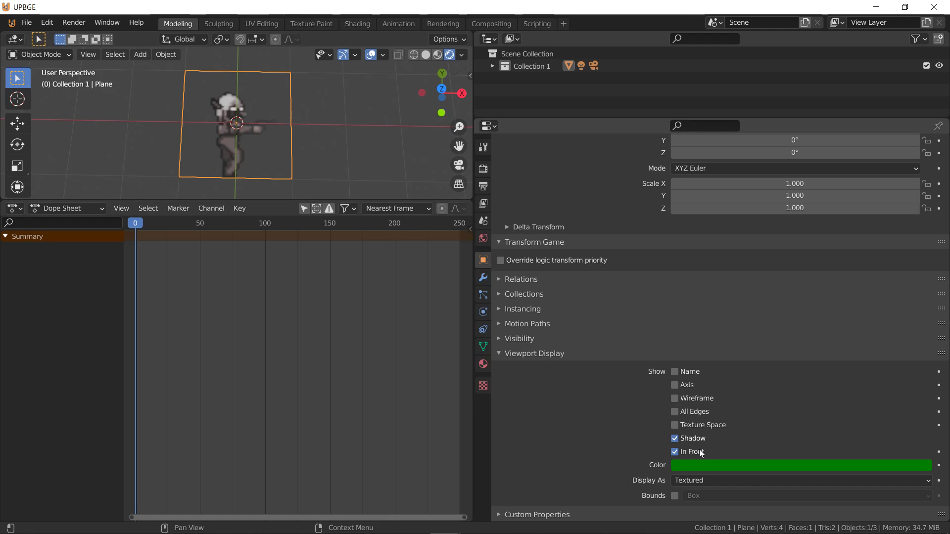
{"action": "left_click", "coordinate": [708, 466]}
- Replace the Outliner with an Image Editor showing dark elf assassin.png, resized above the properties
{"action": "left_click", "coordinate": [490, 39]}
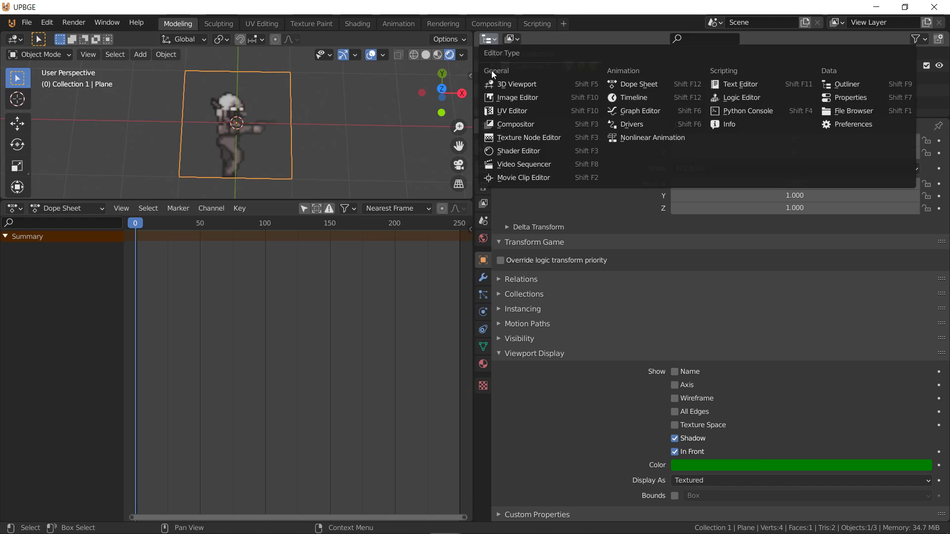
{"action": "left_click", "coordinate": [514, 110]}
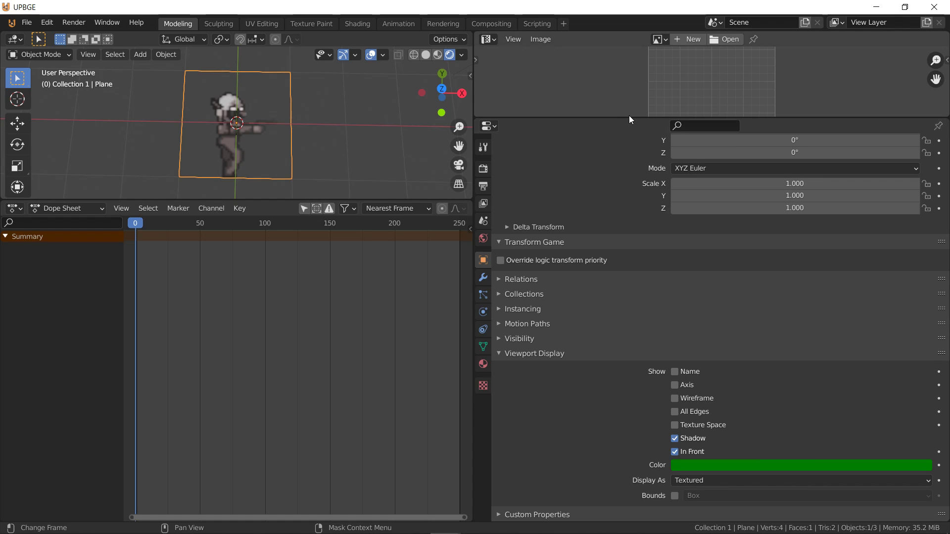
{"action": "left_click_drag", "start_coordinate": [628, 115], "coordinate": [628, 321]}
{"action": "left_click", "coordinate": [659, 39]}
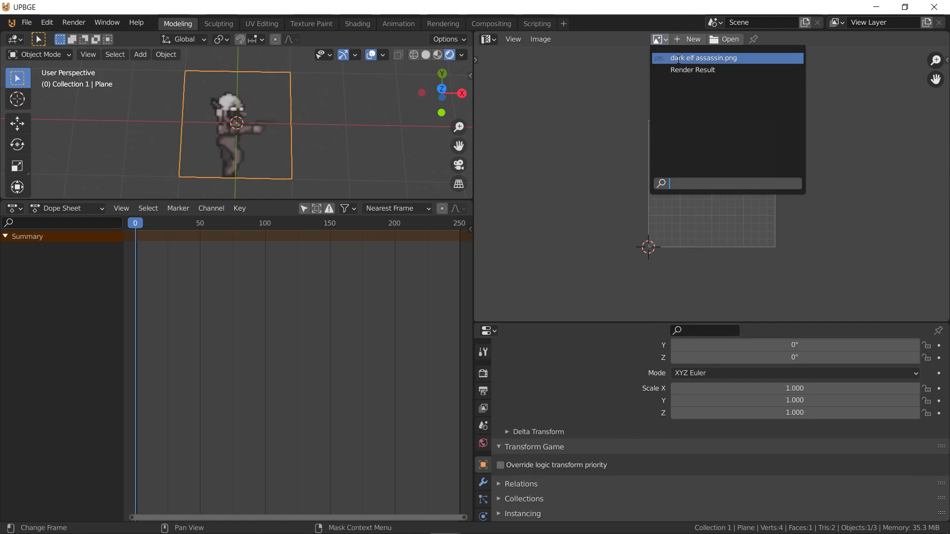
{"action": "left_click", "coordinate": [679, 59]}
{"action": "scroll", "coordinate": [637, 246], "scroll_direction": "up", "scroll_amount": 4}
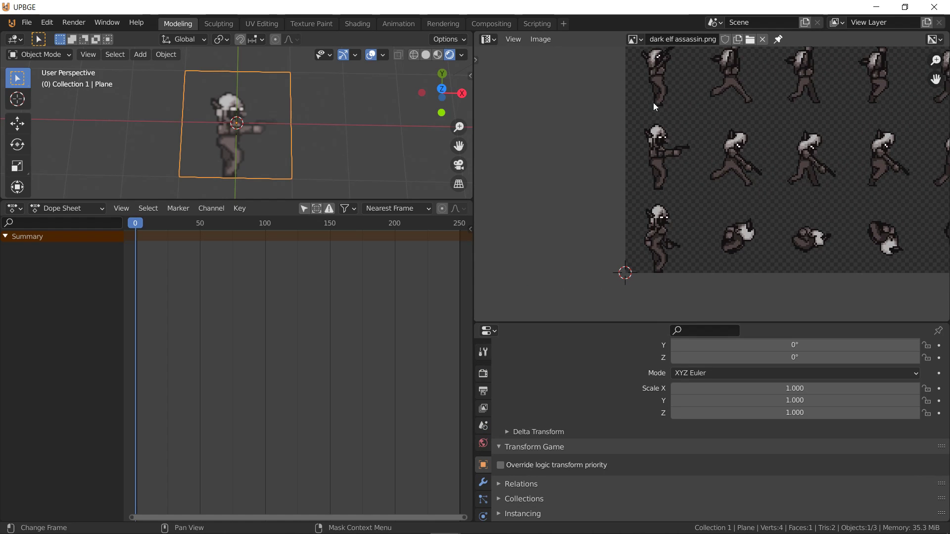
{"action": "left_click_drag", "start_coordinate": [707, 322], "coordinate": [707, 166]}
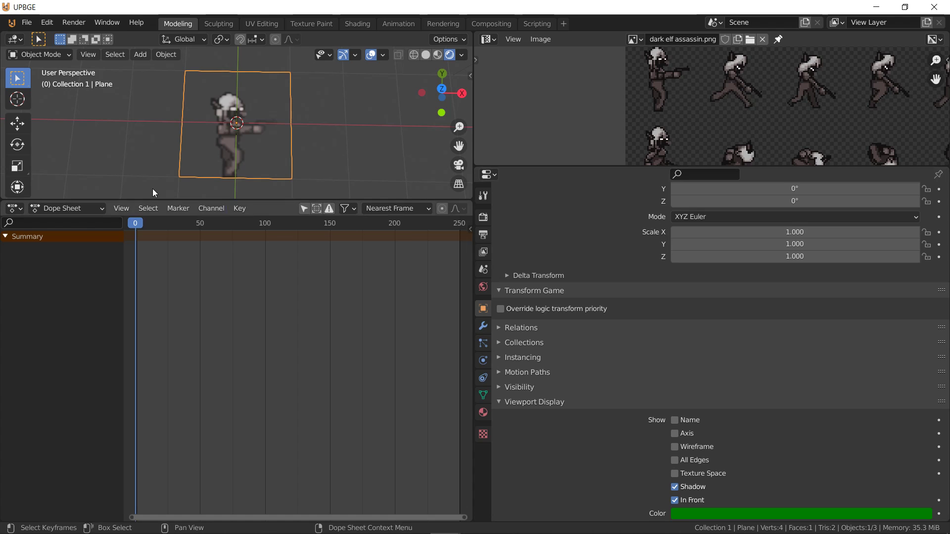
- Keyframe the display colour at frame 0, then red 0.1 at frame 1 and 0.2 at frame 2
{"action": "key", "text": "i"}
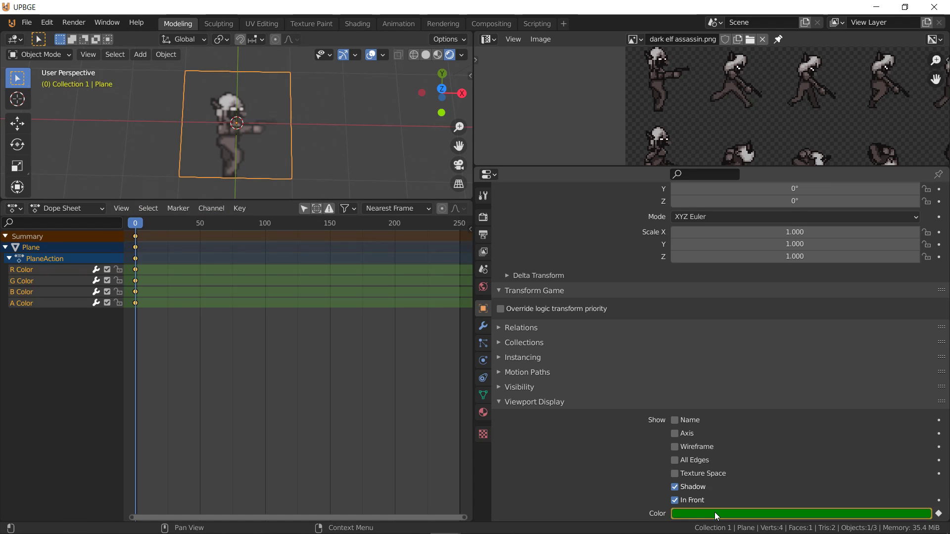
{"action": "key", "text": "Right"}
{"action": "left_click", "coordinate": [720, 514]}
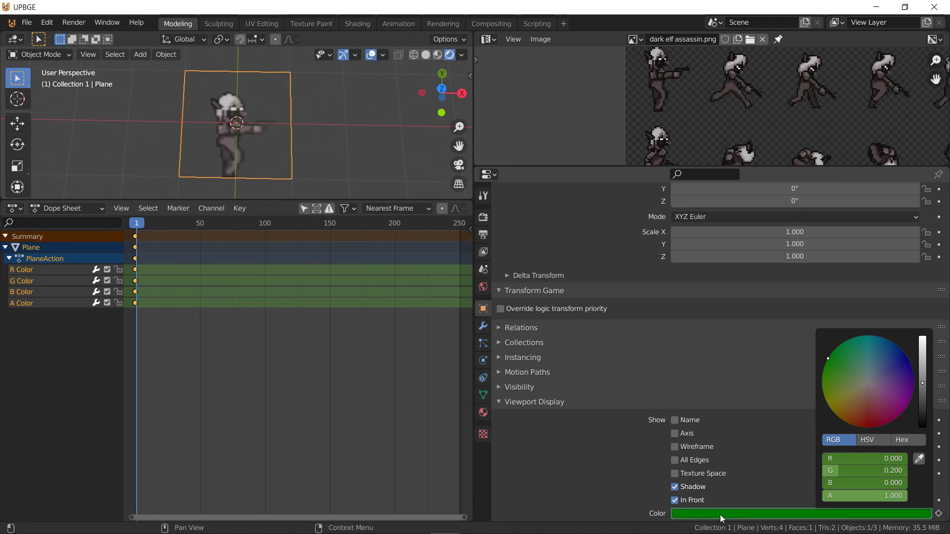
{"action": "left_click", "coordinate": [853, 458]}
{"action": "type", "text": "0.1"}
{"action": "key", "text": "Return"}
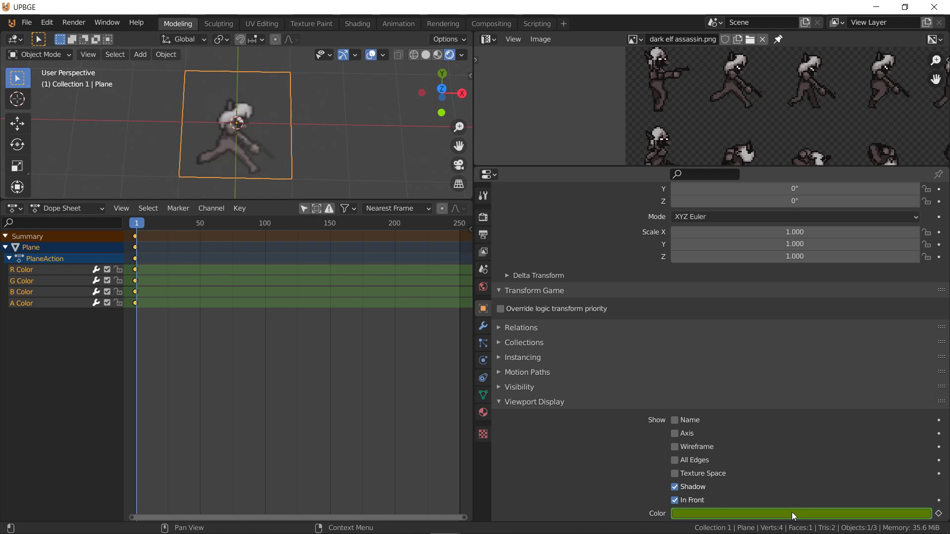
{"action": "key", "text": "i"}
{"action": "key", "text": "Right"}
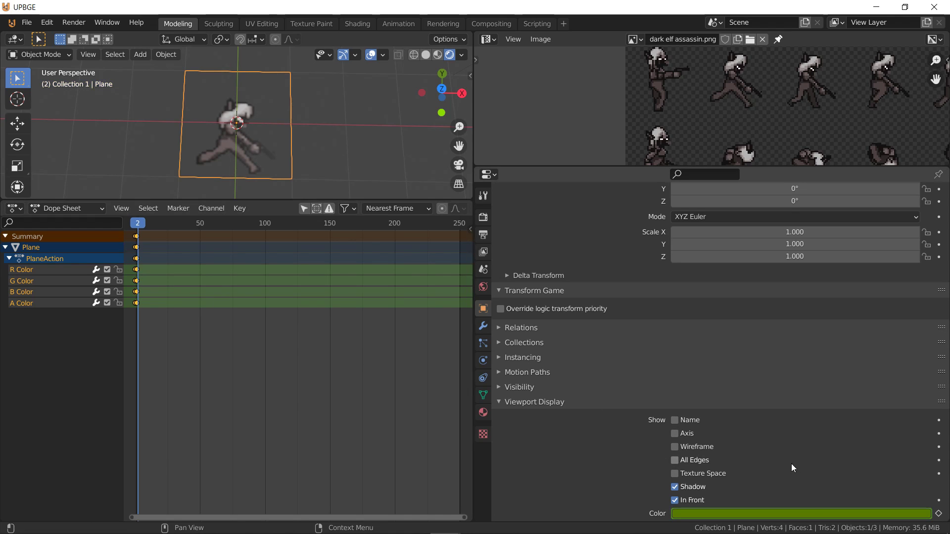
{"action": "left_click", "coordinate": [810, 512]}
{"action": "left_click", "coordinate": [835, 458]}
{"action": "key", "text": "Return"}
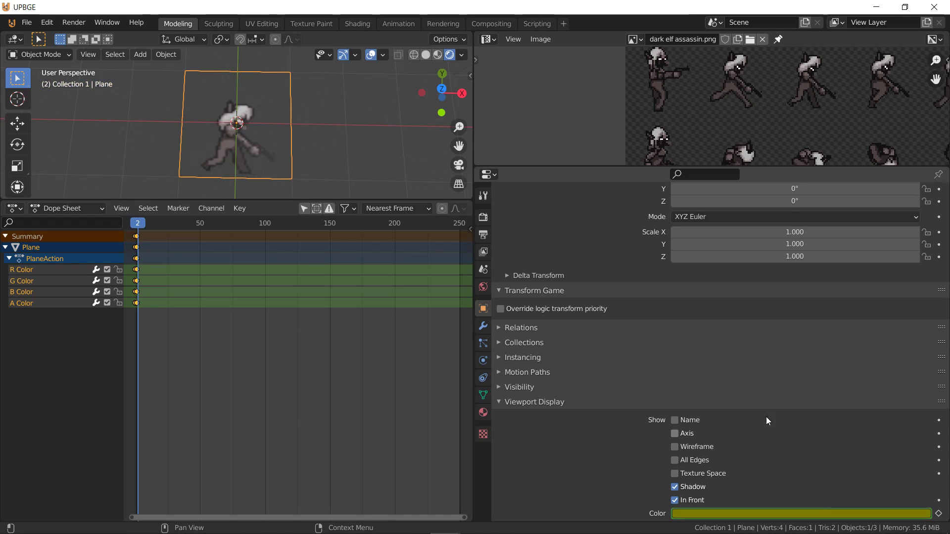
{"action": "key", "text": "i"}
- Keyframe the colour with red 0.3 at frame 3 and red 0.5 at frame 4
{"action": "left_click", "coordinate": [761, 505]}
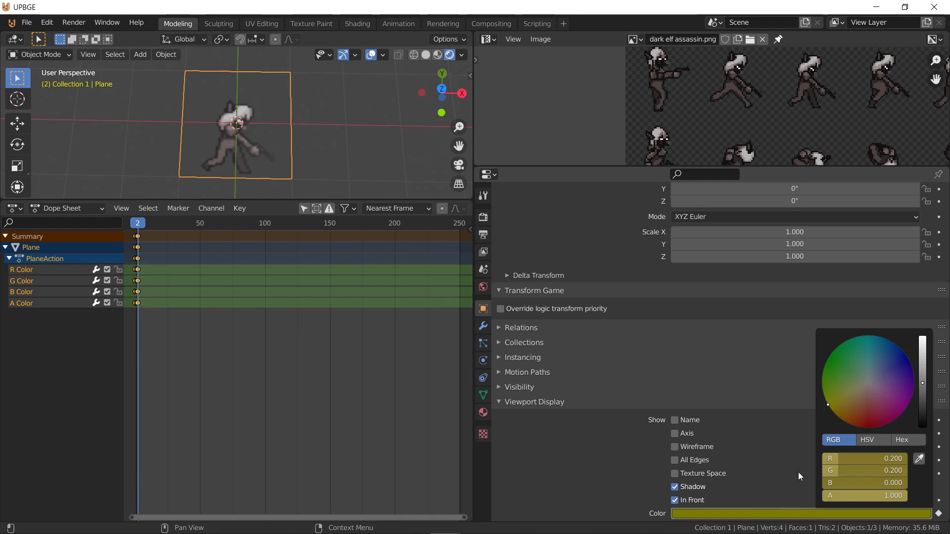
{"action": "key", "text": "Right"}
{"action": "left_click", "coordinate": [738, 513]}
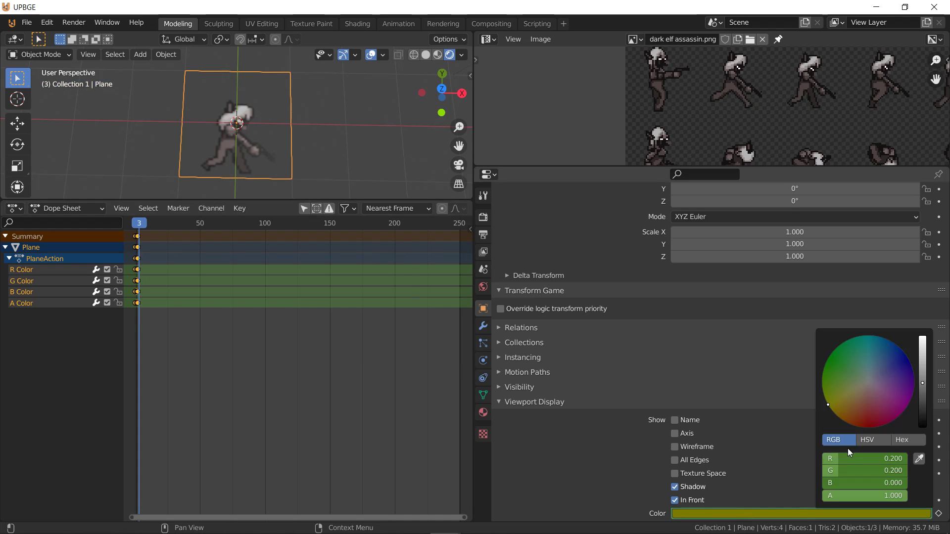
{"action": "left_click", "coordinate": [859, 452]}
{"action": "type", "text": ".3"}
{"action": "key", "text": "Return"}
{"action": "key", "text": "i"}
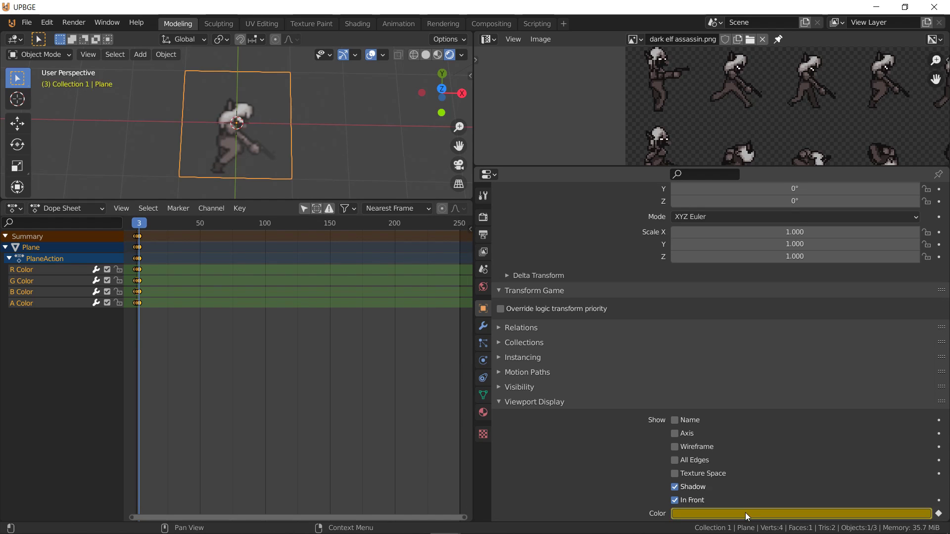
{"action": "key", "text": "Right"}
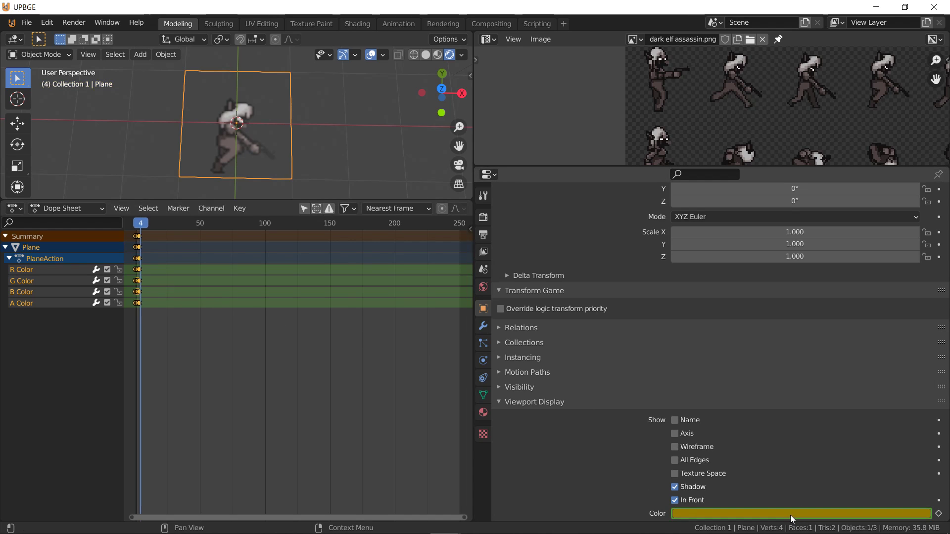
{"action": "left_click", "coordinate": [790, 515]}
{"action": "left_click", "coordinate": [852, 456]}
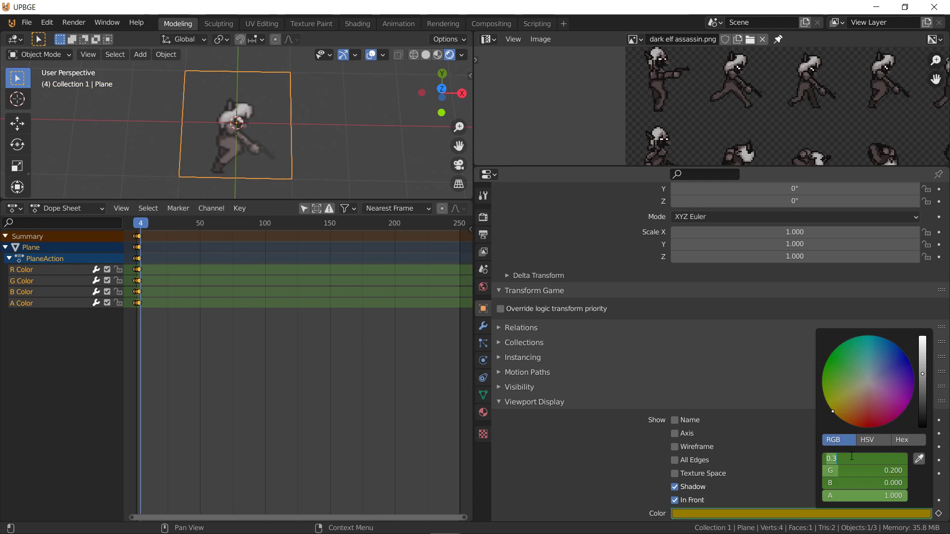
{"action": "type", "text": "0.5"}
{"action": "key", "text": "Return"}
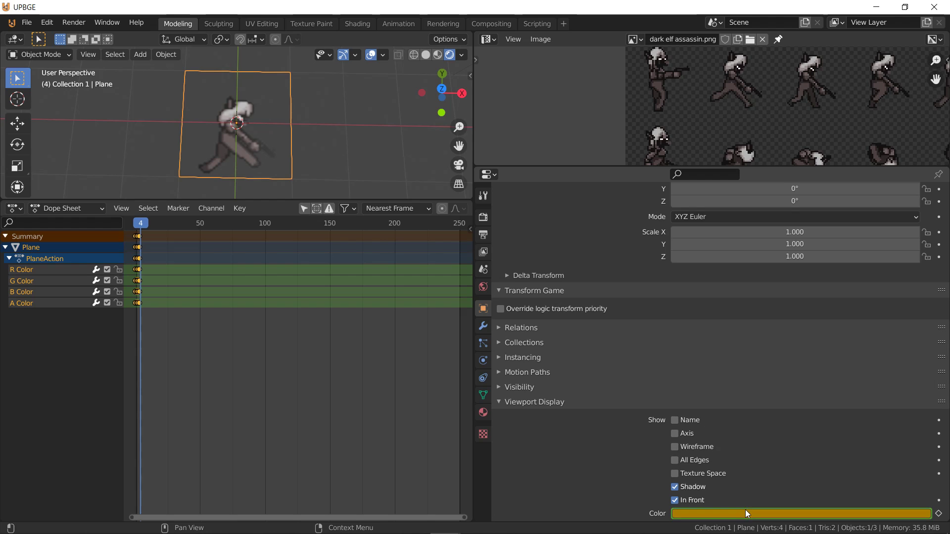
{"action": "key", "text": "i"}
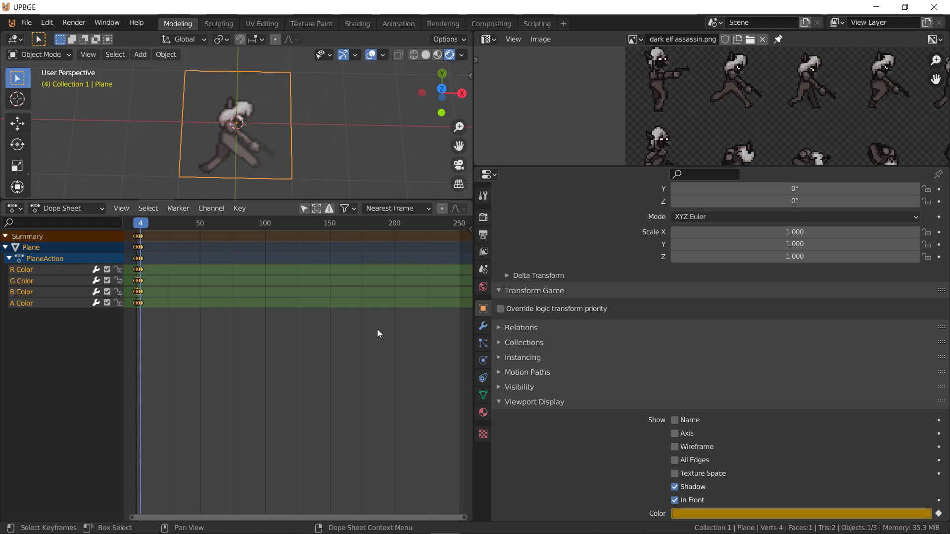
- Set the colour's red value to 1 on frames 5 and 6
{"action": "key", "text": "space"}
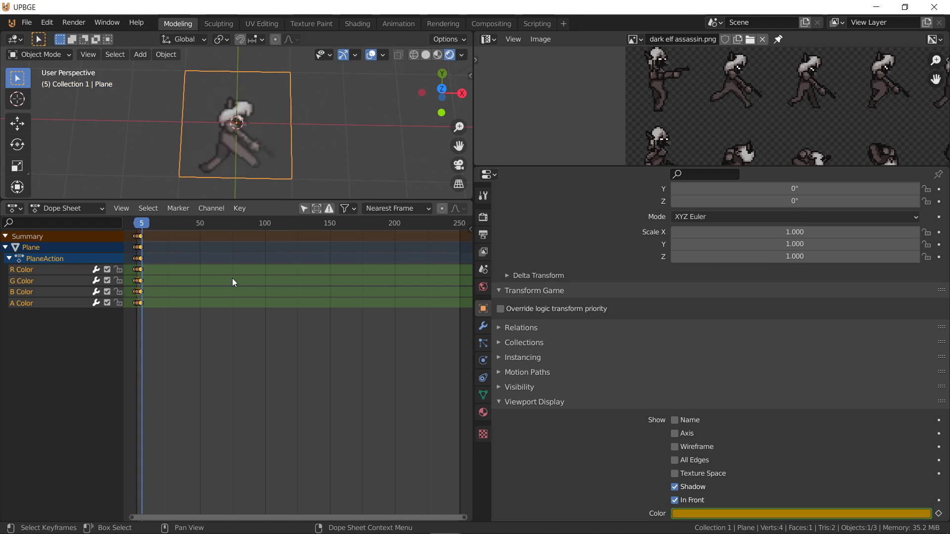
{"action": "left_click", "coordinate": [777, 514]}
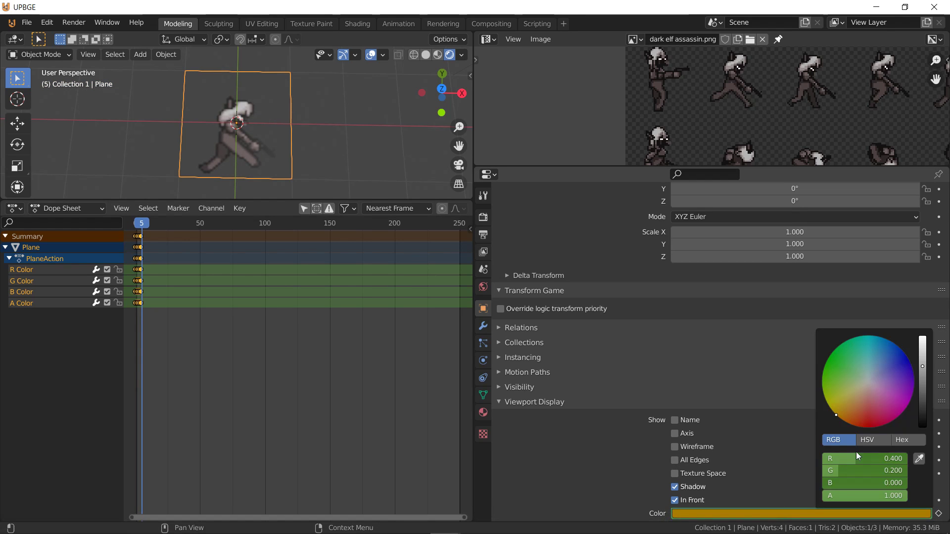
{"action": "left_click", "coordinate": [860, 458]}
{"action": "key", "text": "BackSpace"}
{"action": "type", "text": "1"}
{"action": "key", "text": "Return"}
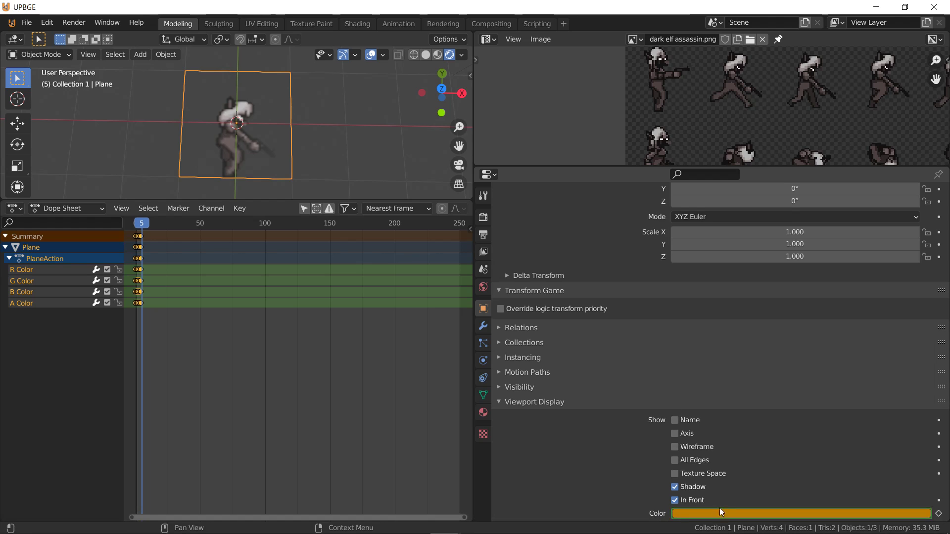
{"action": "key", "text": "Right"}
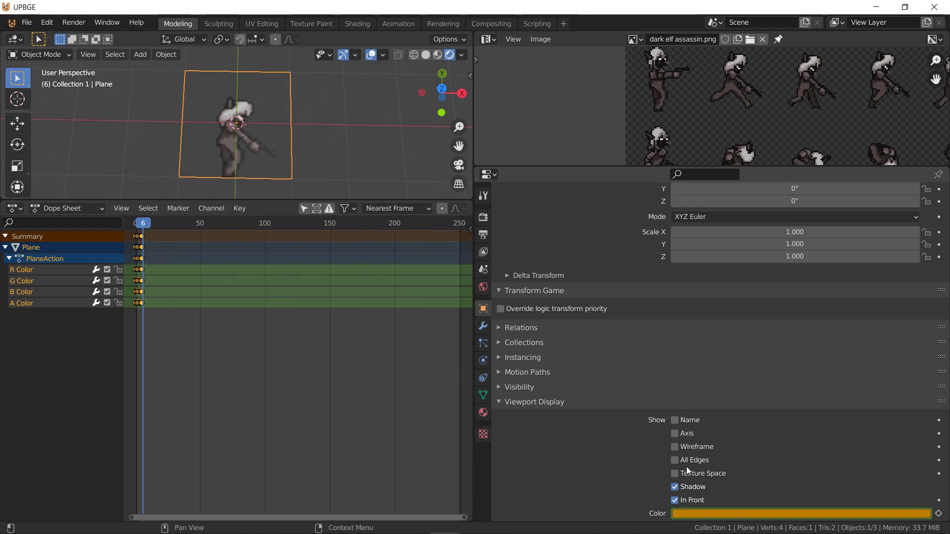
{"action": "left_click", "coordinate": [700, 512]}
{"action": "left_click", "coordinate": [855, 460]}
{"action": "type", "text": "1"}
{"action": "key", "text": "Return"}
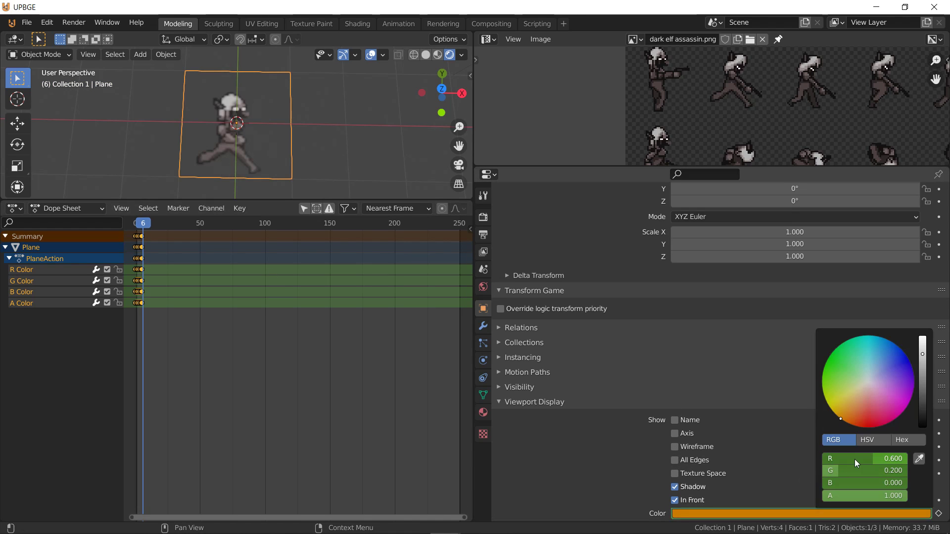
- Keyframe red 0.7 at frame 7, then a new red value at frame 8
{"action": "key", "text": "Right"}
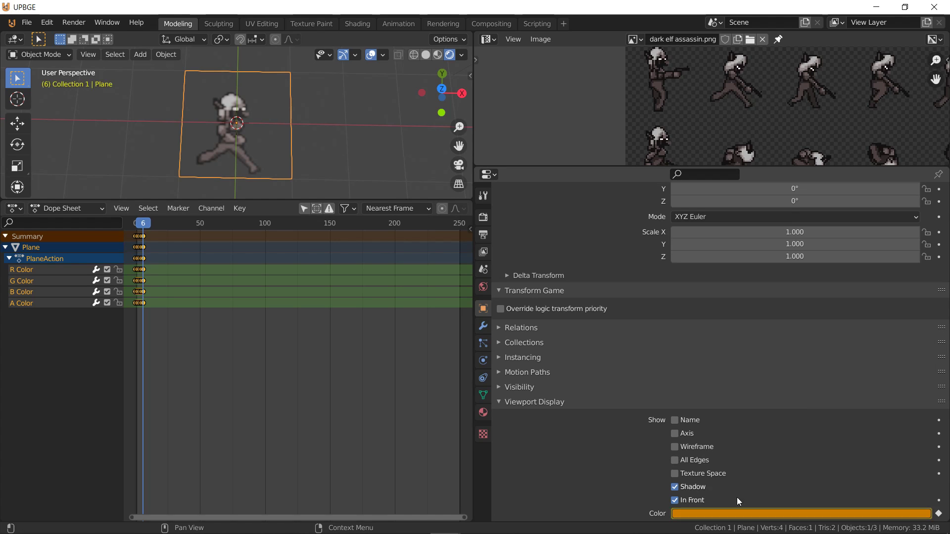
{"action": "left_click", "coordinate": [727, 514]}
{"action": "left_click", "coordinate": [849, 459]}
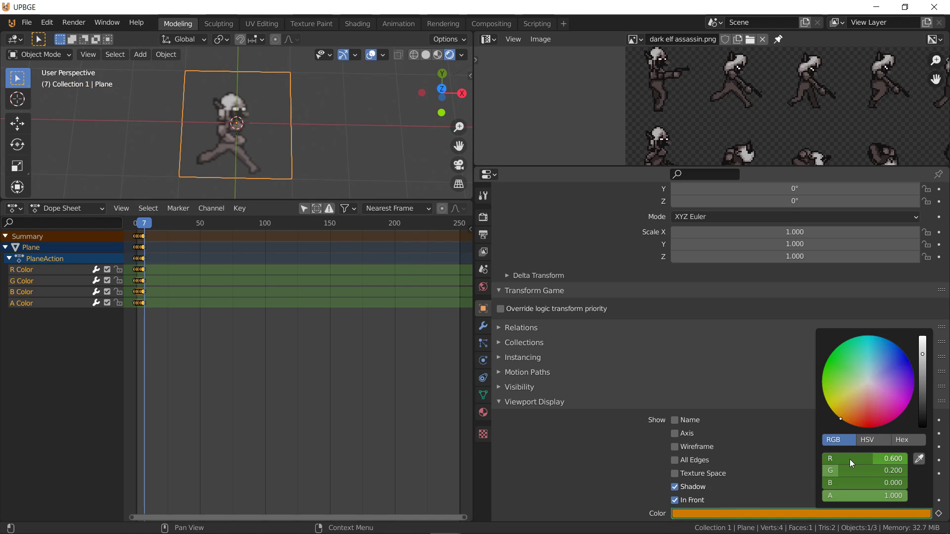
{"action": "type", "text": "0.7"}
{"action": "key", "text": "Return"}
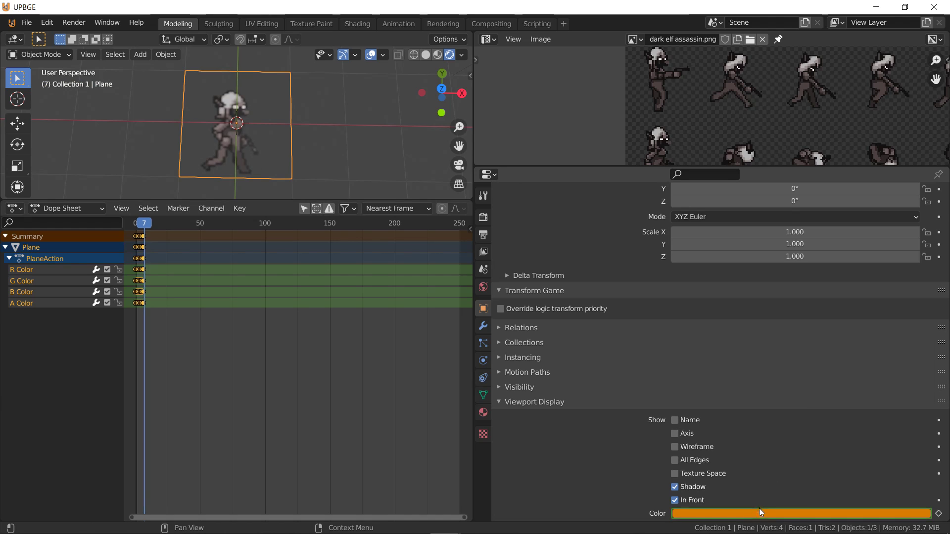
{"action": "key", "text": "i"}
{"action": "key", "text": "Right"}
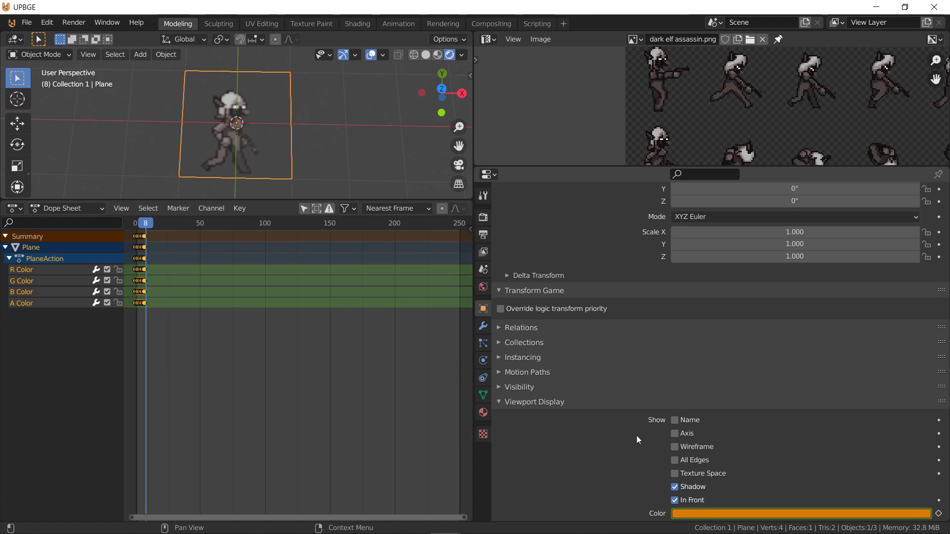
{"action": "left_click", "coordinate": [709, 513]}
{"action": "left_click", "coordinate": [871, 458]}
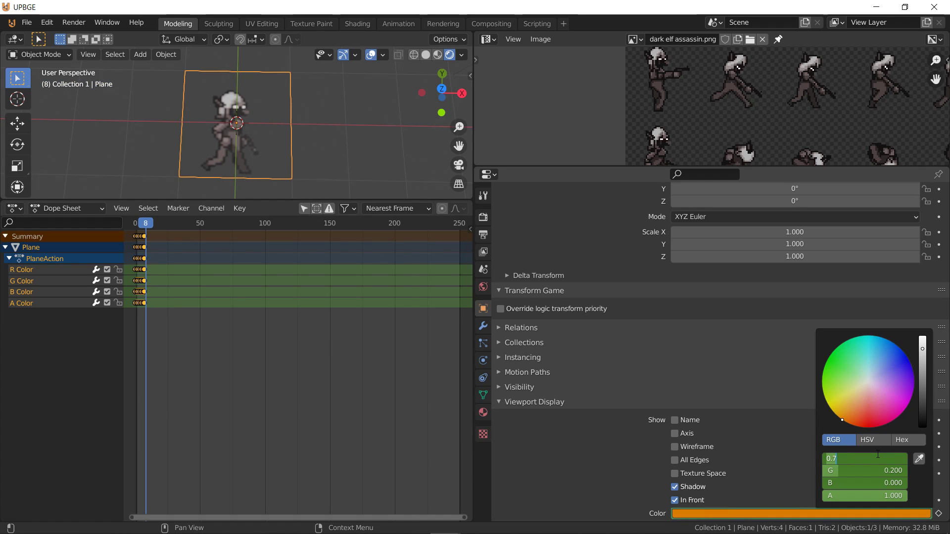
{"action": "key", "text": "Return"}
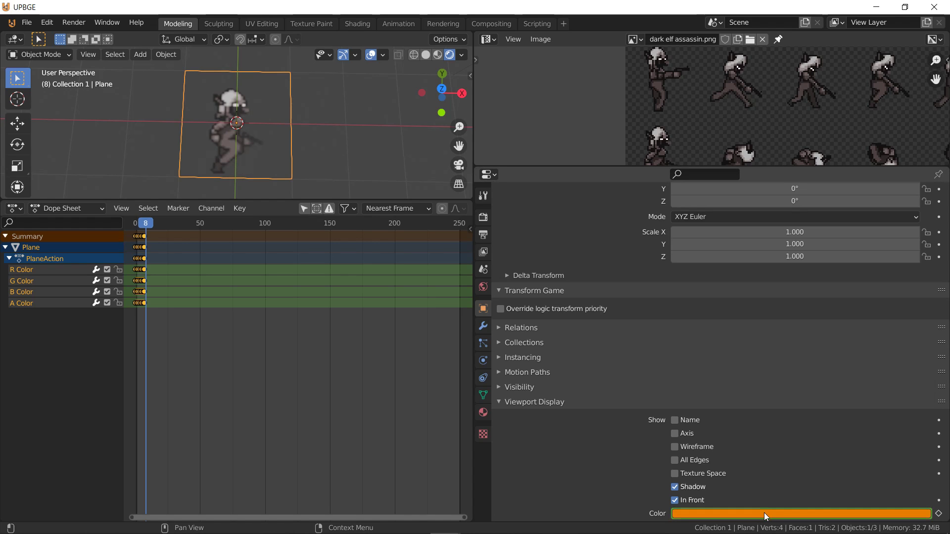
{"action": "key", "text": "i"}
{"action": "left_click", "coordinate": [764, 513]}
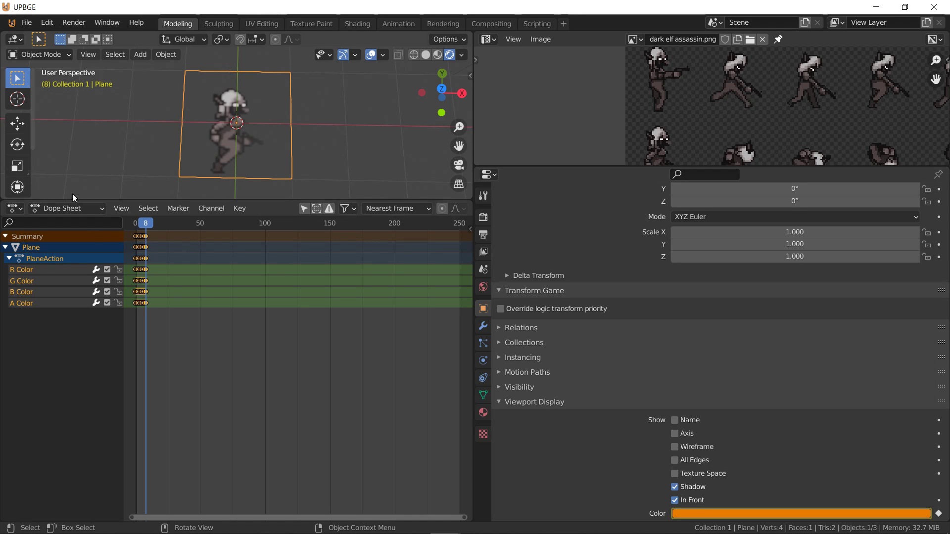
- Set red to 1 at frame 9 and red 0 at frame 10, leaving the colour green
{"action": "key", "text": "Right"}
{"action": "left_click", "coordinate": [767, 513]}
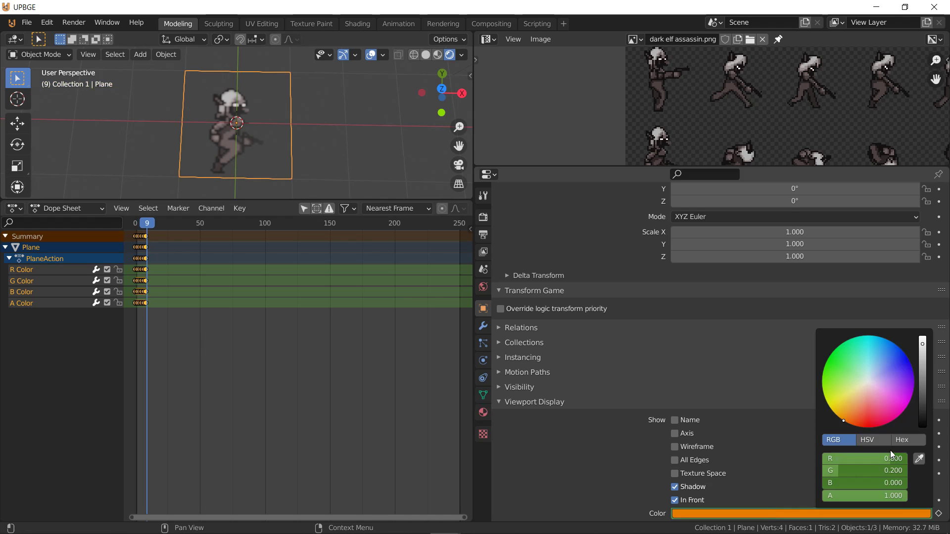
{"action": "left_click", "coordinate": [885, 458]}
{"action": "key", "text": "BackSpace"}
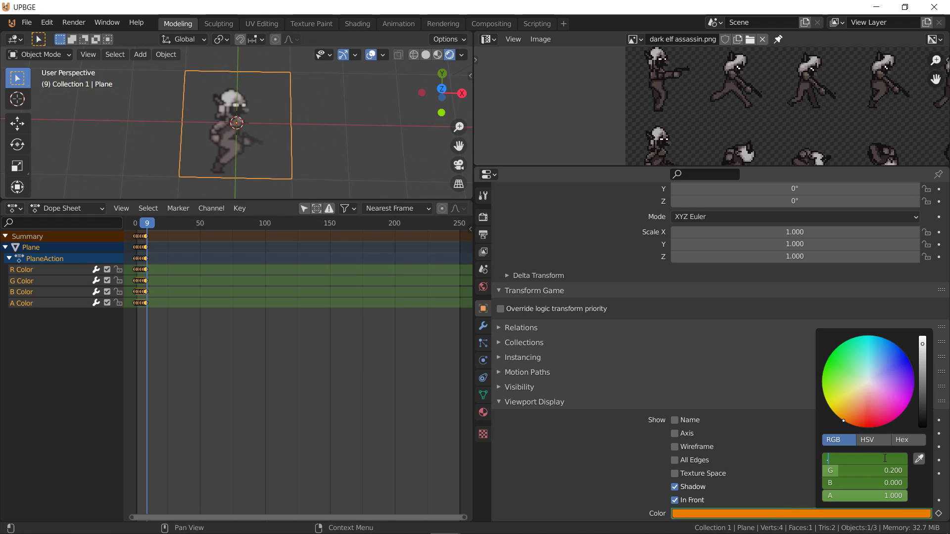
{"action": "type", "text": "1"}
{"action": "key", "text": "Return"}
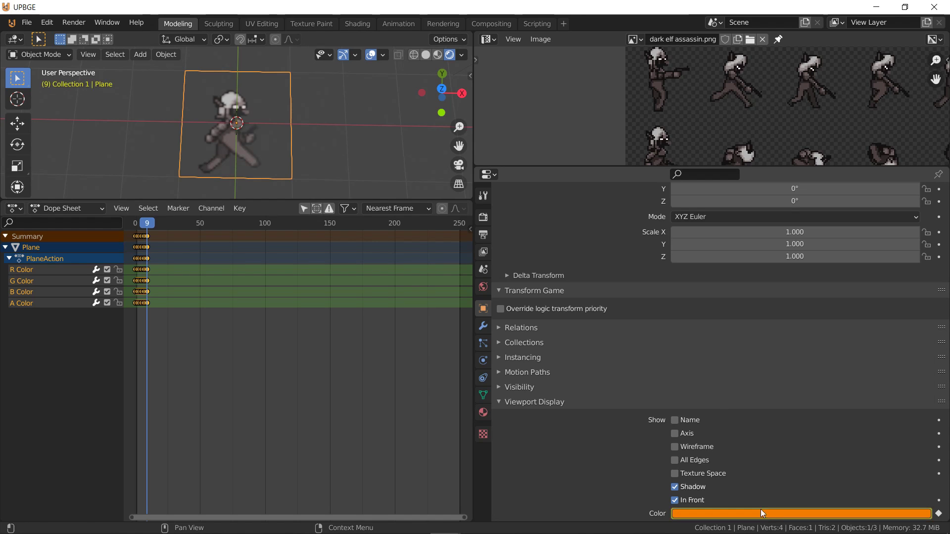
{"action": "key", "text": "Right"}
{"action": "left_click", "coordinate": [710, 513]}
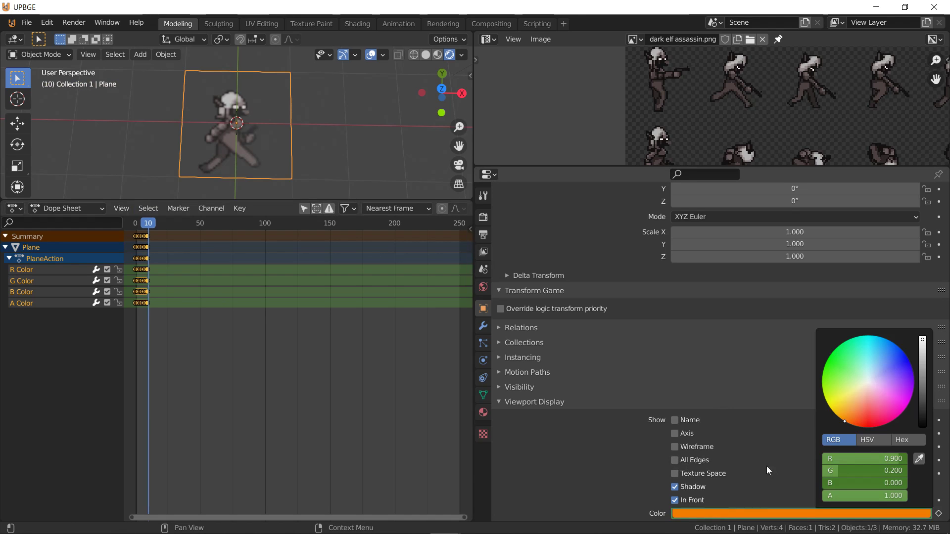
{"action": "left_click", "coordinate": [854, 460]}
{"action": "key", "text": "Home"}
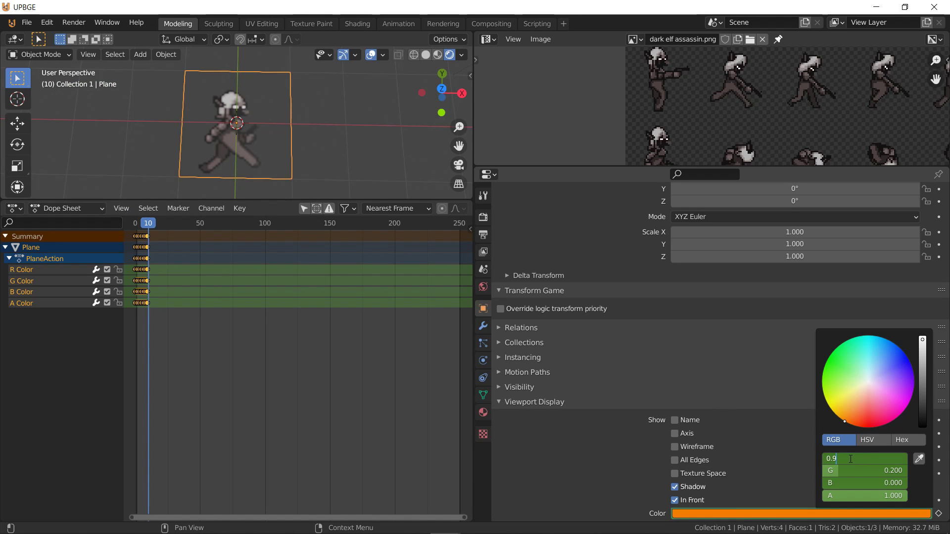
{"action": "key", "text": "Delete"}
{"action": "key", "text": "Delete"}
{"action": "key", "text": "Return"}
- Switch the PlaneAction colour keys to constant interpolation in the Dope Sheet
{"action": "left_click", "coordinate": [240, 209]}
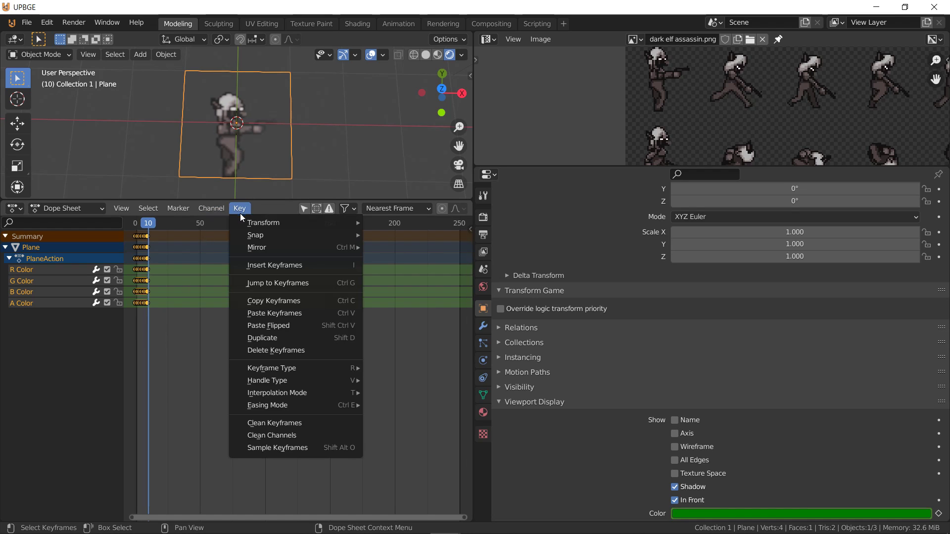
{"action": "mouse_move", "coordinate": [290, 393]}
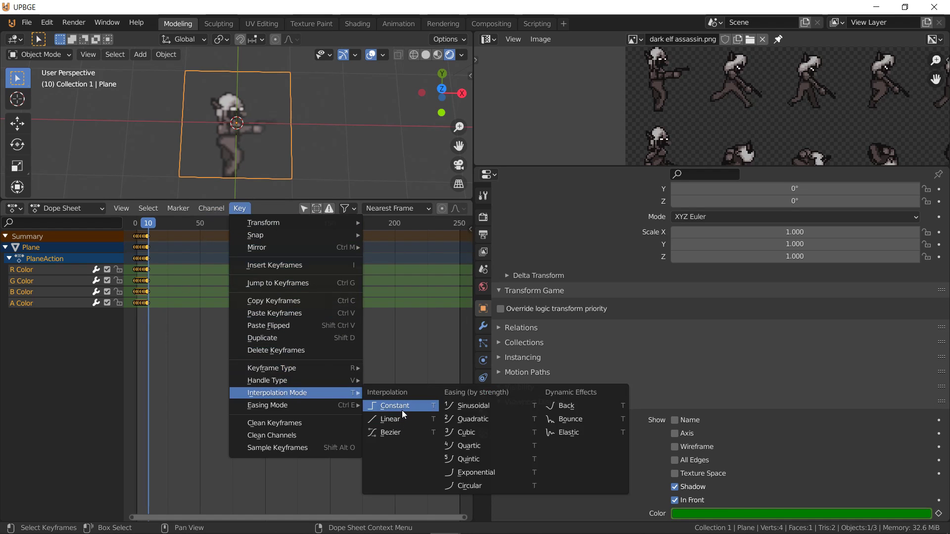
{"action": "left_click", "coordinate": [391, 419]}
- Preview the animation and a game run, then rewind to frame 0
{"action": "key", "text": "space"}
{"action": "key", "text": "Escape"}
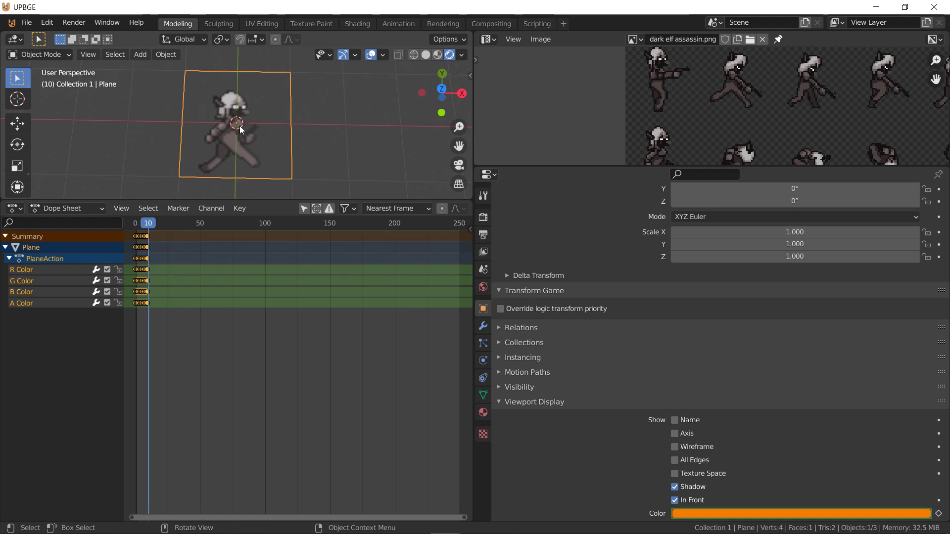
{"action": "key", "text": "p"}
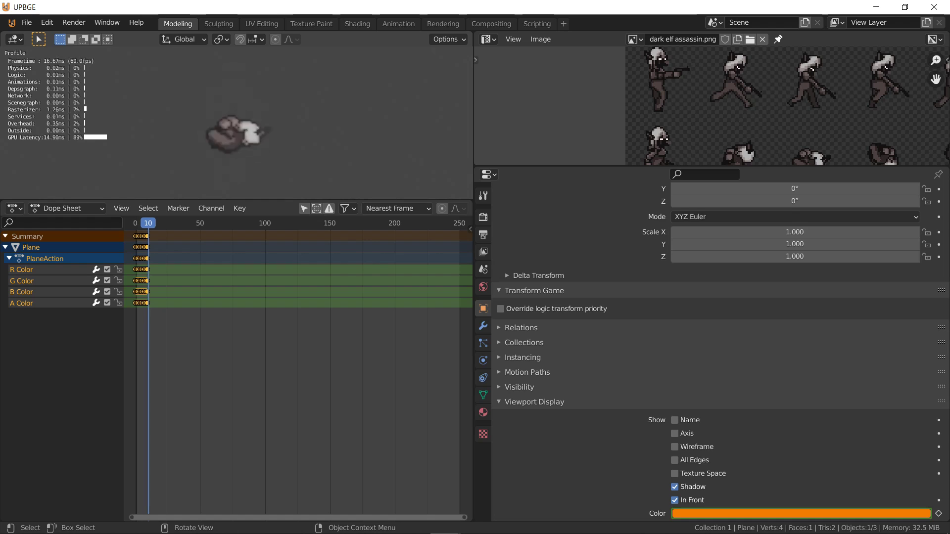
{"action": "key", "text": "Escape"}
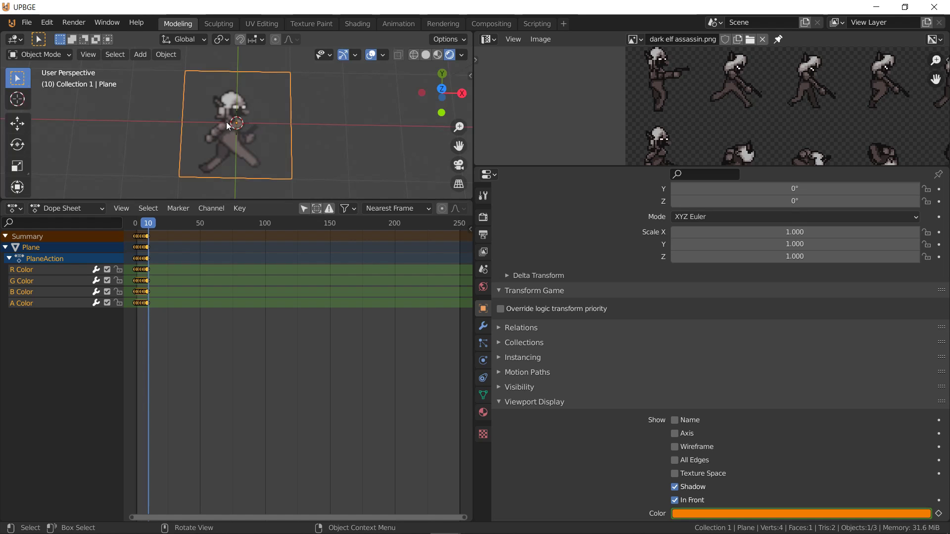
{"action": "key", "text": "Left"}
{"action": "key", "text": "Left"}
{"action": "key", "text": "Left"}
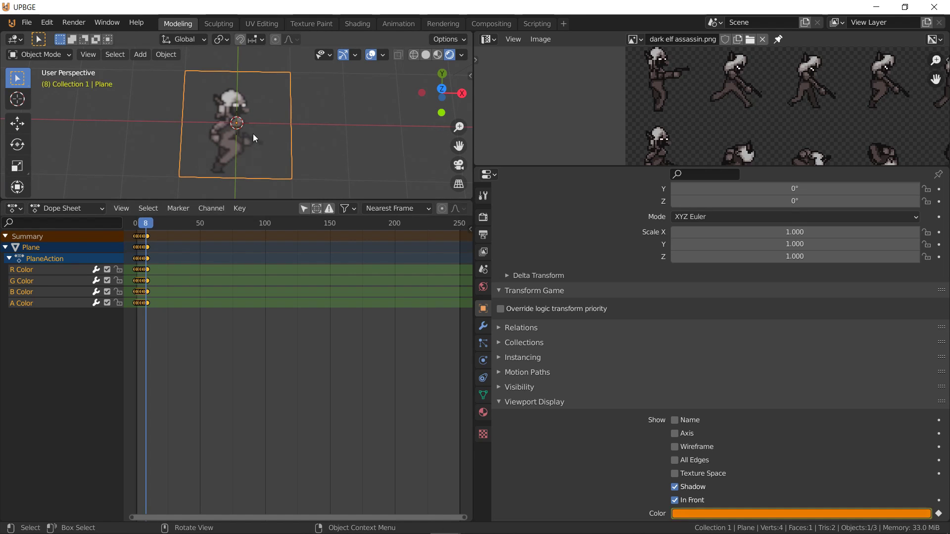
{"action": "key", "text": "shift+Left"}
- In the Logic Editor, add a Mouse sensor and a second Action actuator to the Plane
{"action": "left_click", "coordinate": [15, 208]}
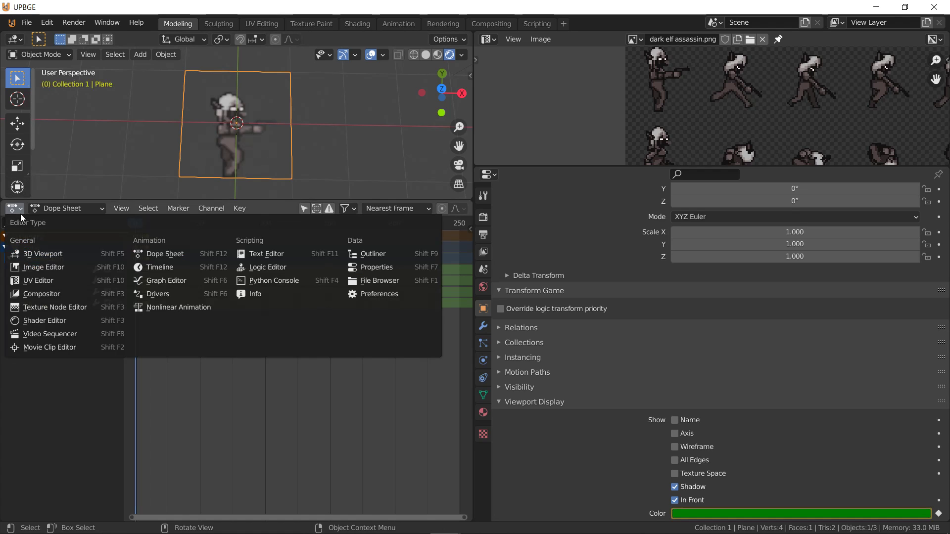
{"action": "left_click", "coordinate": [287, 269]}
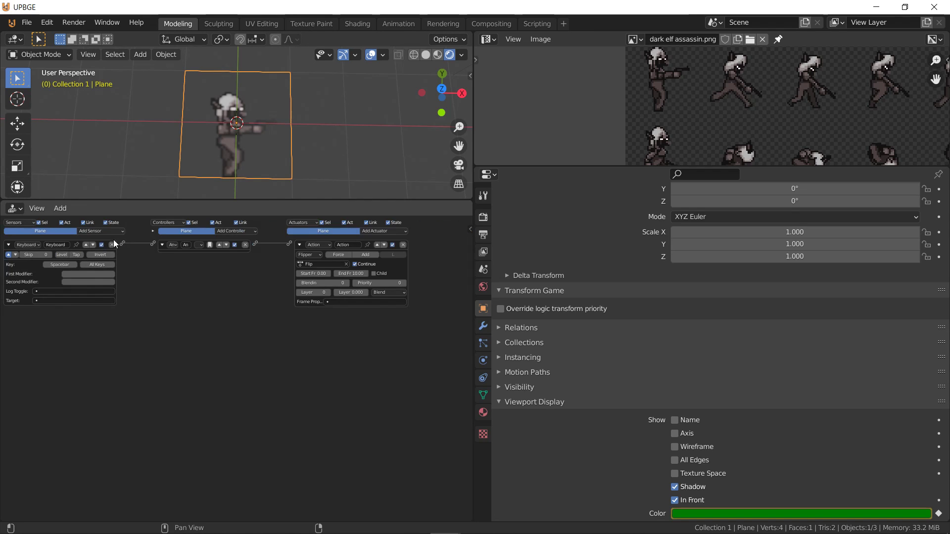
{"action": "left_click", "coordinate": [109, 231]}
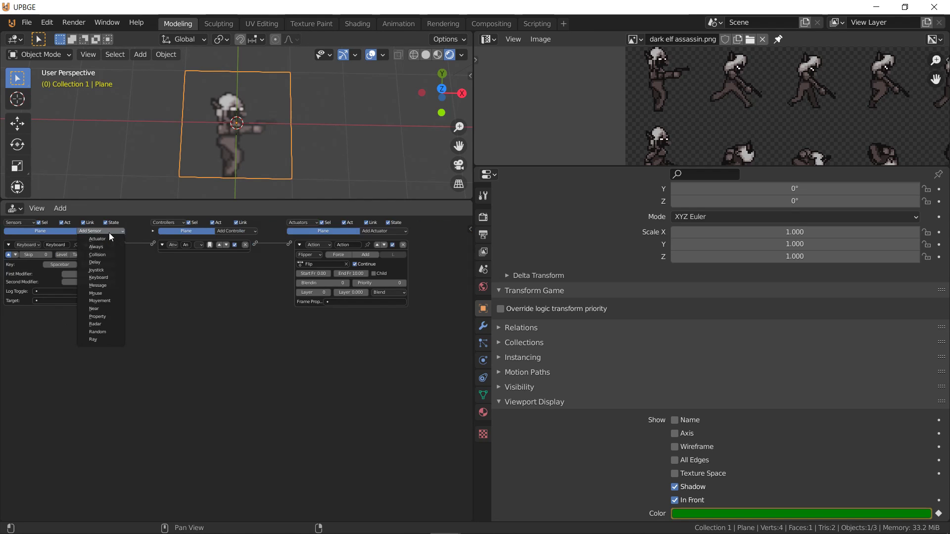
{"action": "left_click", "coordinate": [109, 291]}
{"action": "left_click", "coordinate": [384, 231]}
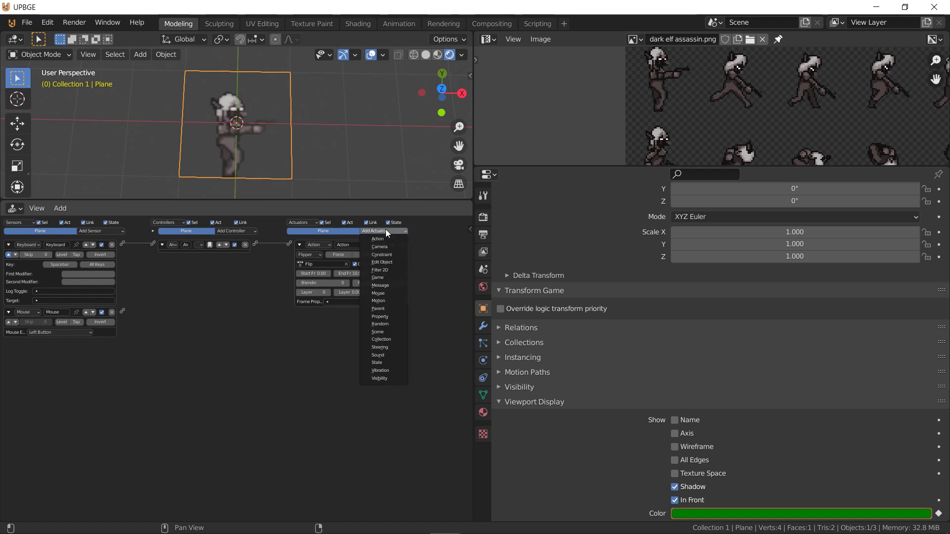
{"action": "left_click", "coordinate": [378, 239]}
- Link the Mouse sensor to Action.001, set to play Flip.001 in Loop End mode
{"action": "left_click_drag", "start_coordinate": [123, 310], "coordinate": [289, 312]}
{"action": "left_click", "coordinate": [322, 332]}
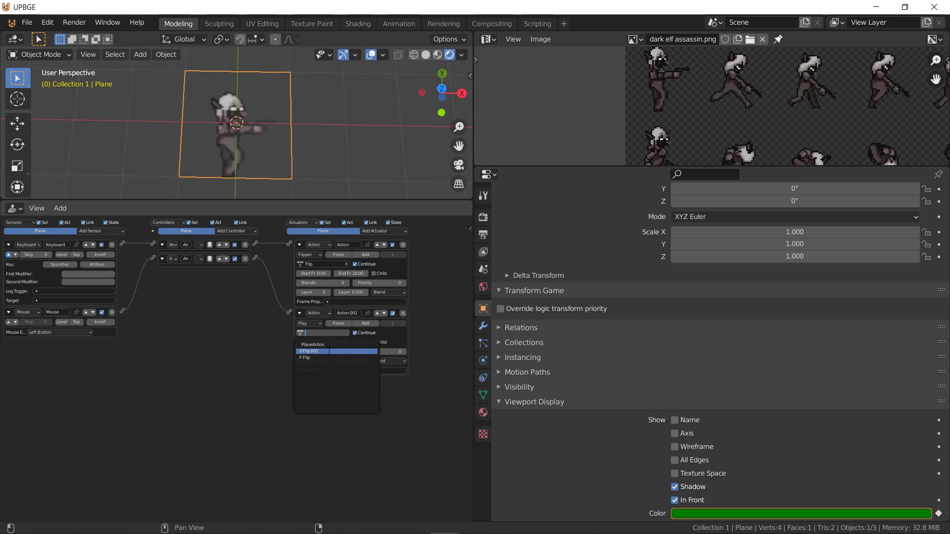
{"action": "left_click", "coordinate": [327, 351]}
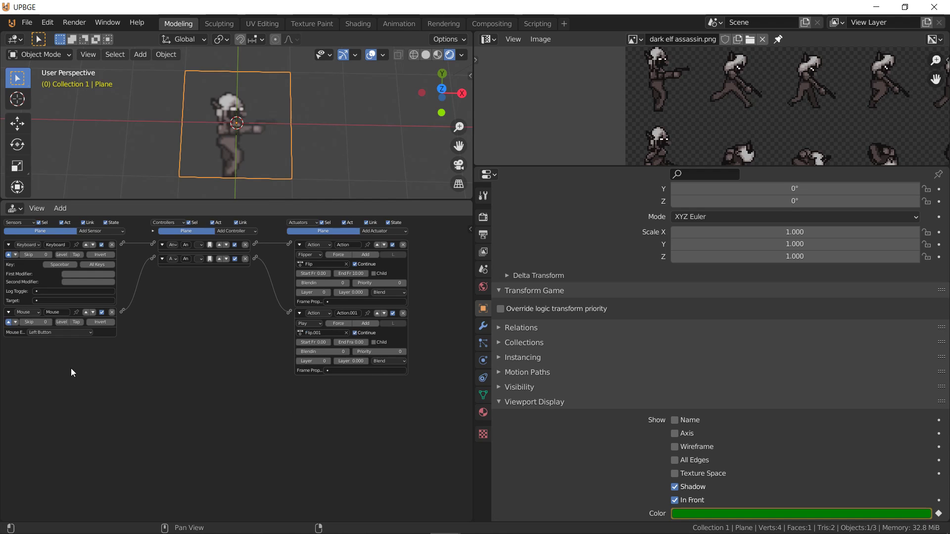
{"action": "left_click", "coordinate": [315, 325]}
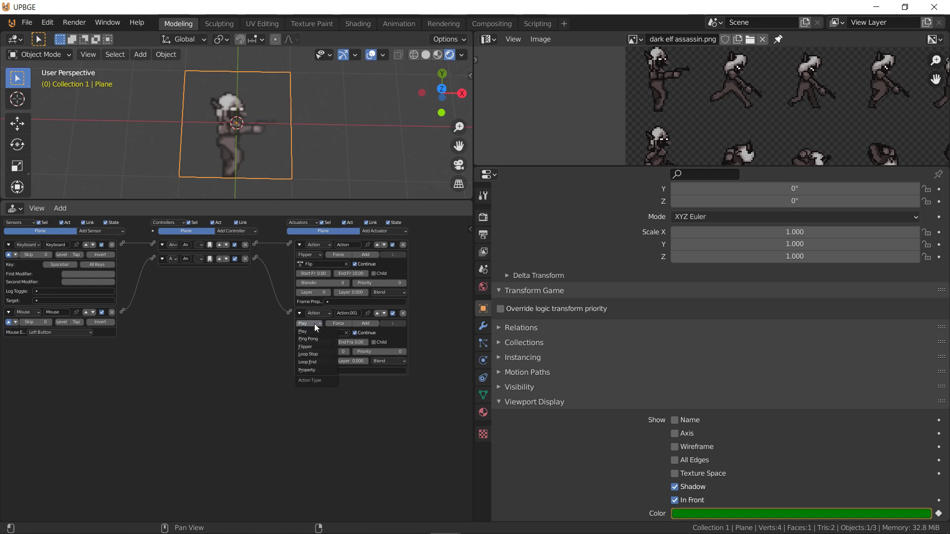
{"action": "left_click", "coordinate": [318, 363]}
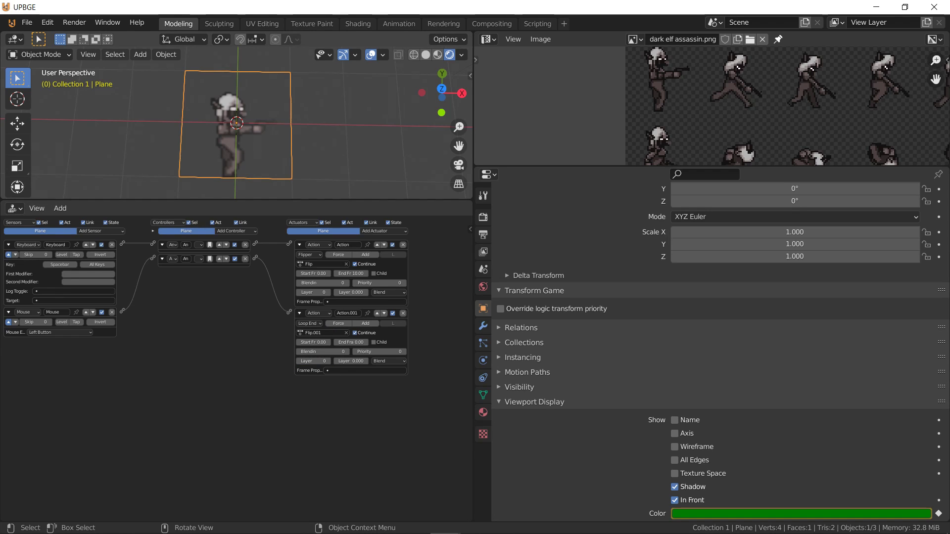
- Test the game, then set Action.001's end frame to 10
{"action": "key", "text": "p"}
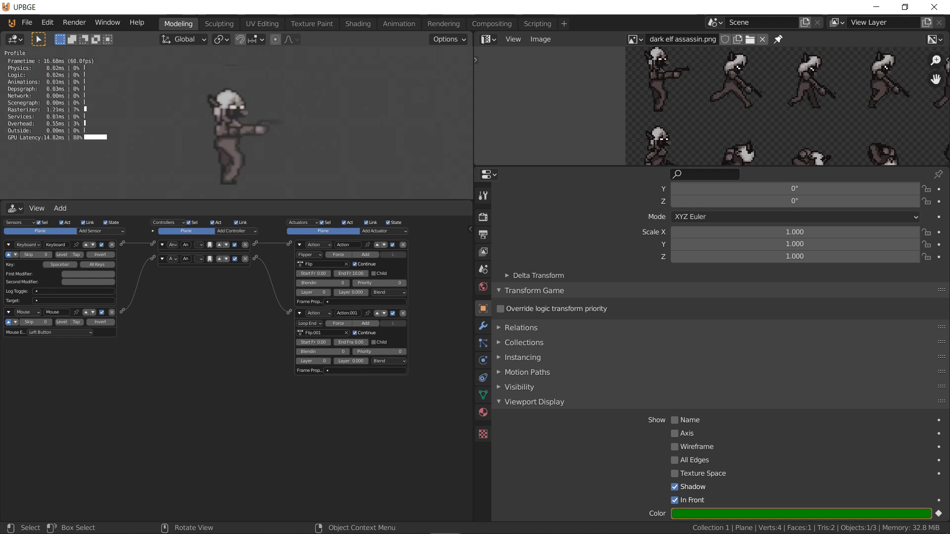
{"action": "key", "text": "Escape"}
{"action": "double_click", "coordinate": [351, 342]}
{"action": "type", "text": "10"}
{"action": "key", "text": "Return"}
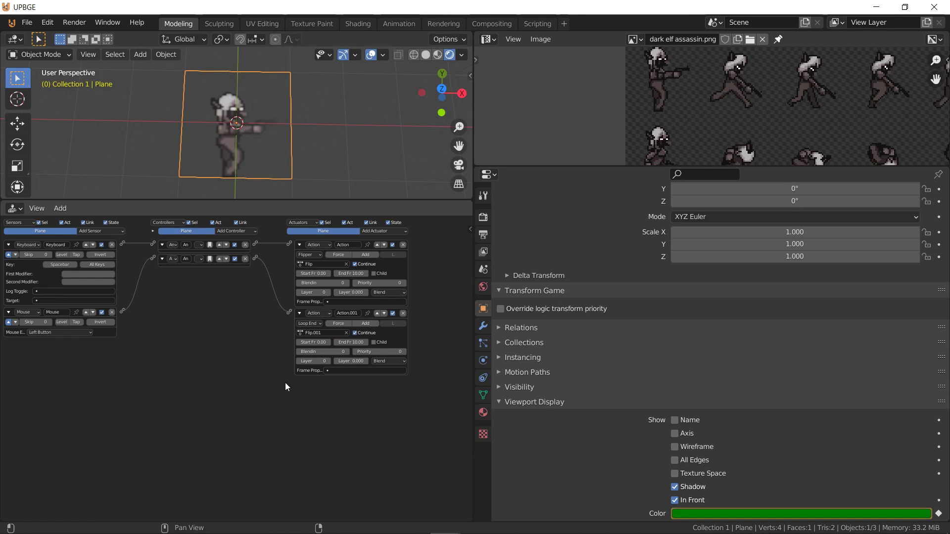
- Retest, switch Action.001's playback to Loop Stop, and test again
{"action": "key", "text": "p"}
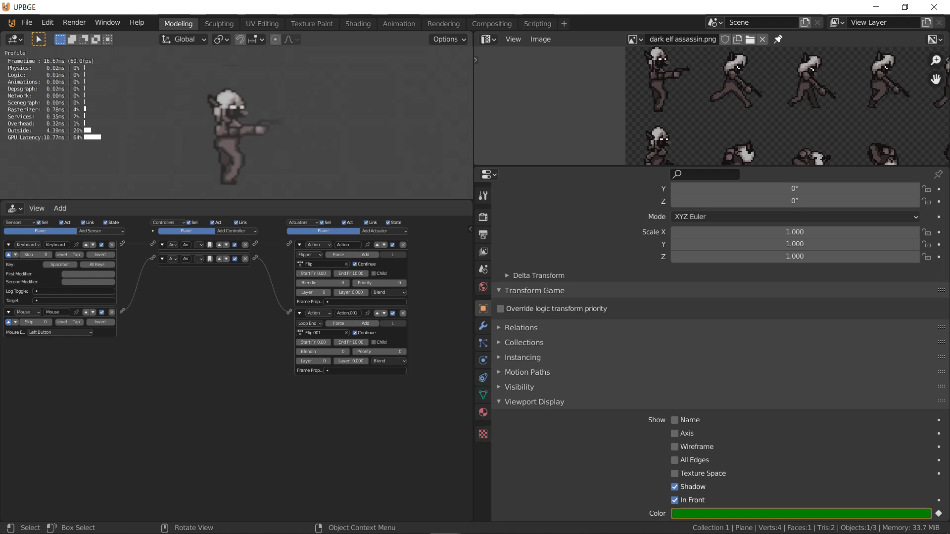
{"action": "key", "text": "Escape"}
{"action": "left_click", "coordinate": [316, 324]}
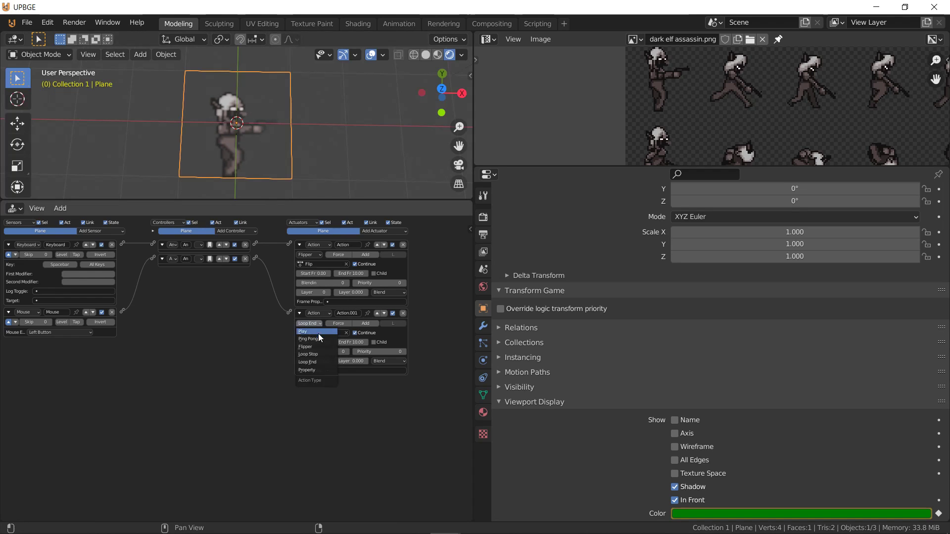
{"action": "left_click", "coordinate": [319, 355]}
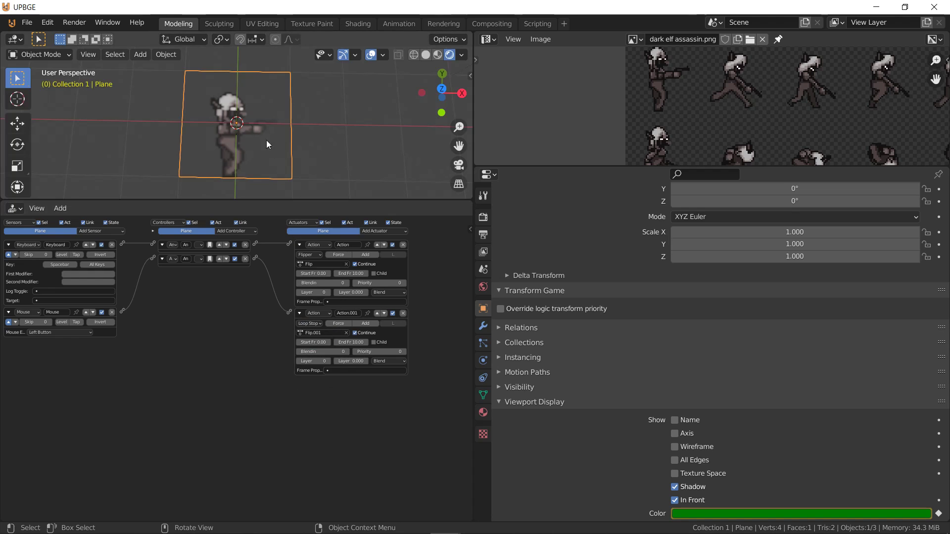
{"action": "key", "text": "p"}
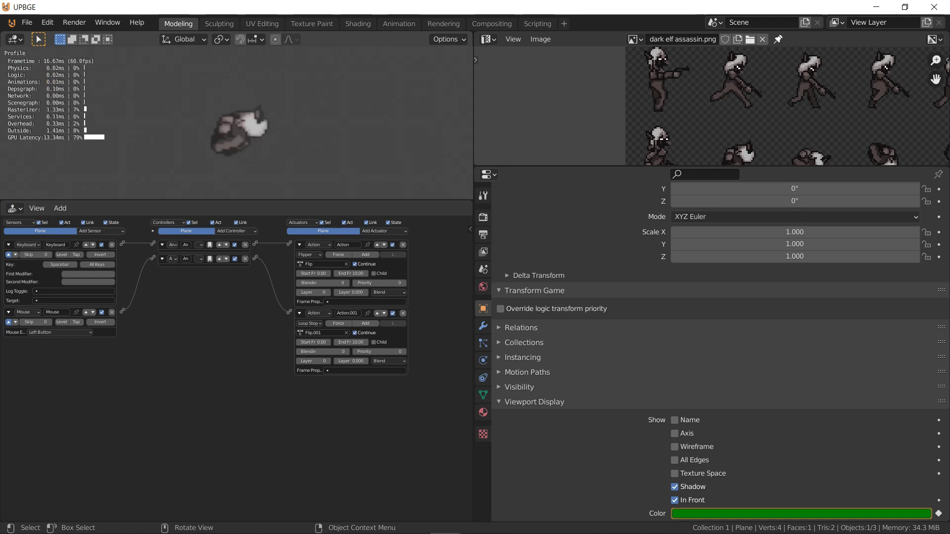
{"action": "key", "text": "Escape"}
- Put Action.001 on layer 1 and test the game
{"action": "left_click", "coordinate": [323, 361]}
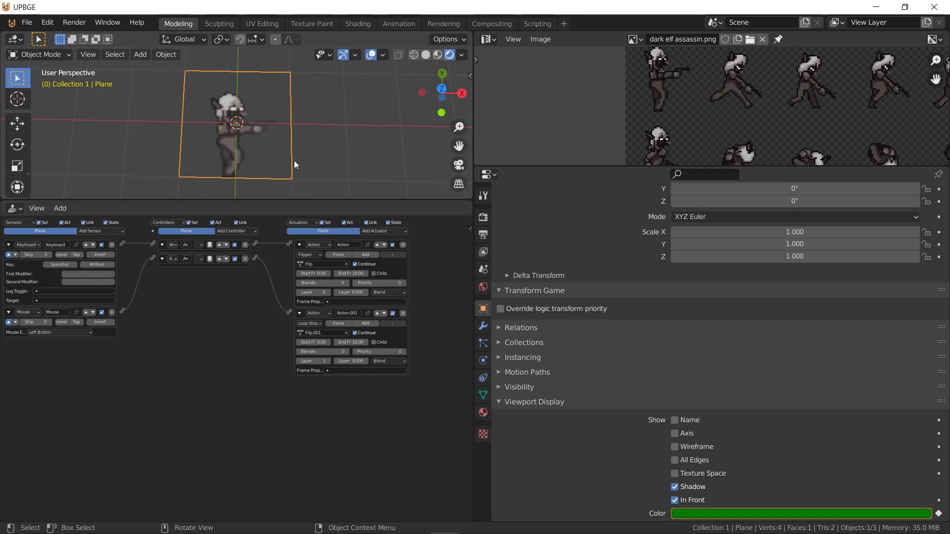
{"action": "key", "text": "p"}
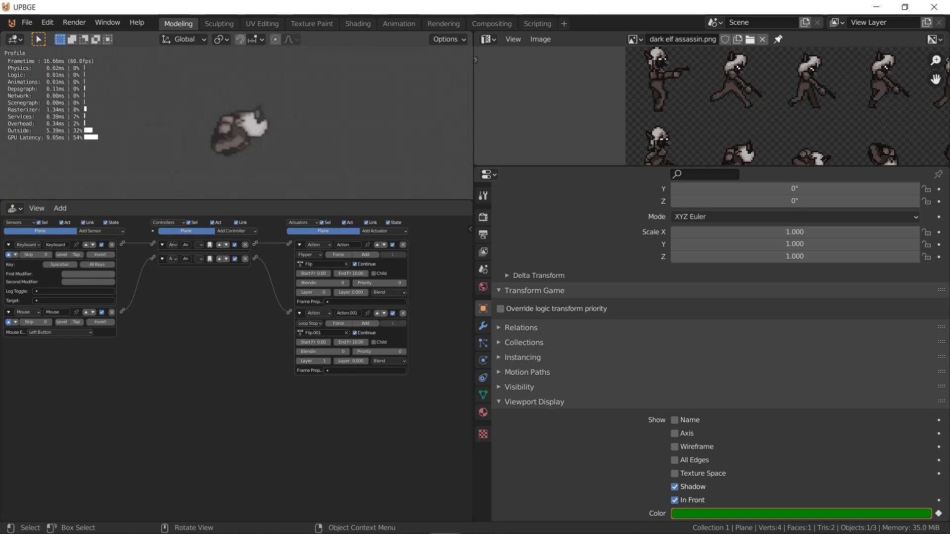
{"action": "key", "text": "Escape"}
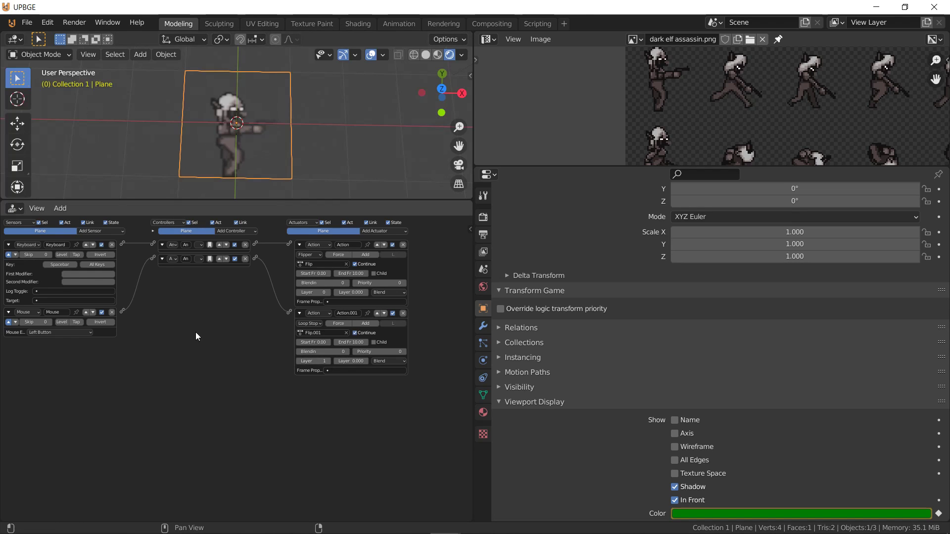
- Set the first Action actuator to Play mode and test flipping the sprite with Space
{"action": "left_click", "coordinate": [313, 255]}
{"action": "left_click", "coordinate": [314, 262]}
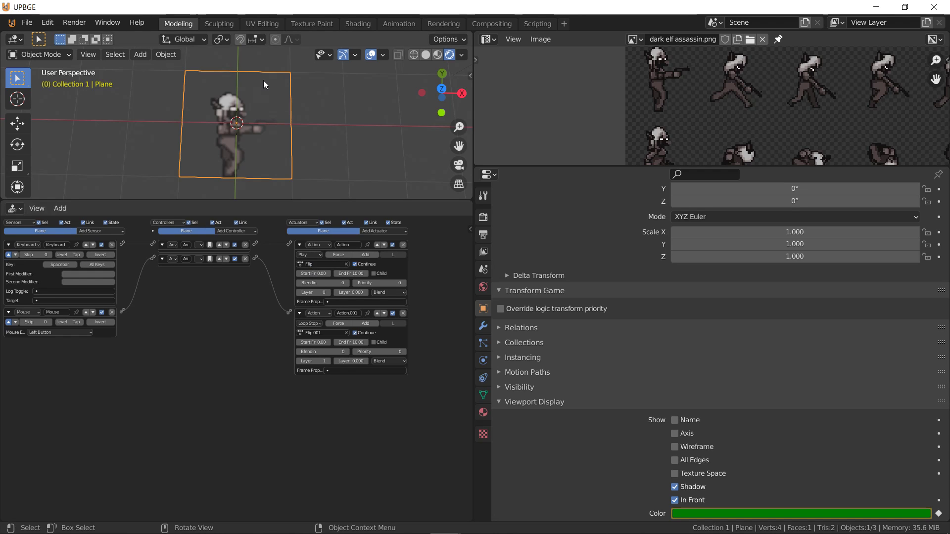
{"action": "key", "text": "p"}
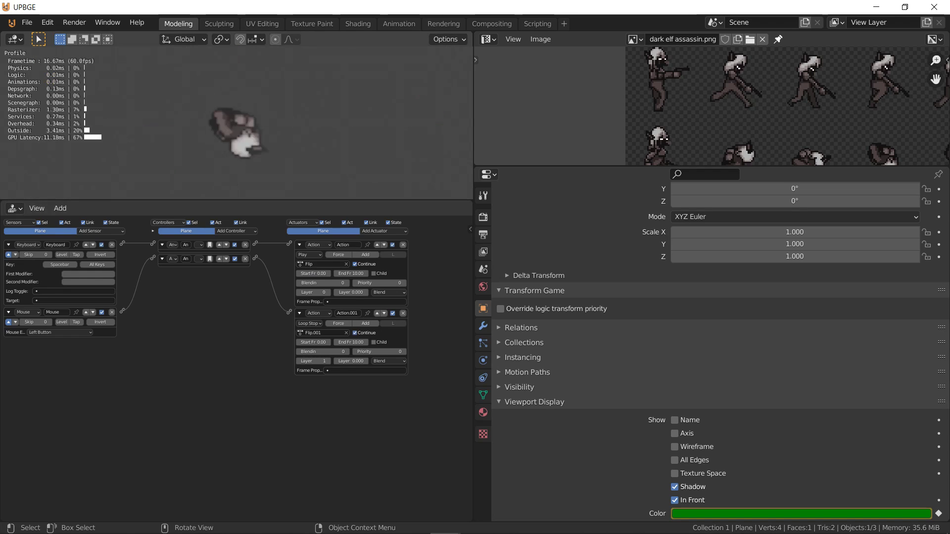
{"action": "key", "text": "space"}
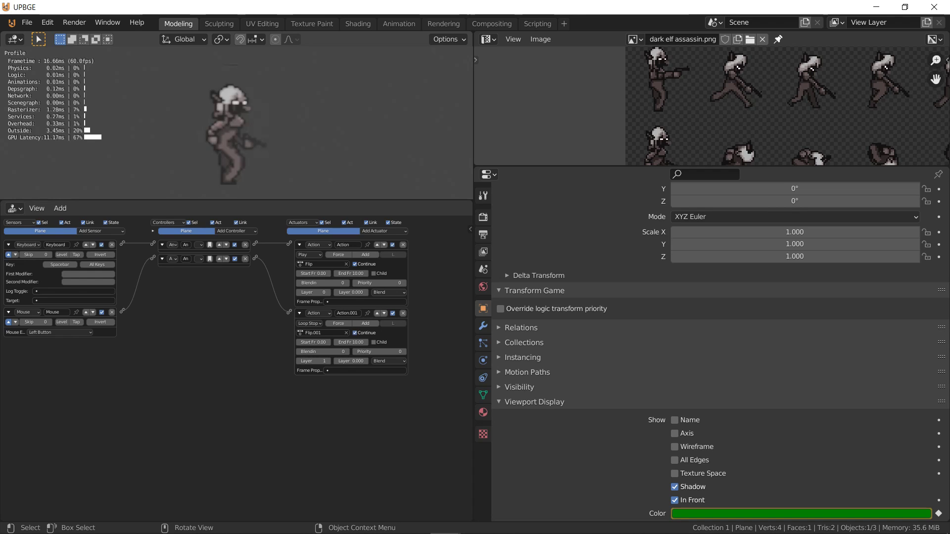
{"action": "key", "text": "Escape"}
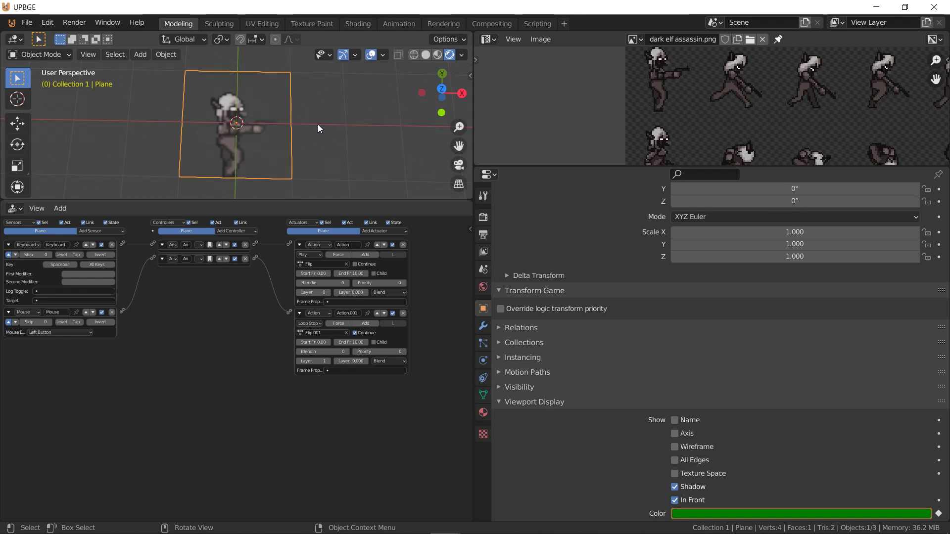
{"action": "key", "text": "p"}
{"action": "key", "text": "space"}
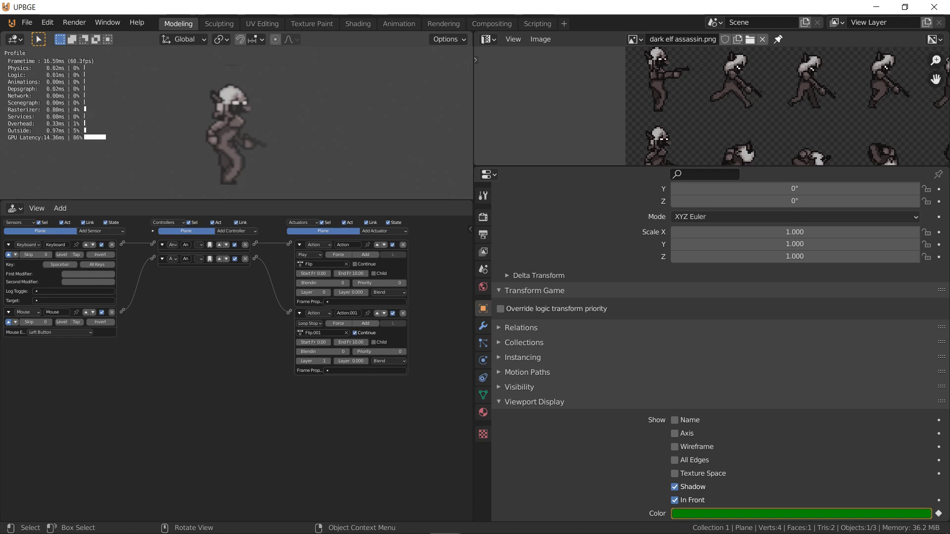
{"action": "key", "text": "space"}
{"action": "key", "text": "Escape"}
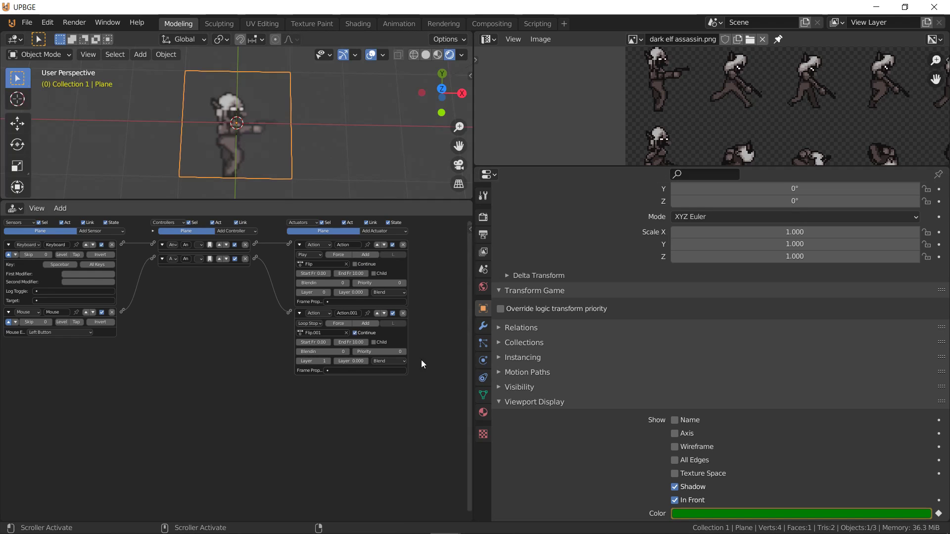
- Give the second actuator priority 1, change the first actuator's layer weight, and test
{"action": "left_click", "coordinate": [403, 352]}
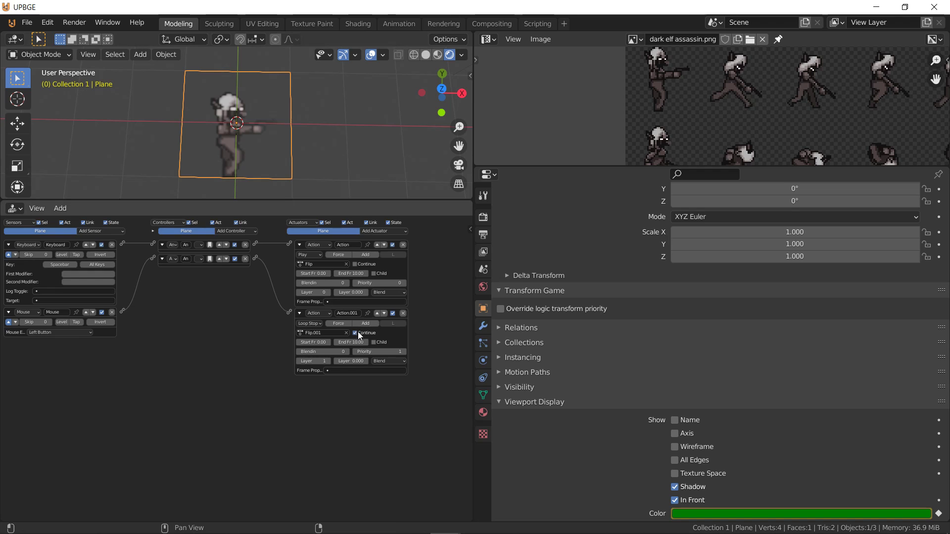
{"action": "left_click", "coordinate": [351, 293]}
{"action": "type", "text": "0.0"}
{"action": "key", "text": "Return"}
{"action": "key", "text": "p"}
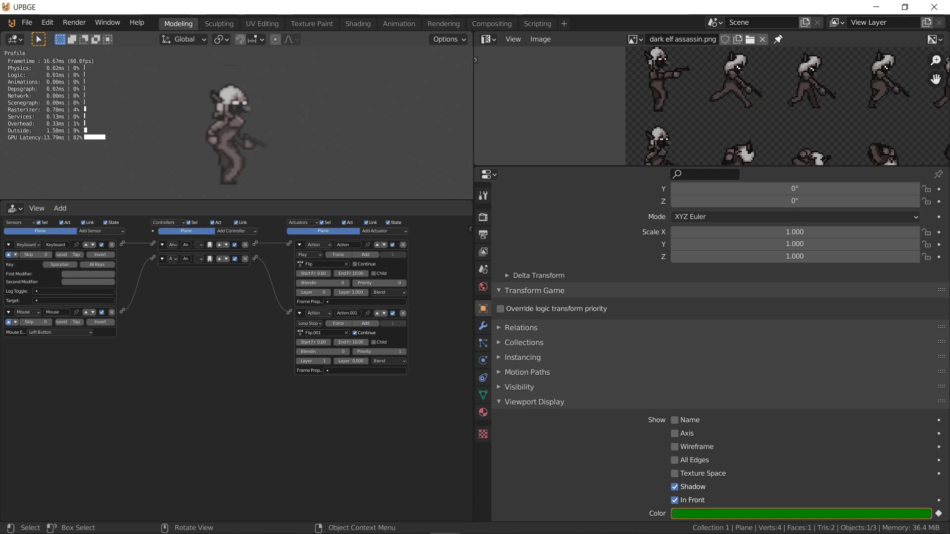
{"action": "key", "text": "Escape"}
- Set the second Action actuator to Play mode and test the game
{"action": "left_click", "coordinate": [307, 324]}
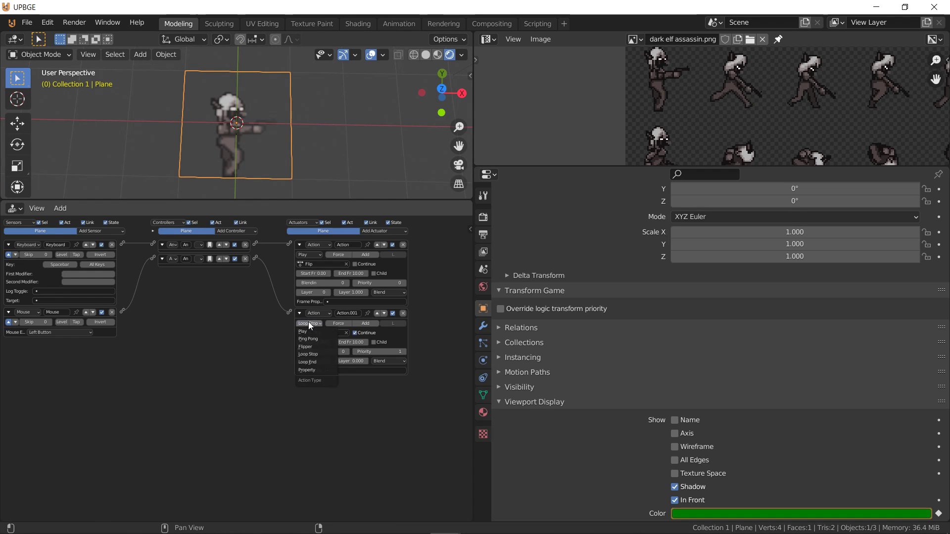
{"action": "left_click", "coordinate": [316, 331]}
{"action": "key", "text": "p"}
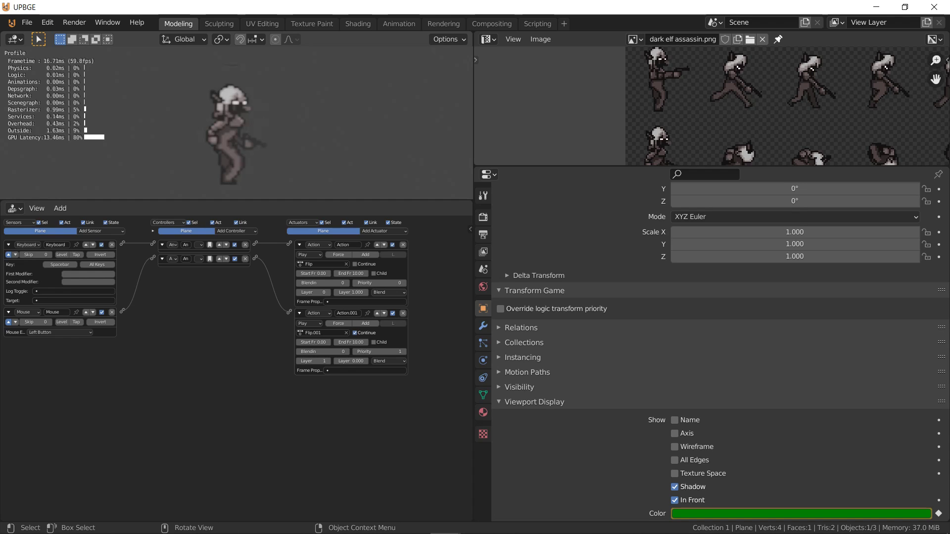
{"action": "key", "text": "Escape"}
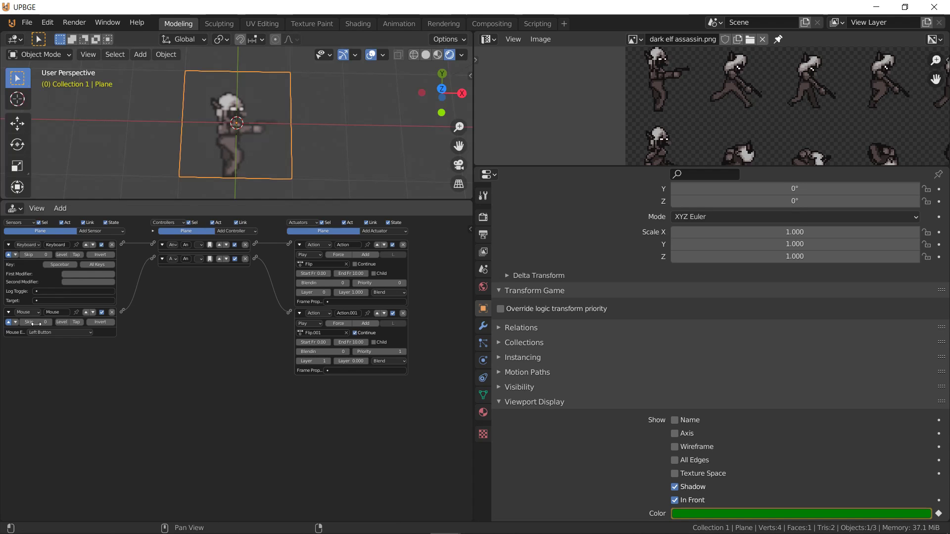
- Add a Mouse.001 sensor and connect it to the second controller
{"action": "left_click", "coordinate": [116, 230]}
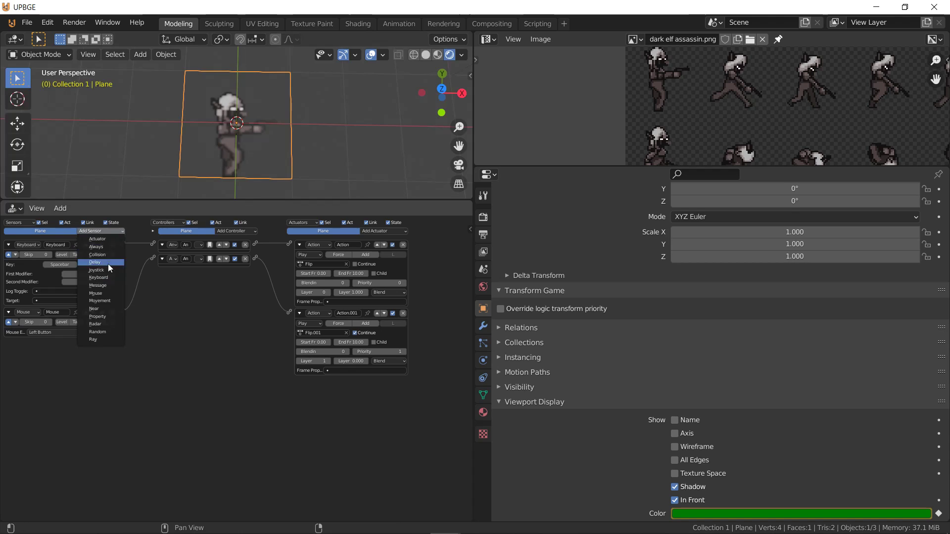
{"action": "left_click", "coordinate": [110, 293]}
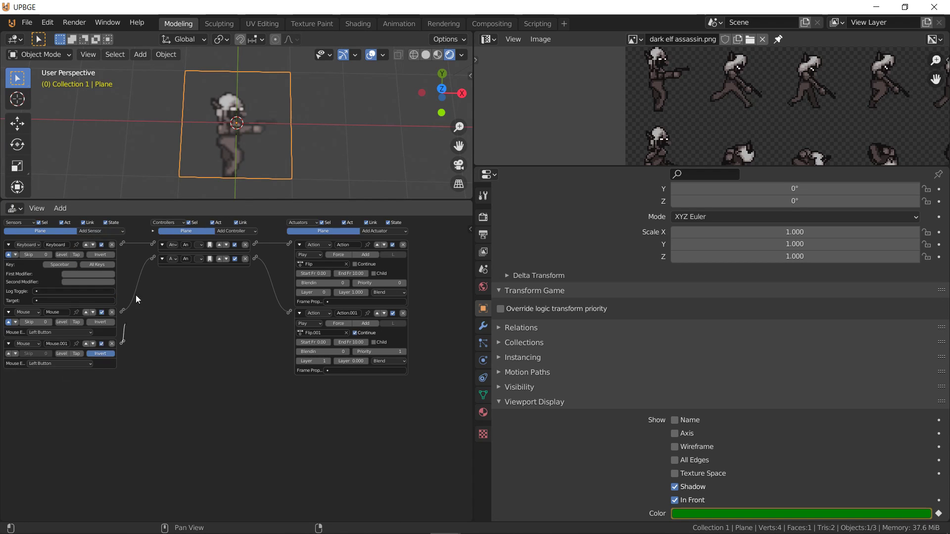
{"action": "left_click_drag", "start_coordinate": [136, 295], "coordinate": [155, 239]}
{"action": "left_click_drag", "start_coordinate": [122, 342], "coordinate": [153, 245]}
- Add a Keyboard sensor wired to the second controller, then test the roll with Space
{"action": "left_click", "coordinate": [101, 231]}
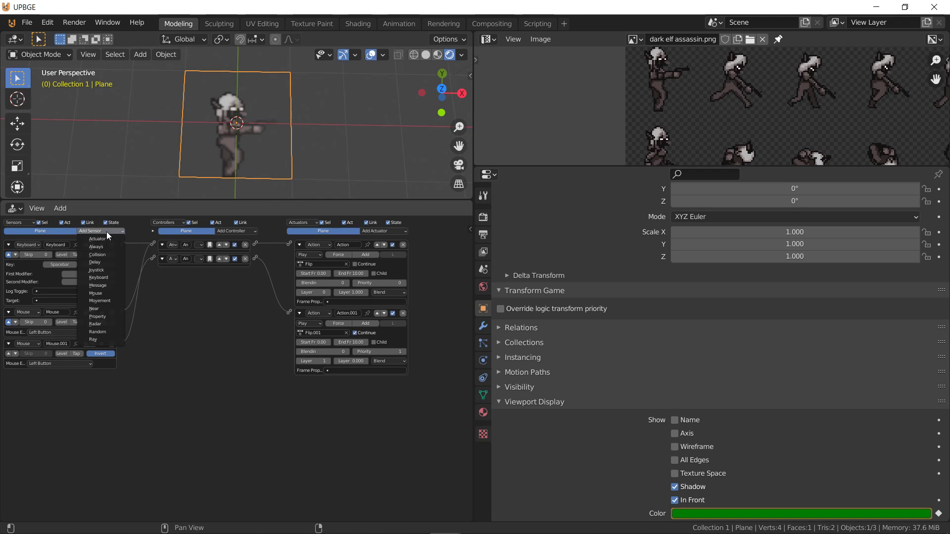
{"action": "left_click", "coordinate": [106, 278]}
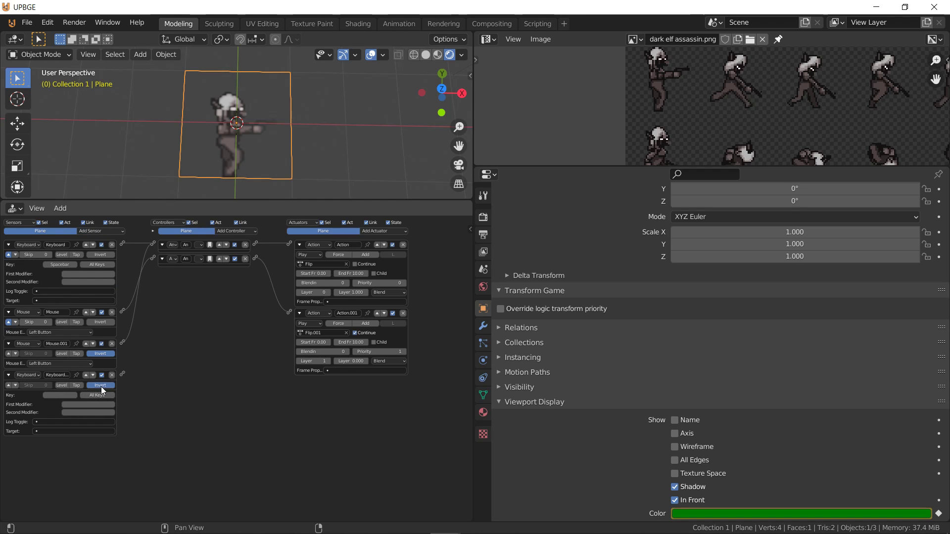
{"action": "left_click_drag", "start_coordinate": [121, 374], "coordinate": [153, 258]}
{"action": "key", "text": "p"}
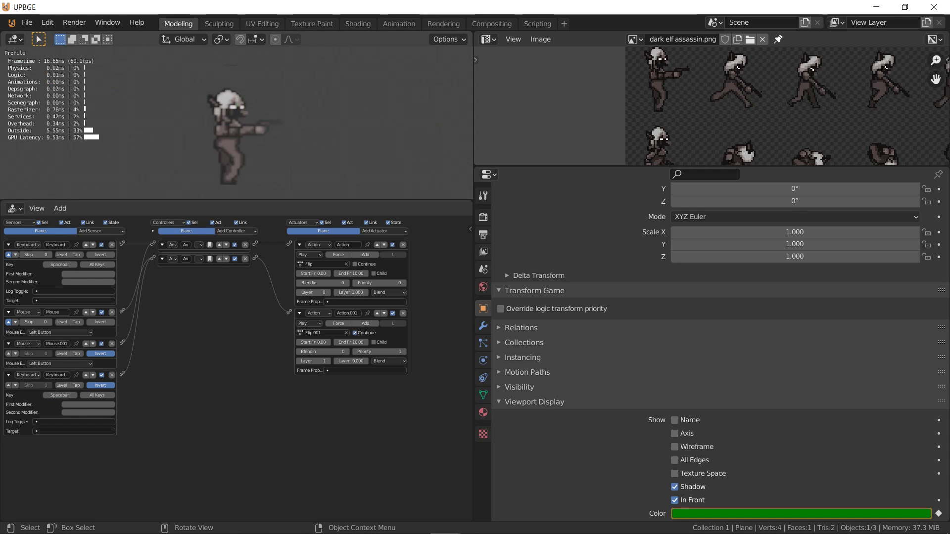
{"action": "key", "text": "space"}
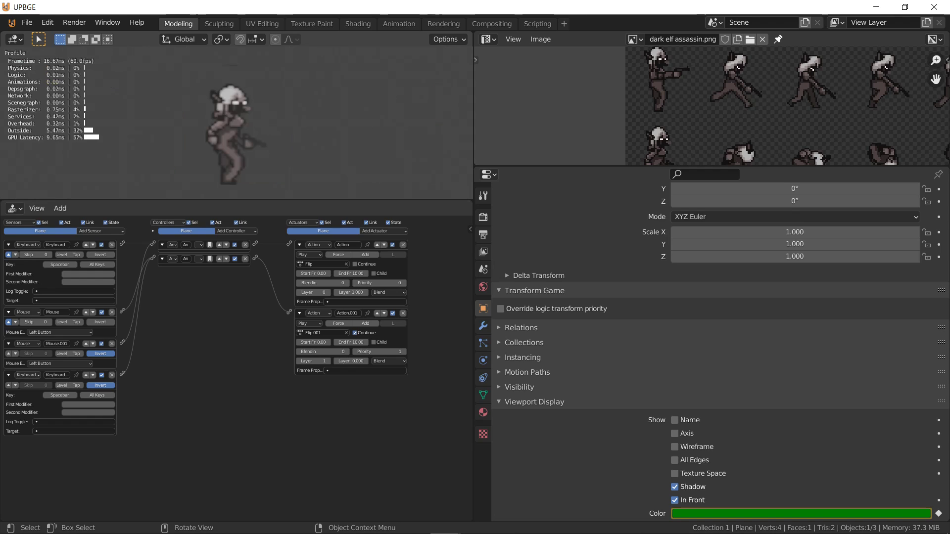
{"action": "key", "text": "space"}
{"action": "key", "text": "Escape"}
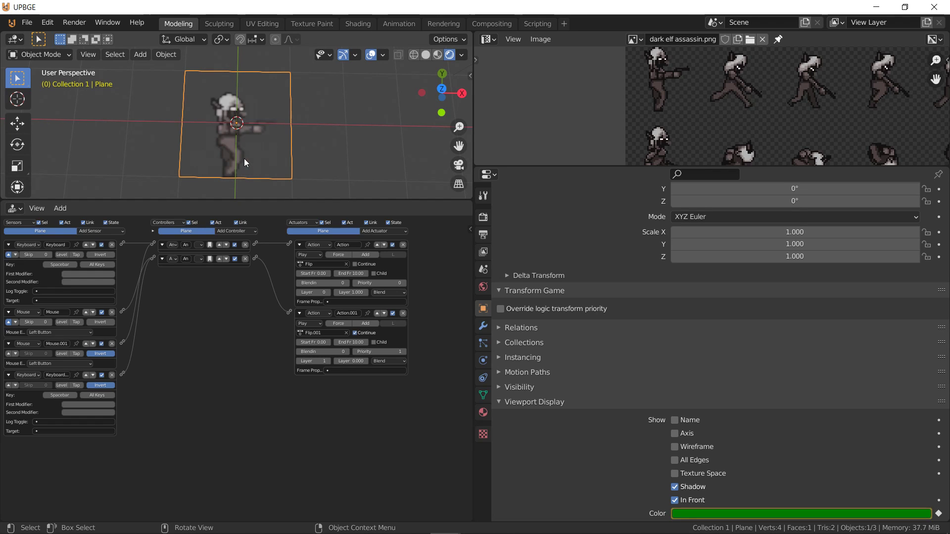
- Turn off pulse repeat on the Mouse and first Keyboard sensors, then test
{"action": "left_click", "coordinate": [8, 322]}
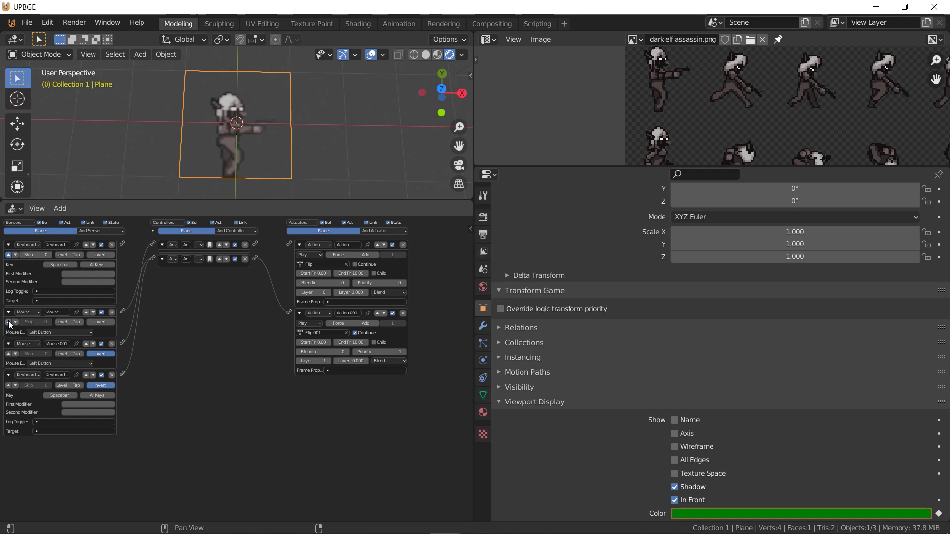
{"action": "left_click", "coordinate": [9, 255]}
{"action": "key", "text": "p"}
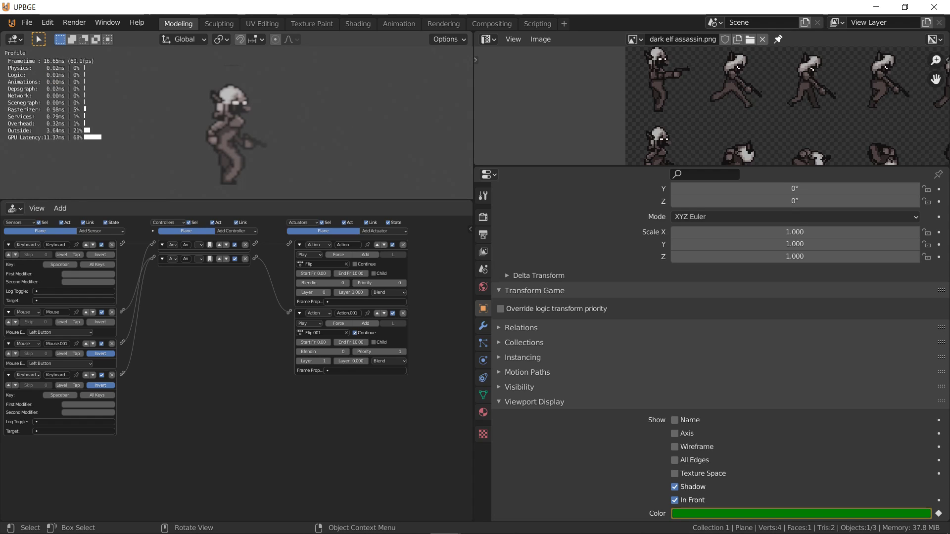
{"action": "key", "text": "Escape"}
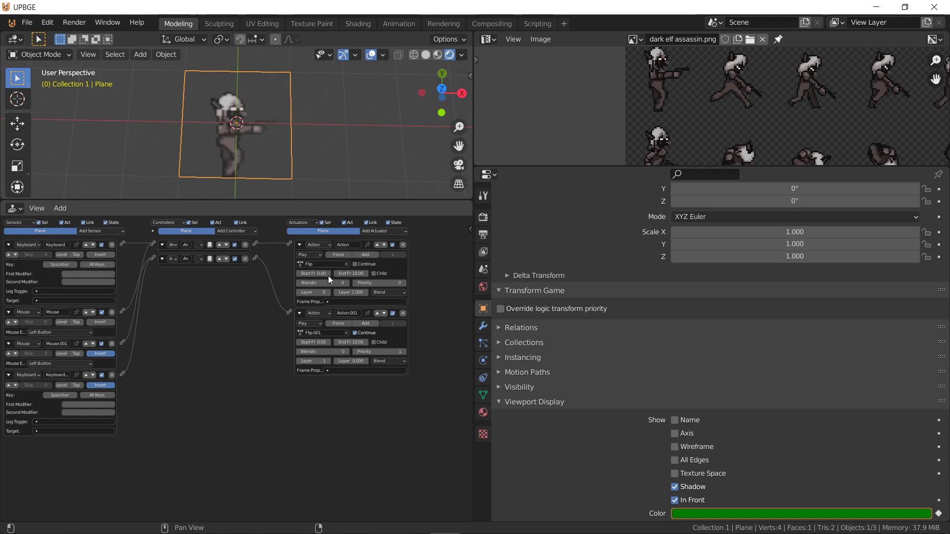
- Make the first action continue and both actions blend additively, then test twice
{"action": "left_click", "coordinate": [362, 264]}
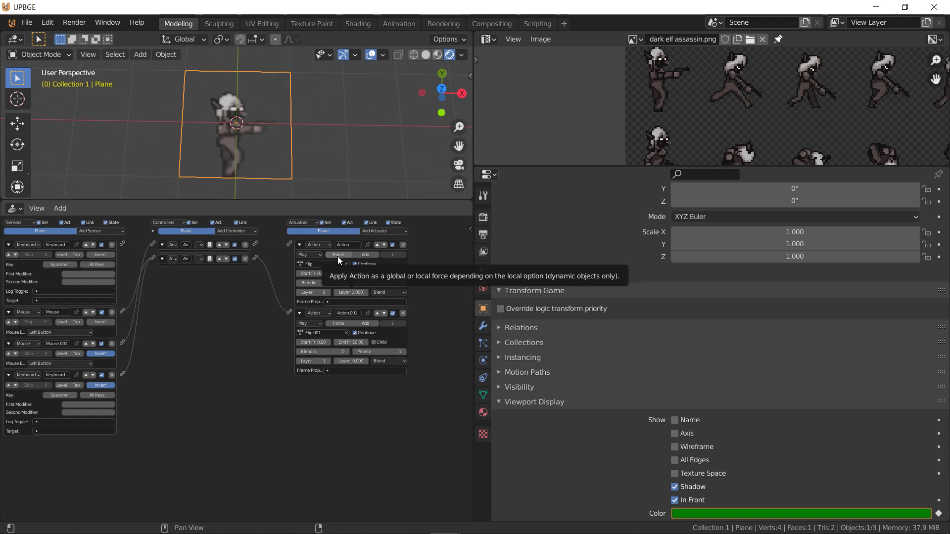
{"action": "left_click", "coordinate": [369, 257]}
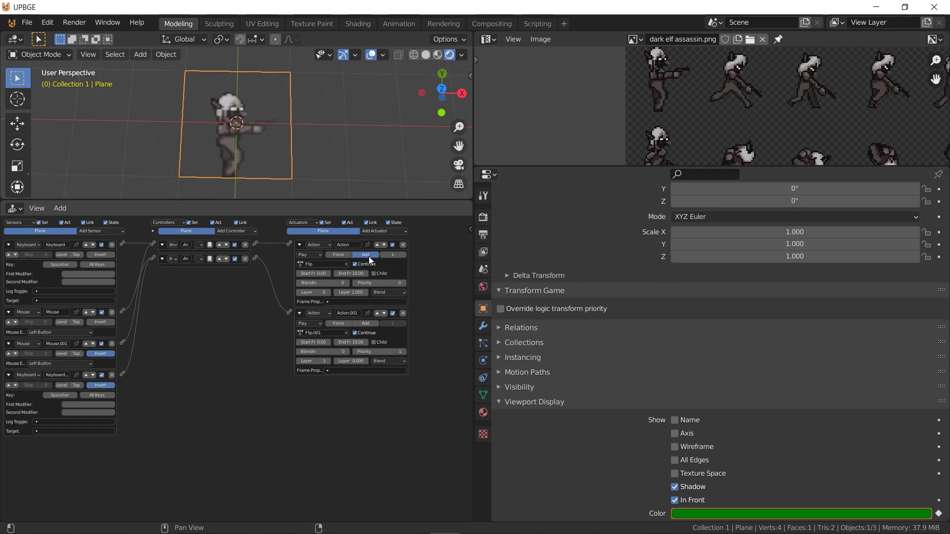
{"action": "left_click", "coordinate": [365, 323]}
{"action": "key", "text": "p"}
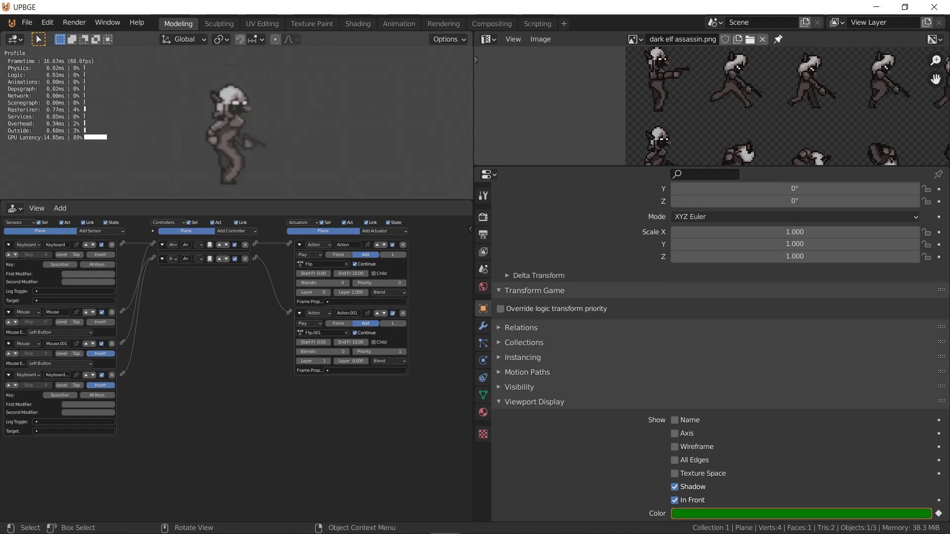
{"action": "key", "text": "Escape"}
{"action": "key", "text": "p"}
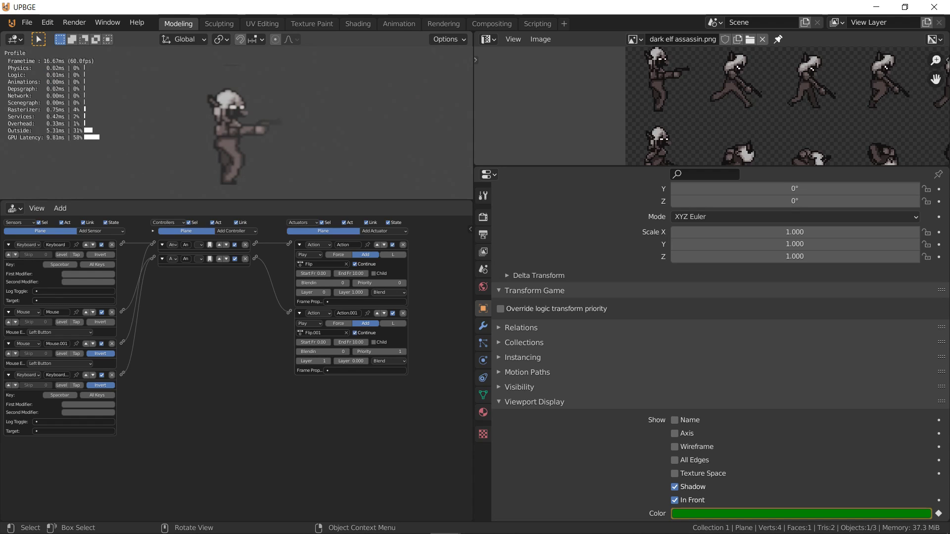
{"action": "key", "text": "Escape"}
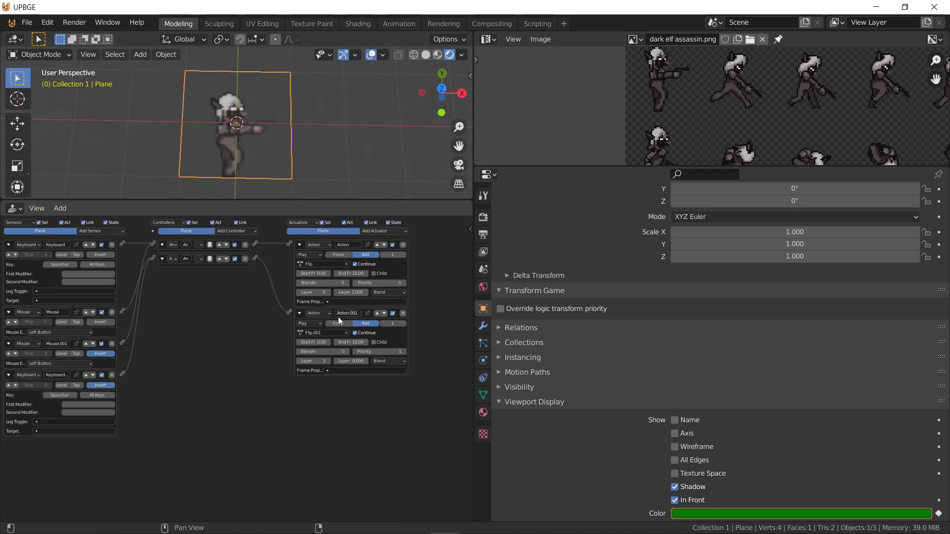
- Deactivate the first controller, test the game, and preview the animation
{"action": "left_click", "coordinate": [235, 245]}
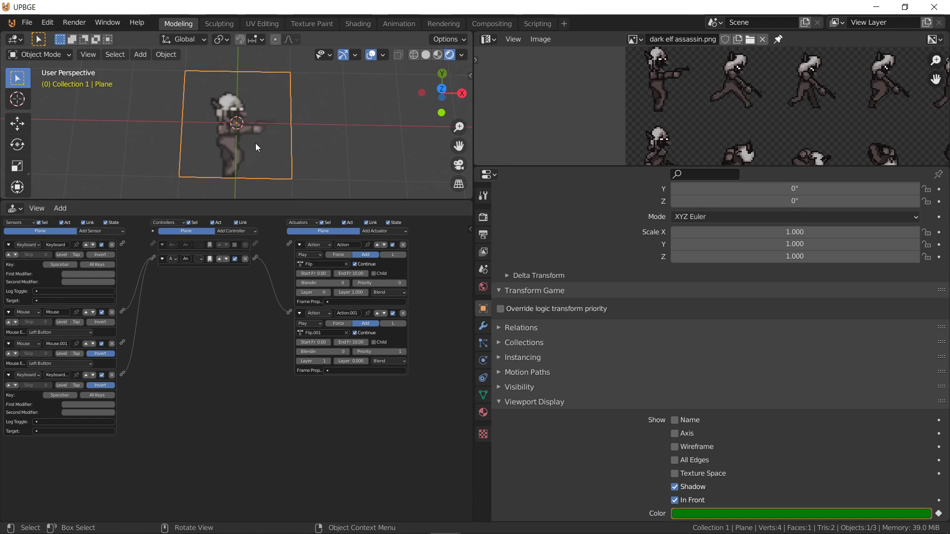
{"action": "key", "text": "p"}
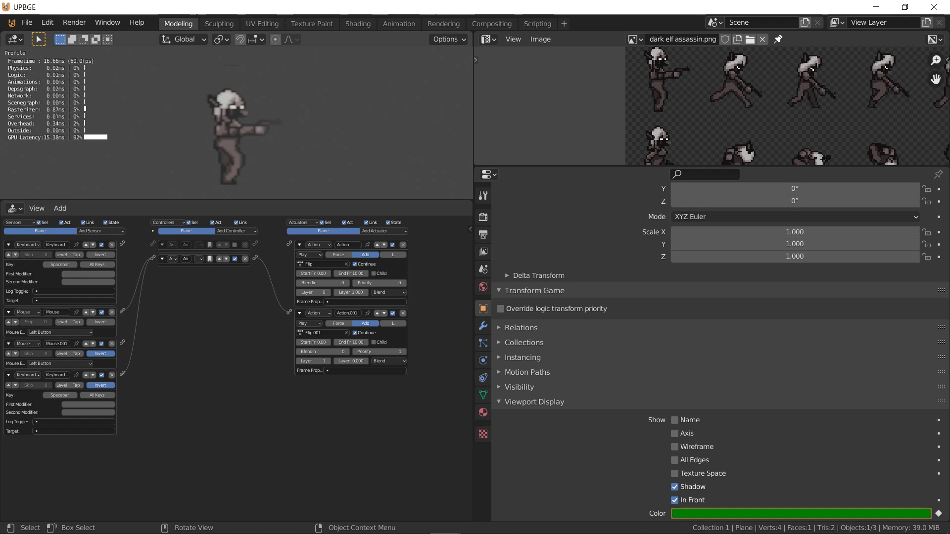
{"action": "key", "text": "Escape"}
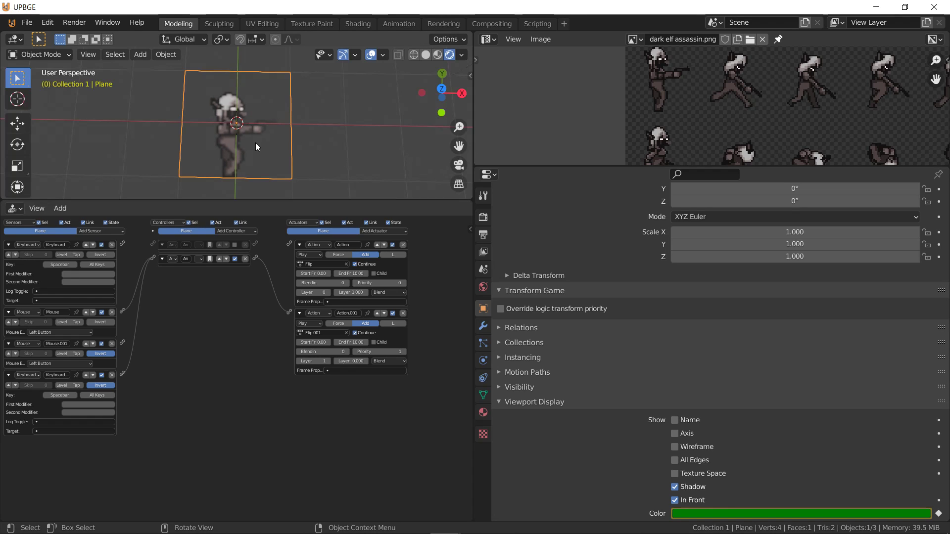
{"action": "key", "text": "space"}
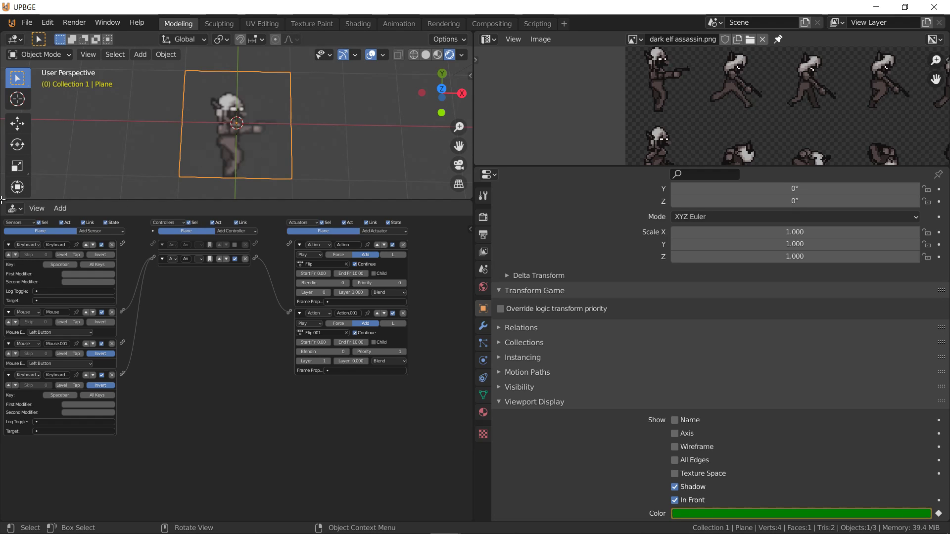
- Check the action names Flip, Flip.001 and PlaneAction in the NLA editor, then return to logic bricks
{"action": "left_click", "coordinate": [14, 208]}
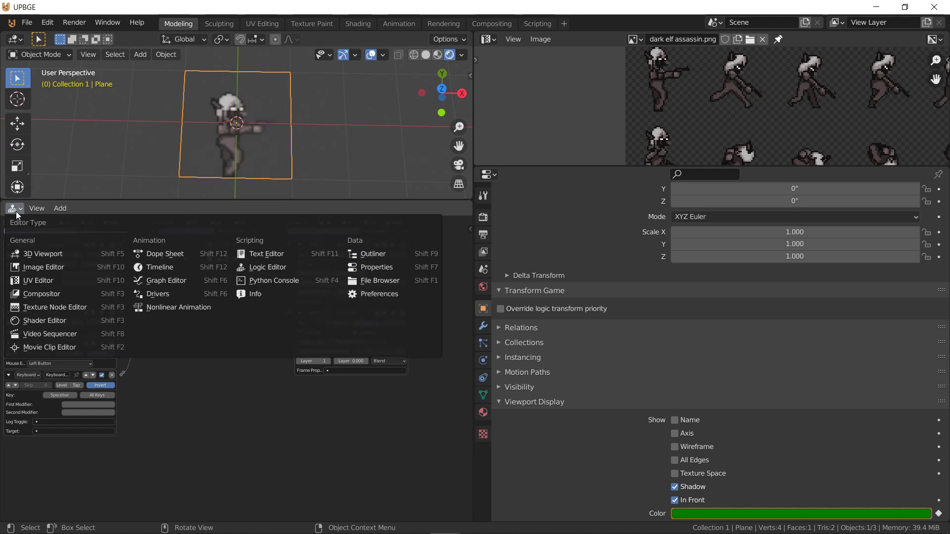
{"action": "left_click", "coordinate": [191, 311]}
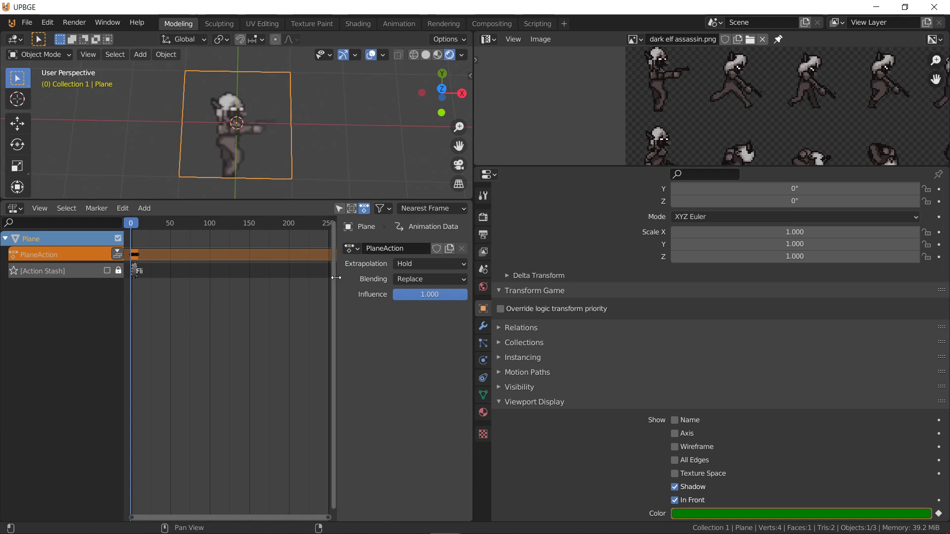
{"action": "left_click_drag", "start_coordinate": [335, 278], "coordinate": [200, 277]}
{"action": "left_click", "coordinate": [215, 249]}
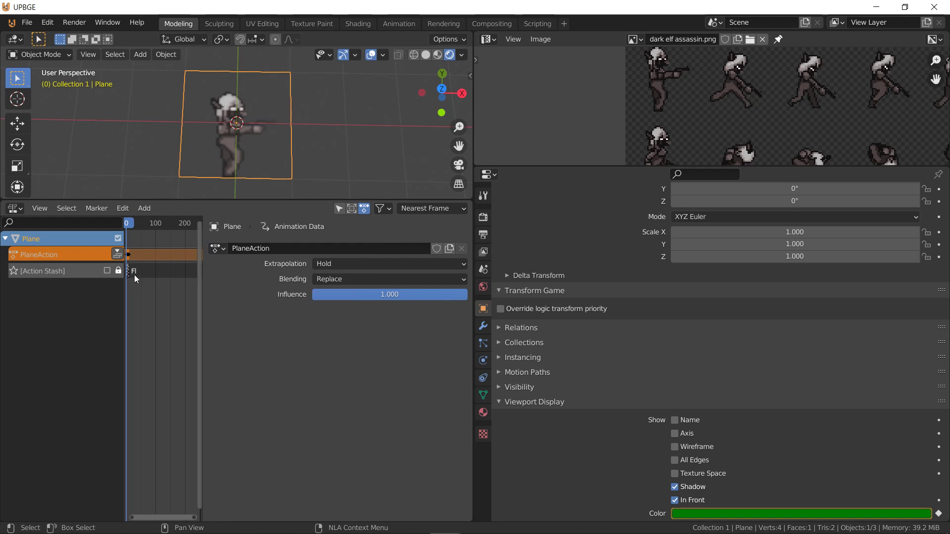
{"action": "left_click", "coordinate": [14, 208]}
{"action": "left_click", "coordinate": [298, 267]}
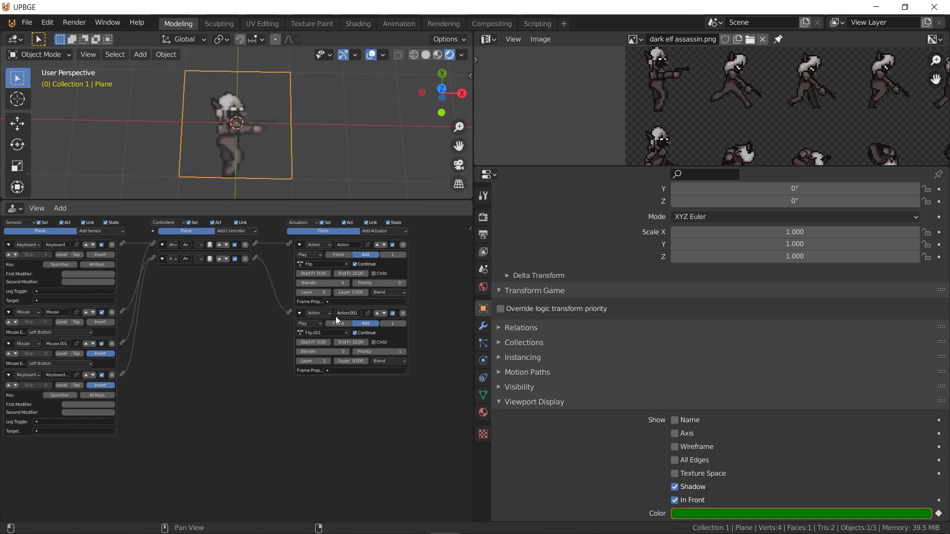
- Set the second actuator to PlaneAction, then run the game and trigger rolls with Space
{"action": "left_click", "coordinate": [313, 334]}
{"action": "left_click", "coordinate": [324, 343]}
{"action": "key", "text": "p"}
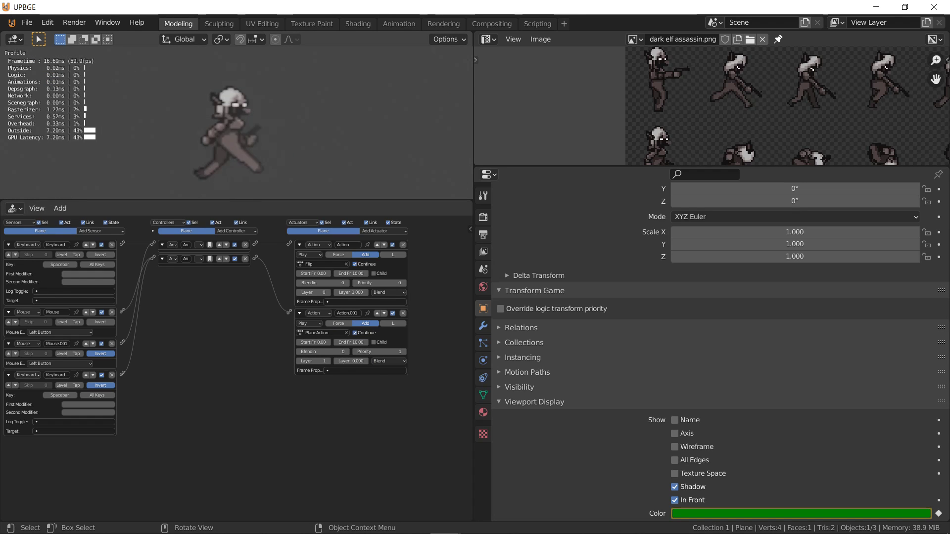
{"action": "key", "text": "space"}
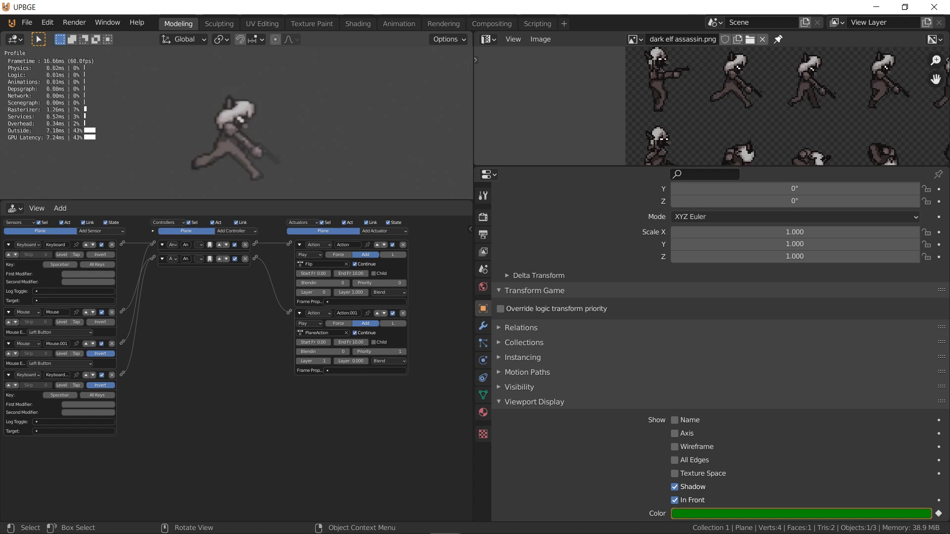
{"action": "key", "text": "space"}
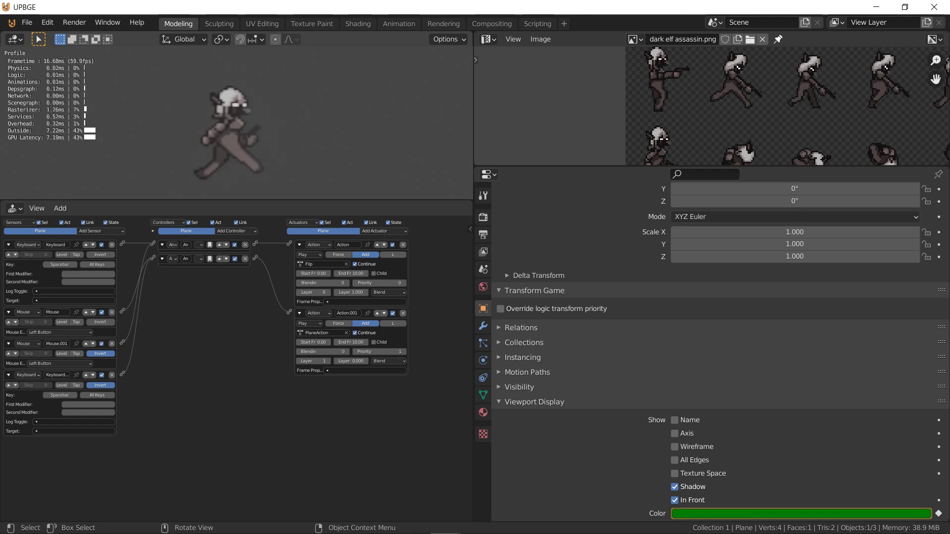
{"action": "key", "text": "space"}
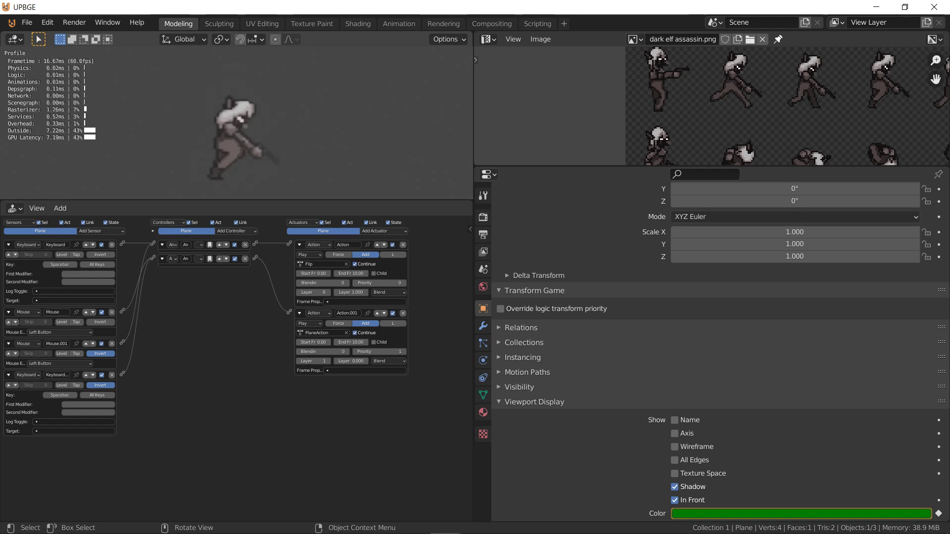
{"action": "key", "text": "space"}
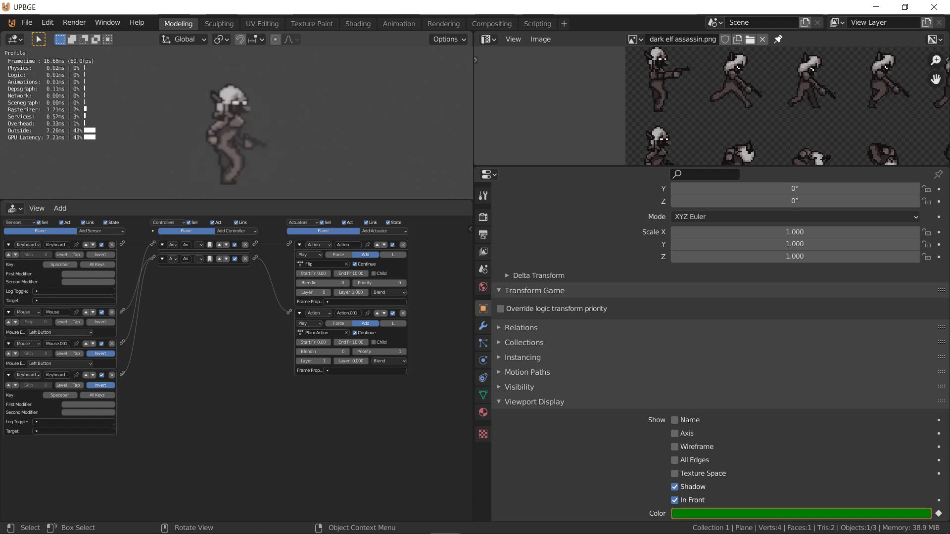
- End the game and place a duplicate of the sprite plane to the right
{"action": "key", "text": "Escape"}
{"action": "key", "text": "shift+d"}
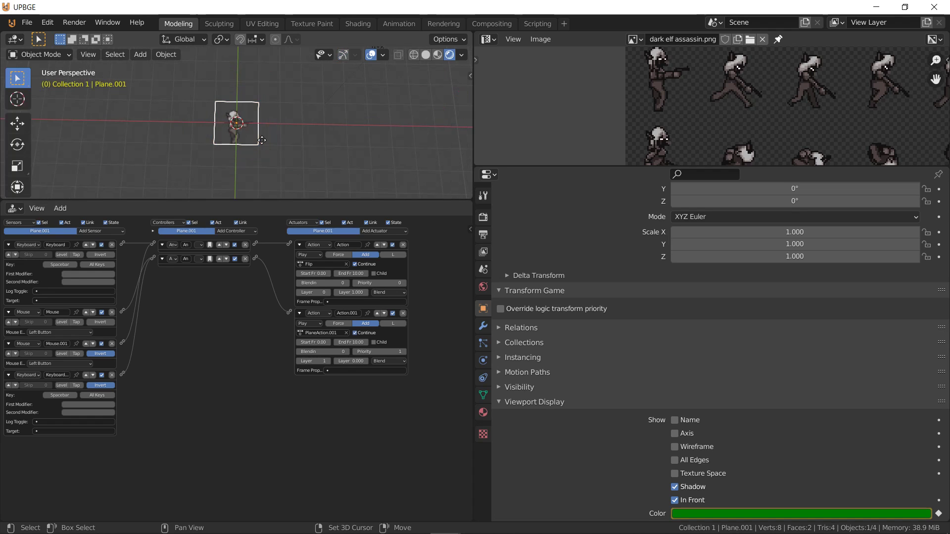
{"action": "key", "text": "x"}
{"action": "key", "text": "1"}
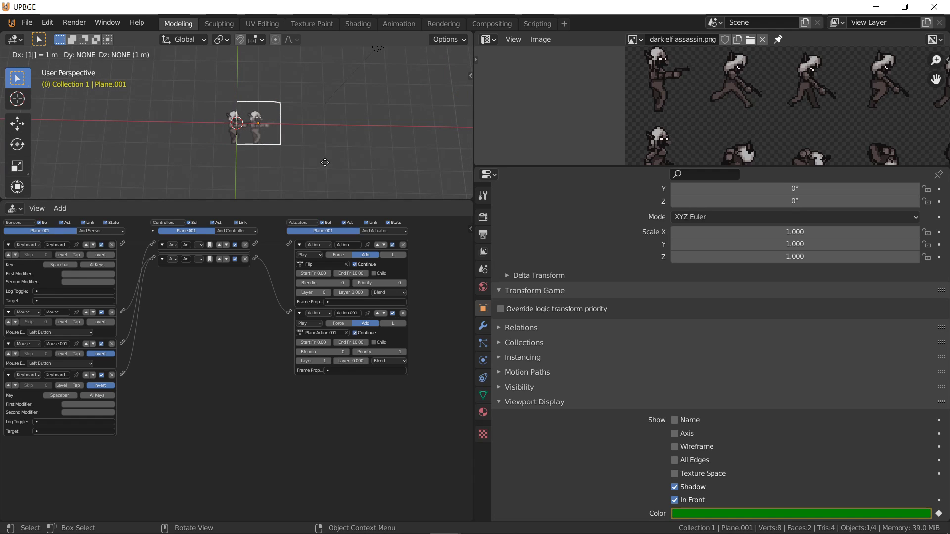
{"action": "key", "text": "Escape"}
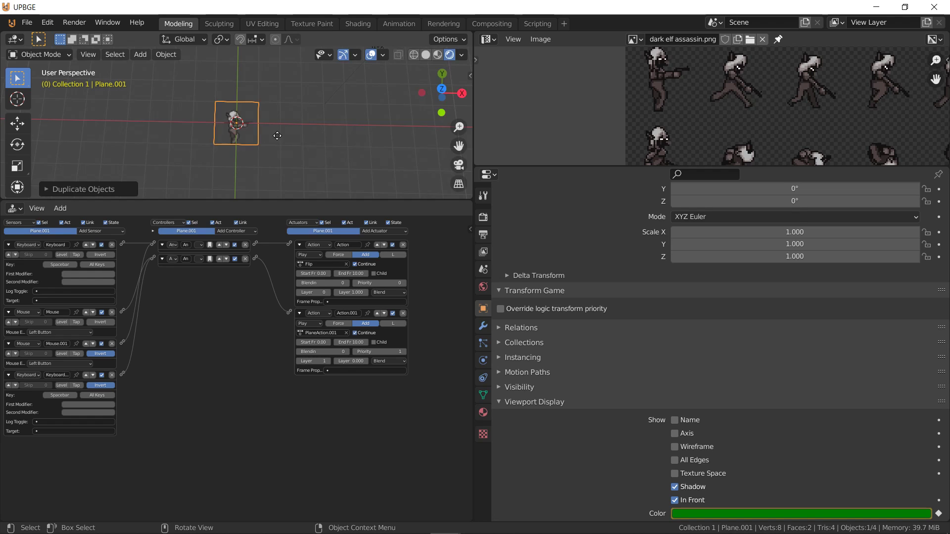
{"action": "key", "text": "g"}
{"action": "left_click", "coordinate": [399, 129]}
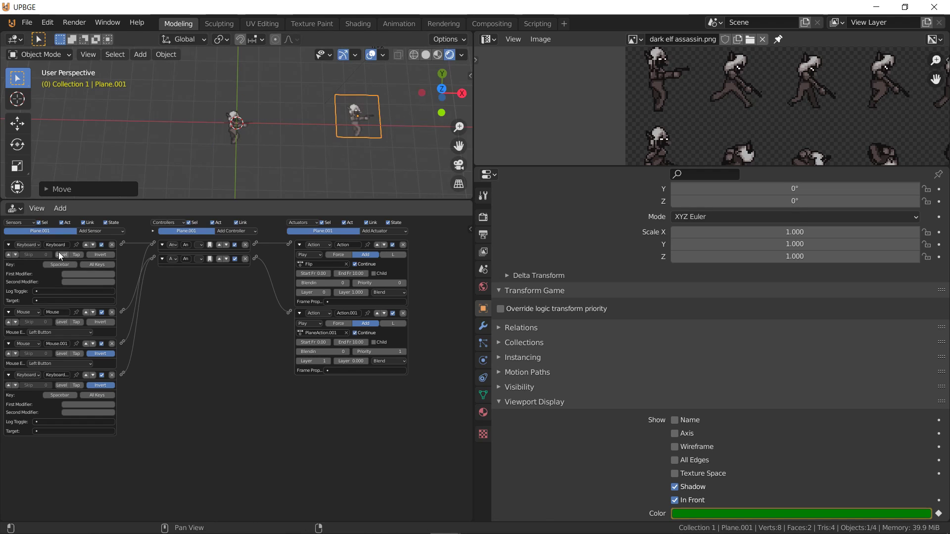
- Set both Mouse sensors to Right Button and the keyboard key to Q, then test
{"action": "left_click", "coordinate": [55, 332]}
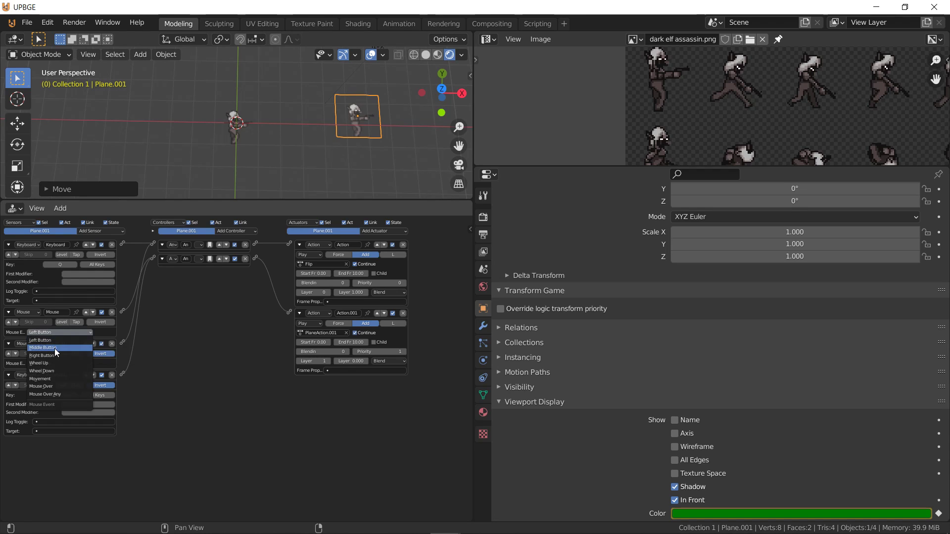
{"action": "left_click", "coordinate": [56, 355]}
{"action": "left_click", "coordinate": [52, 365]}
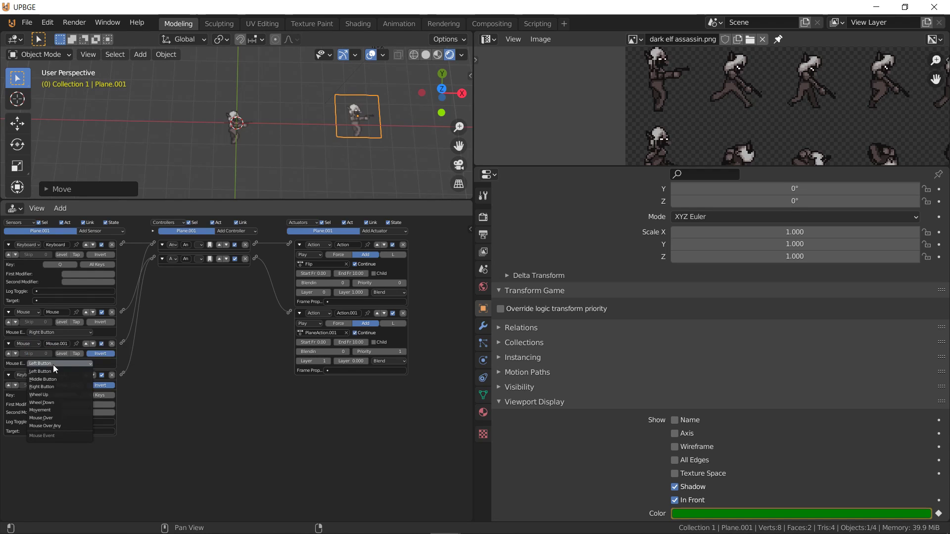
{"action": "left_click", "coordinate": [54, 389]}
{"action": "left_click", "coordinate": [58, 395]}
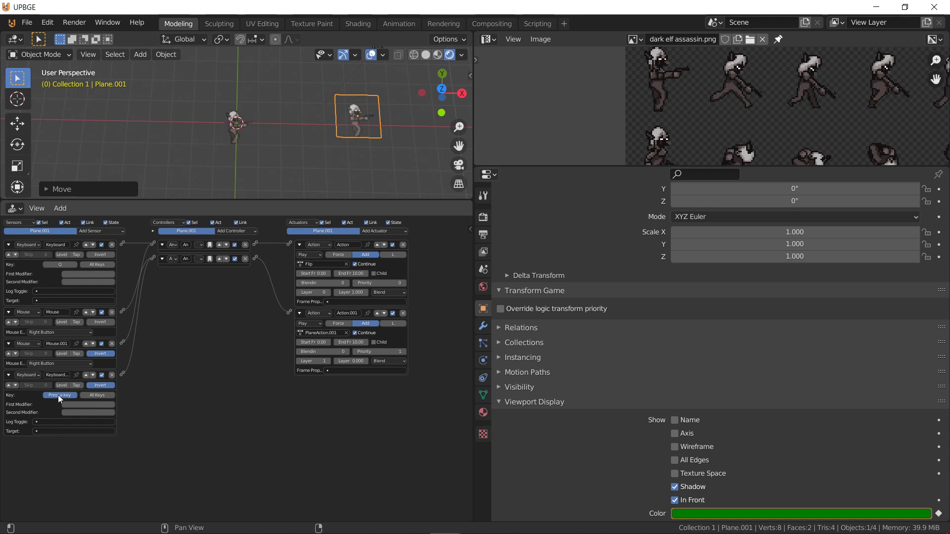
{"action": "key", "text": "q"}
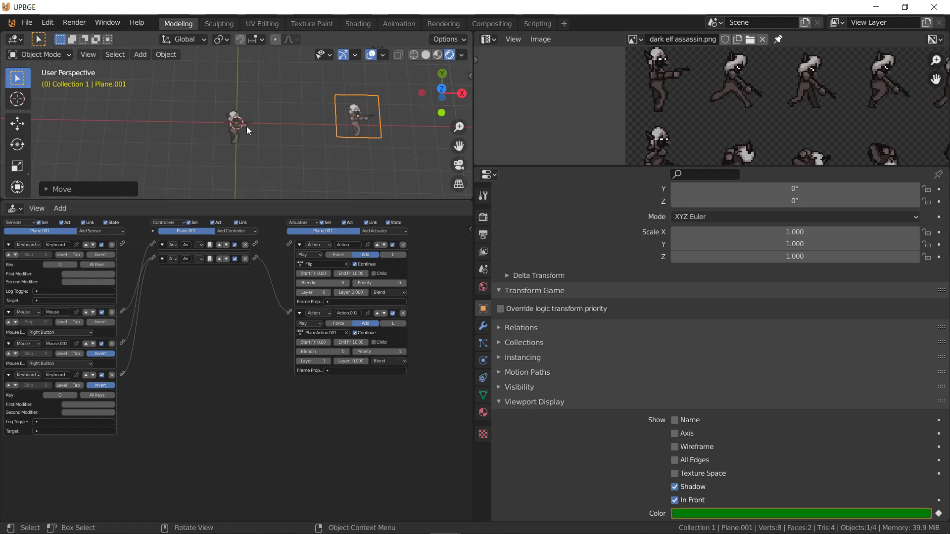
{"action": "key", "text": "p"}
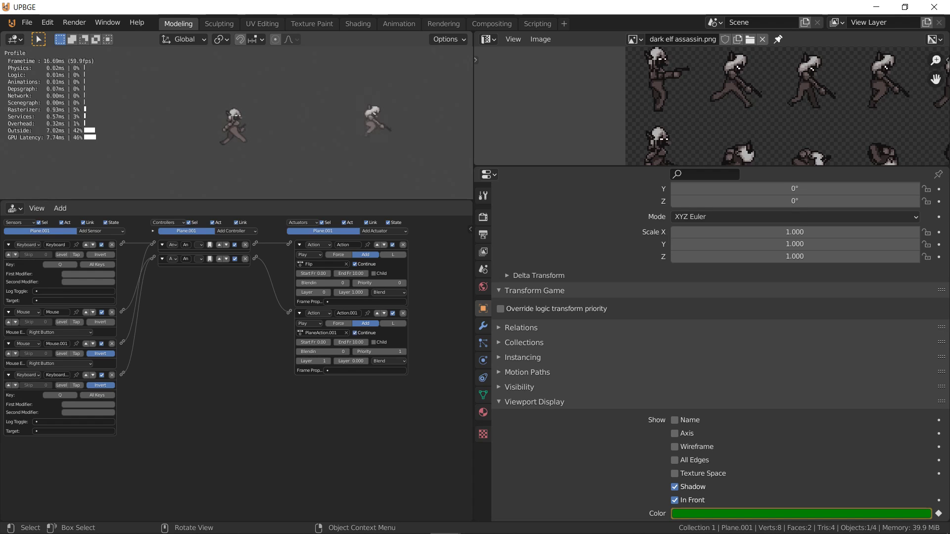
{"action": "key", "text": "Escape"}
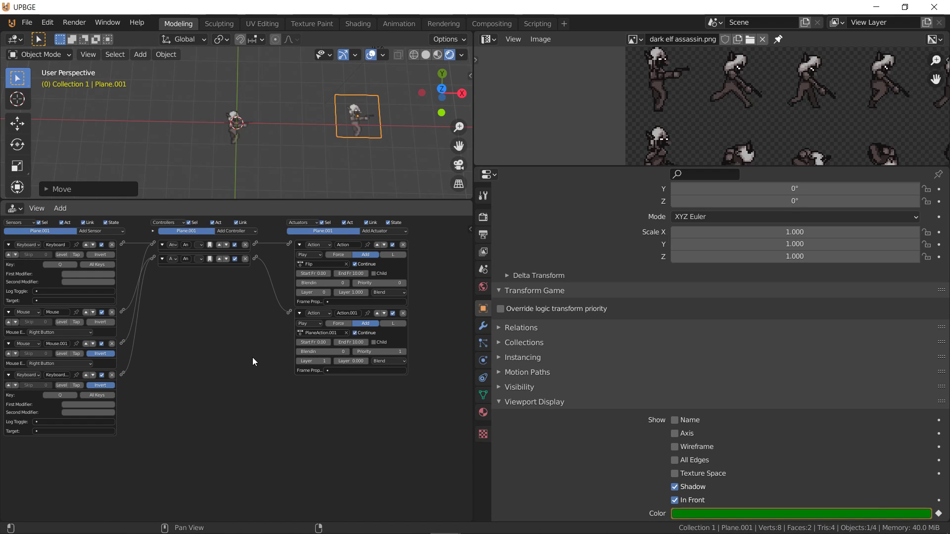
{"action": "left_click", "coordinate": [323, 524]}
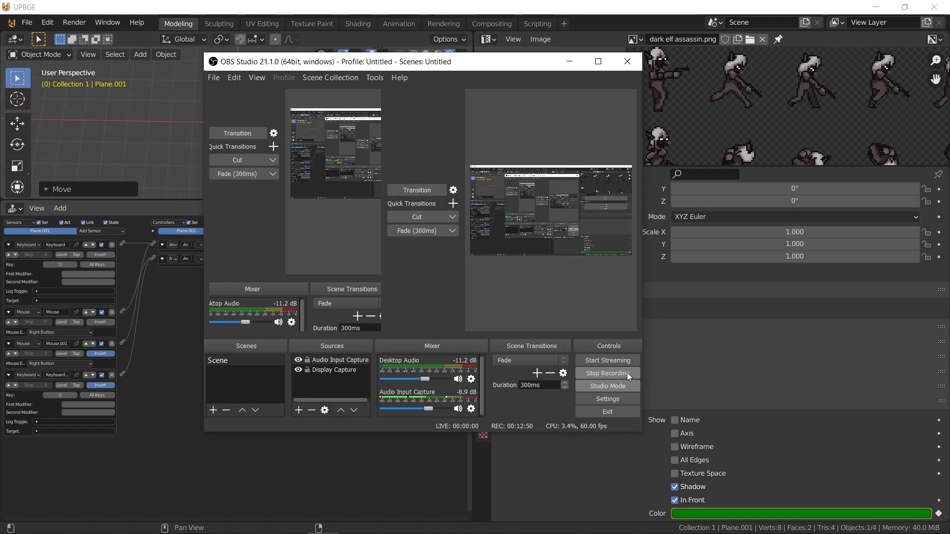
{"action": "left_click", "coordinate": [11, 23]}
{"action": "left_click", "coordinate": [45, 36]}
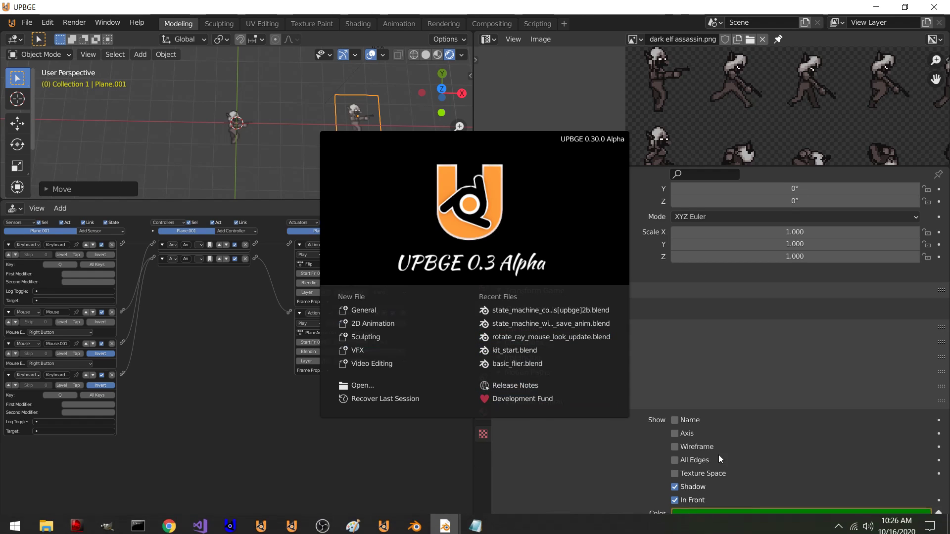
{"action": "left_click", "coordinate": [504, 483]}
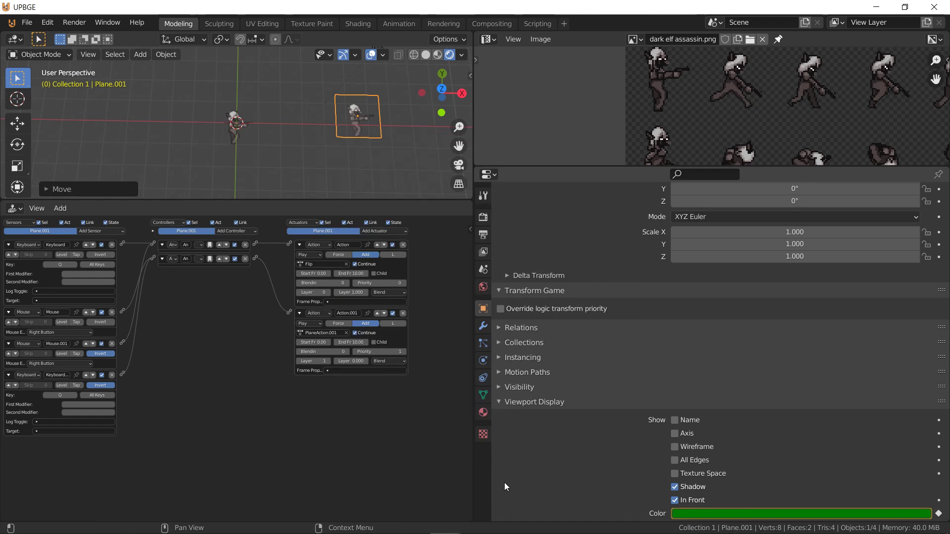